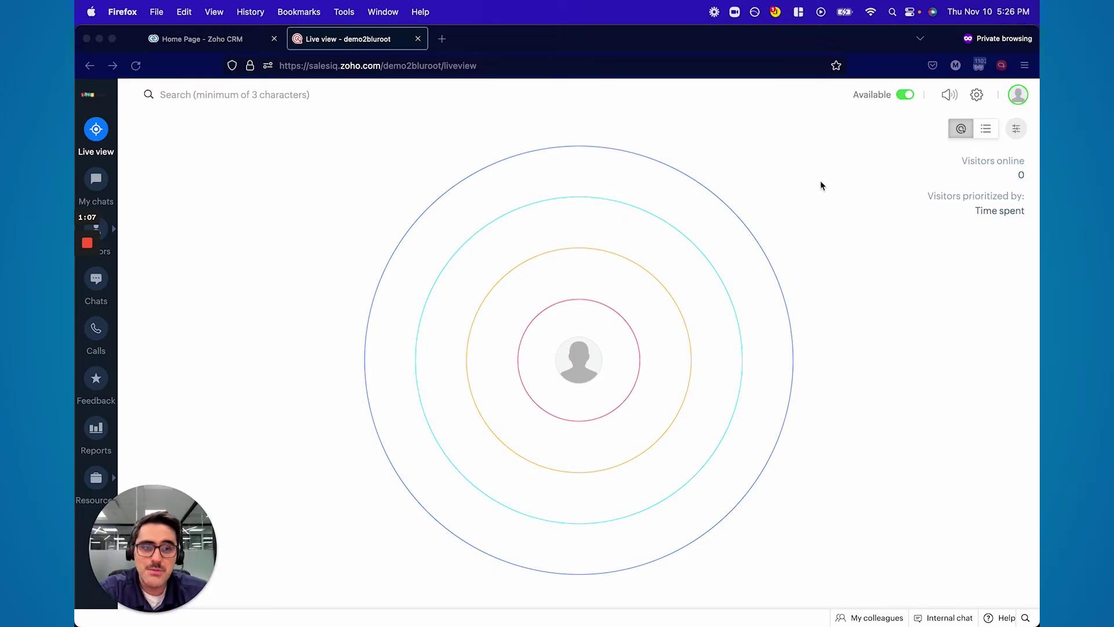
Leave the Live view and go to the Settings home page with the gear icon
left_click(977, 96)
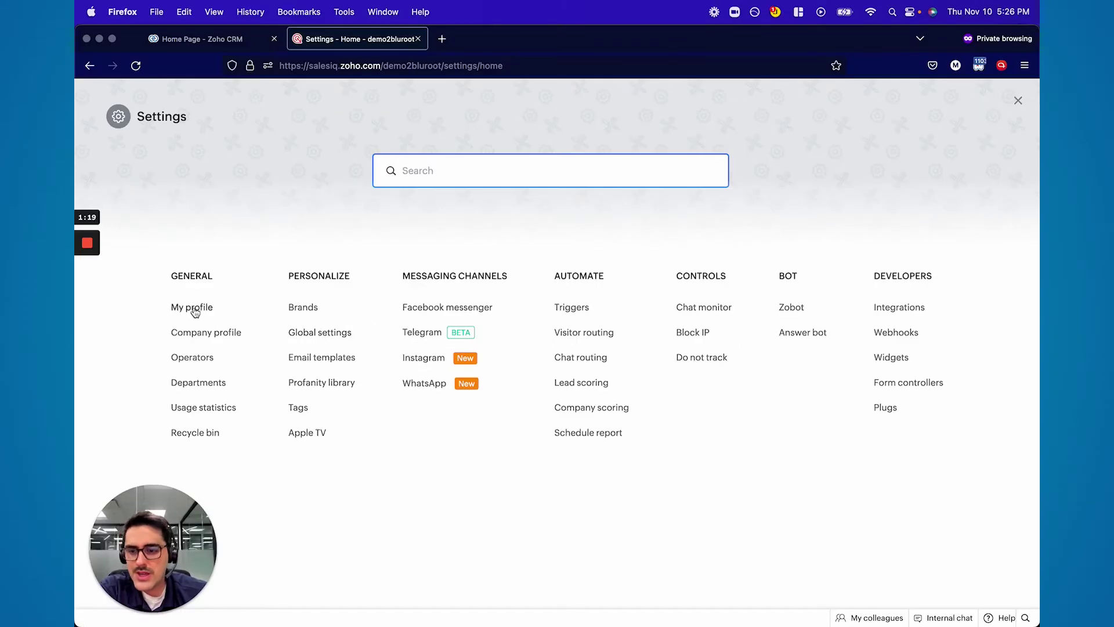
Review the My profile page (Administrator role, Pacific Daylight Time), then return to Settings
left_click(194, 308)
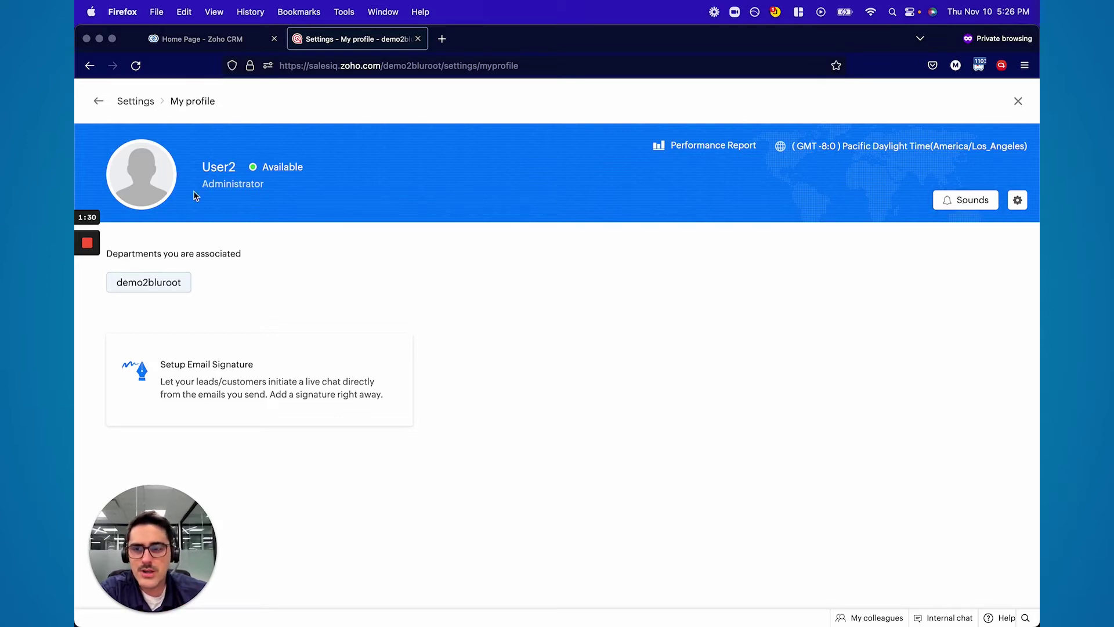
left_click(98, 102)
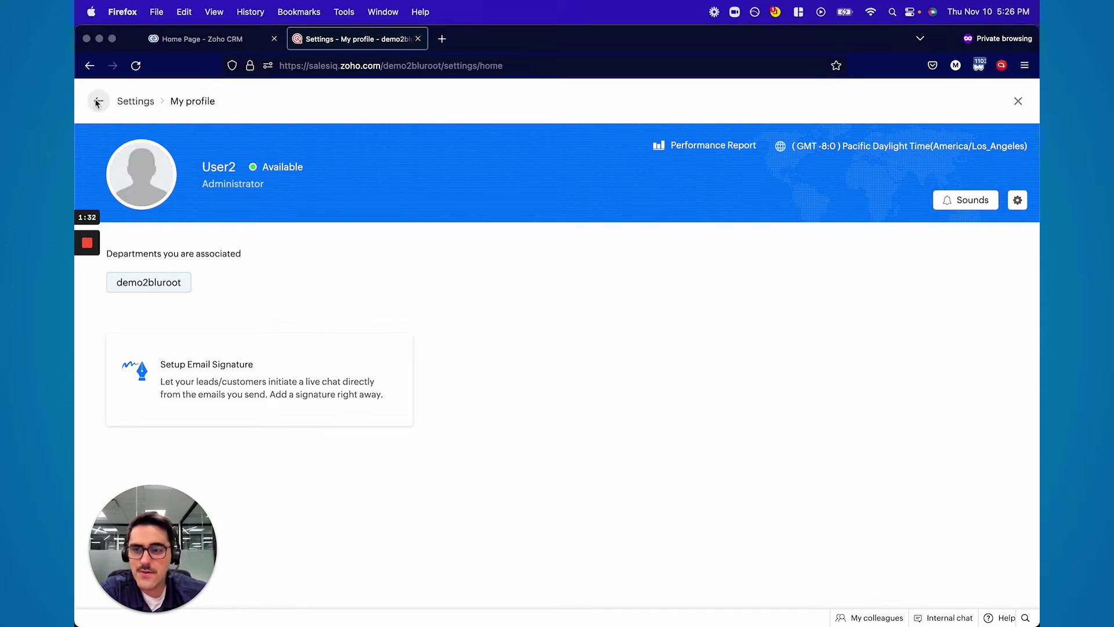
View the Company profile, then open the Operators list showing the single Owner
left_click(210, 336)
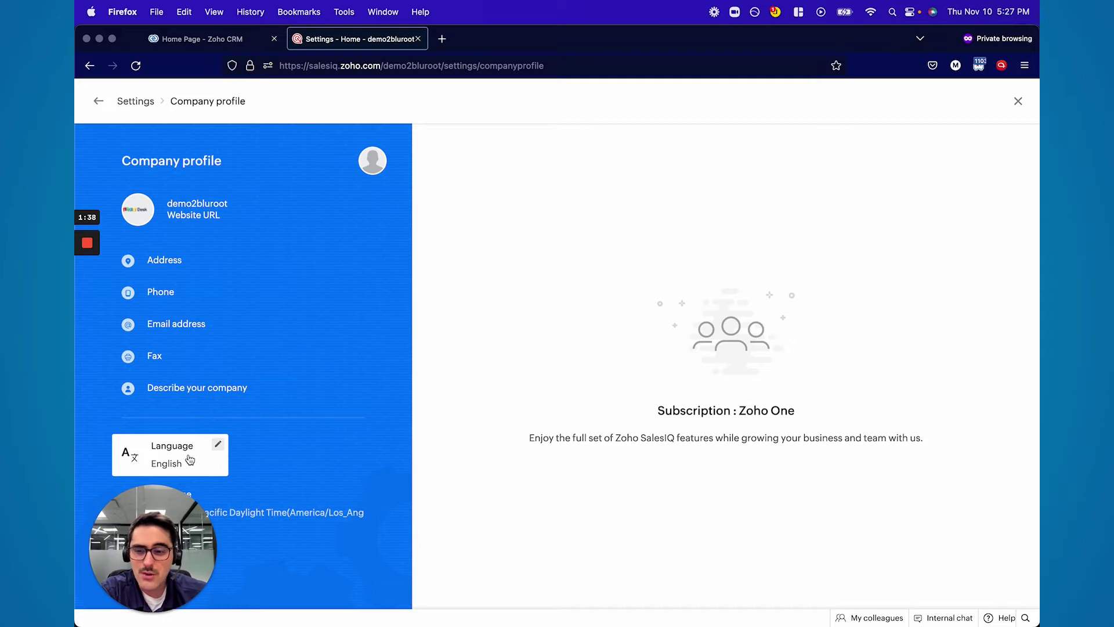
key("Escape")
left_click(184, 357)
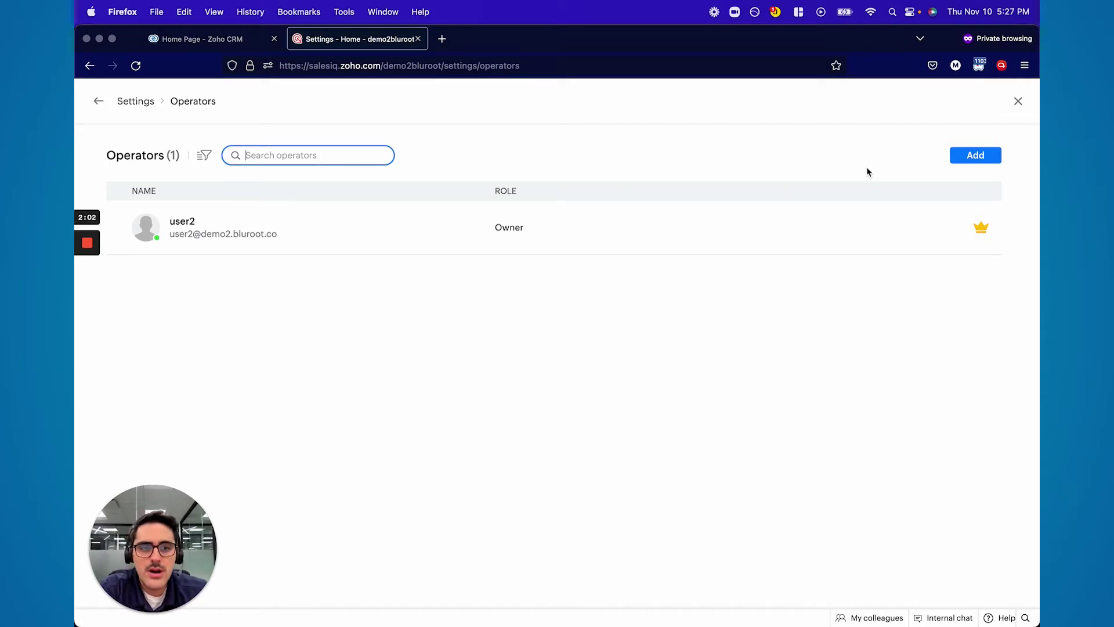
Open the Zoho One admin panel for adding an operator, then return to Settings
left_click(954, 158)
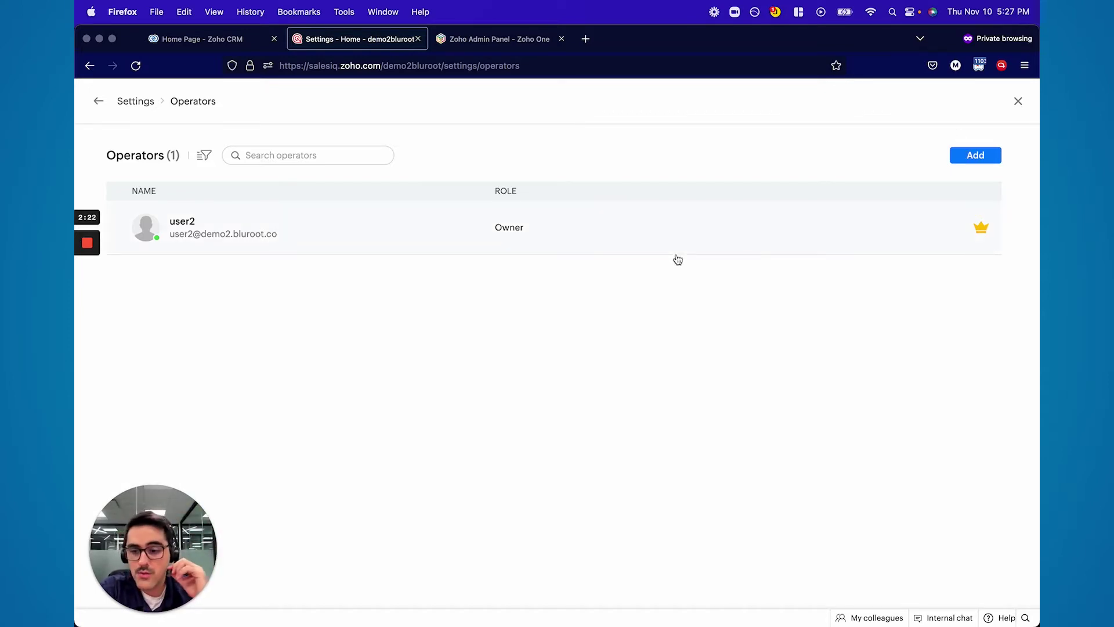
left_click(97, 102)
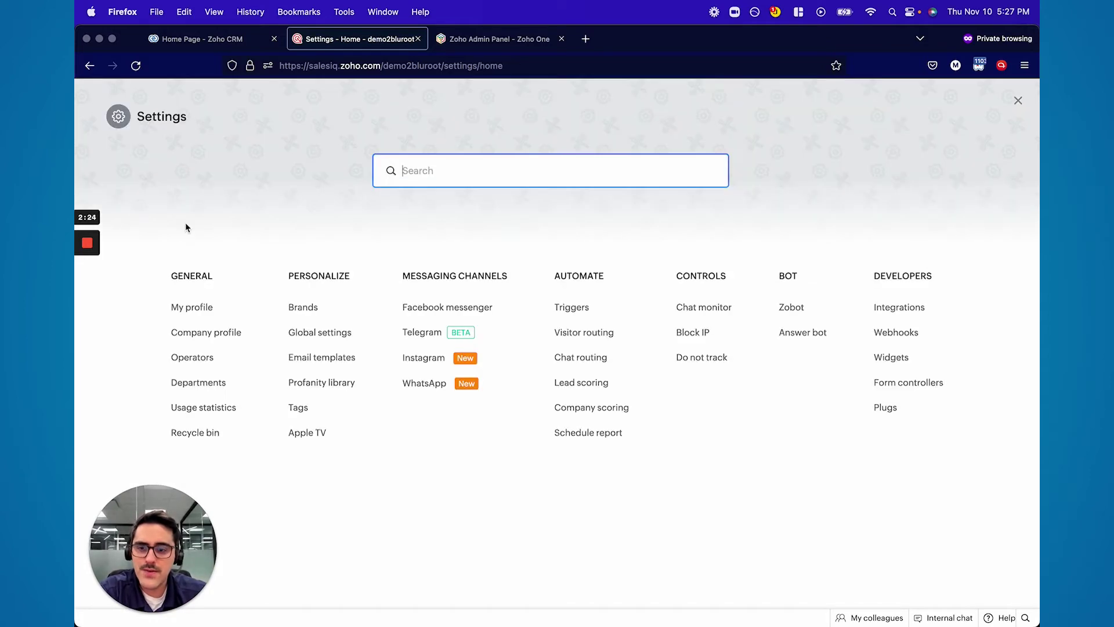
Open the Departments page listing the one system-generated public department
left_click(192, 384)
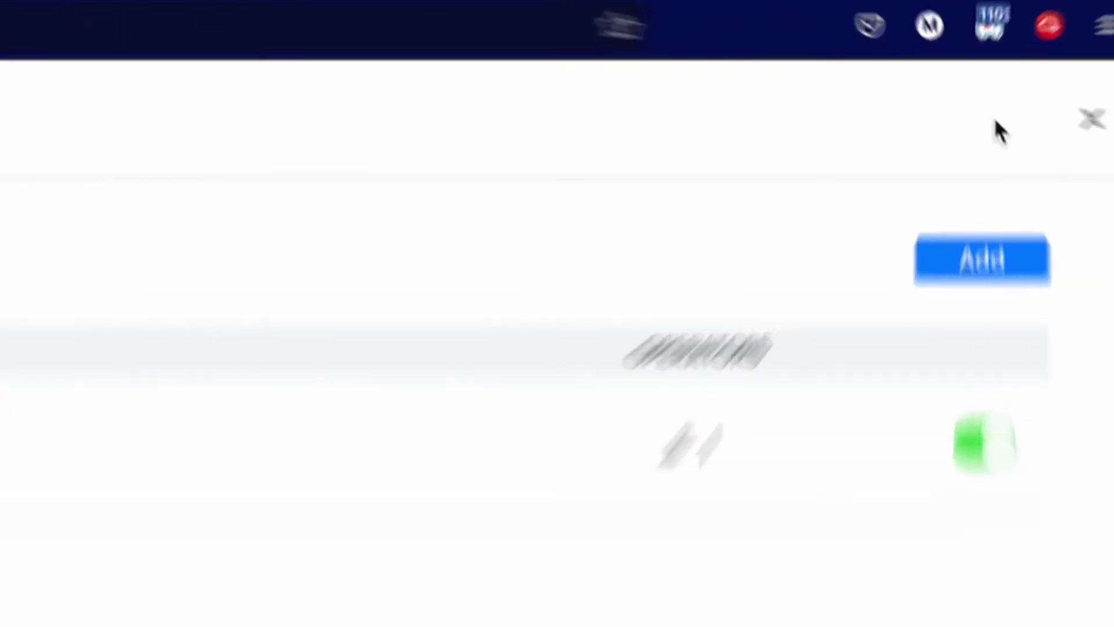
Open Create Department, read the Public type description, and go back to the departments list unsaved
left_click(978, 270)
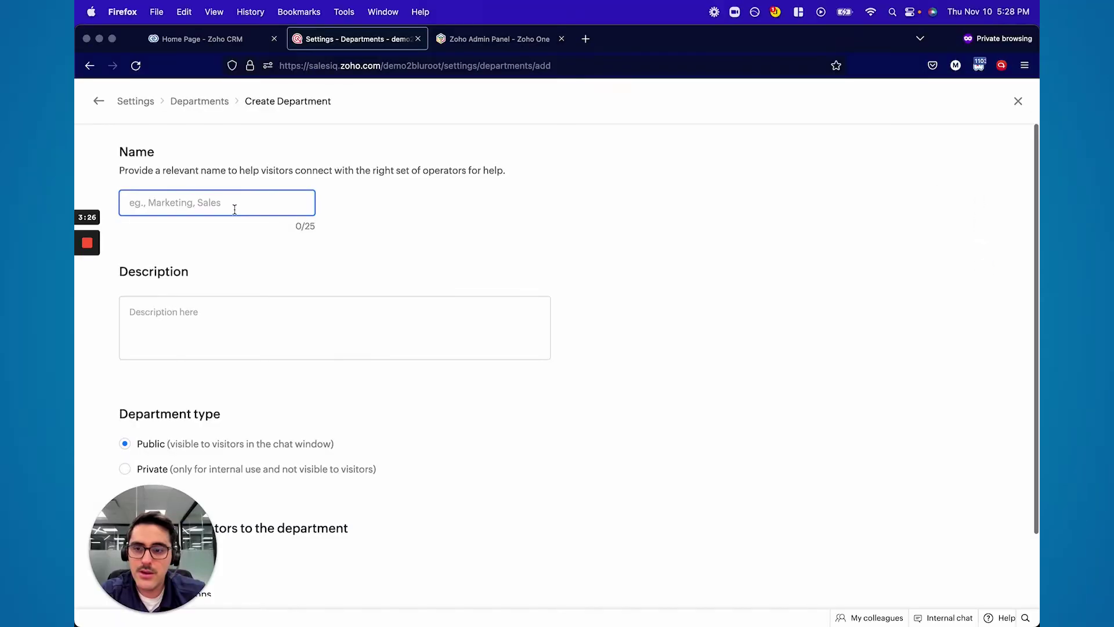
scroll(226, 273, "down", 1)
scroll(226, 307, "down", 1)
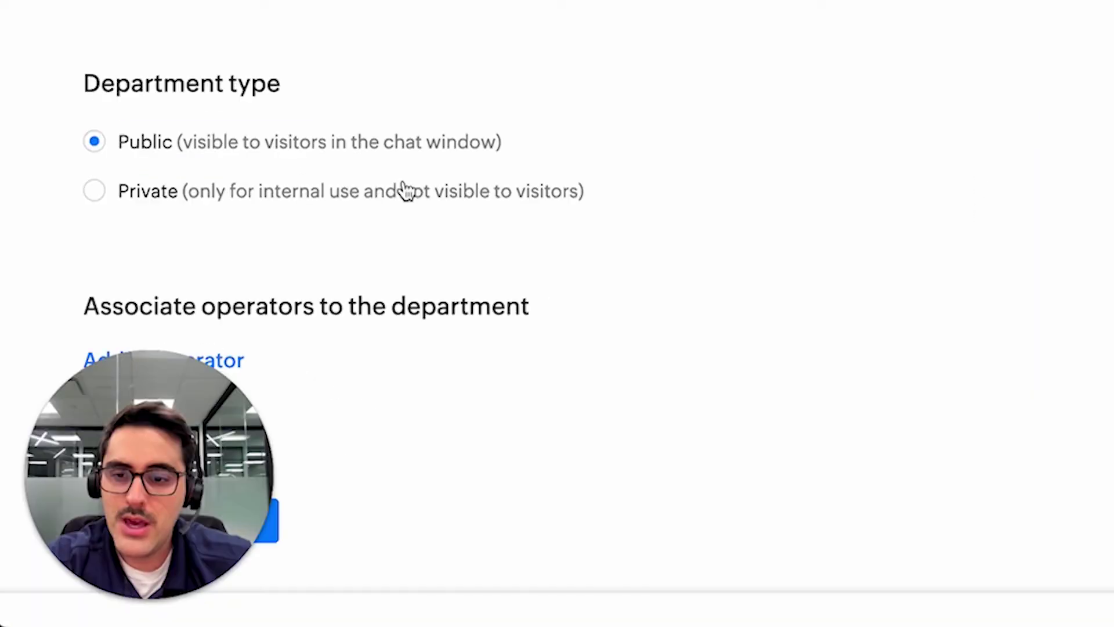
left_click_drag(357, 413, 234, 408)
left_click_drag(307, 141, 187, 134)
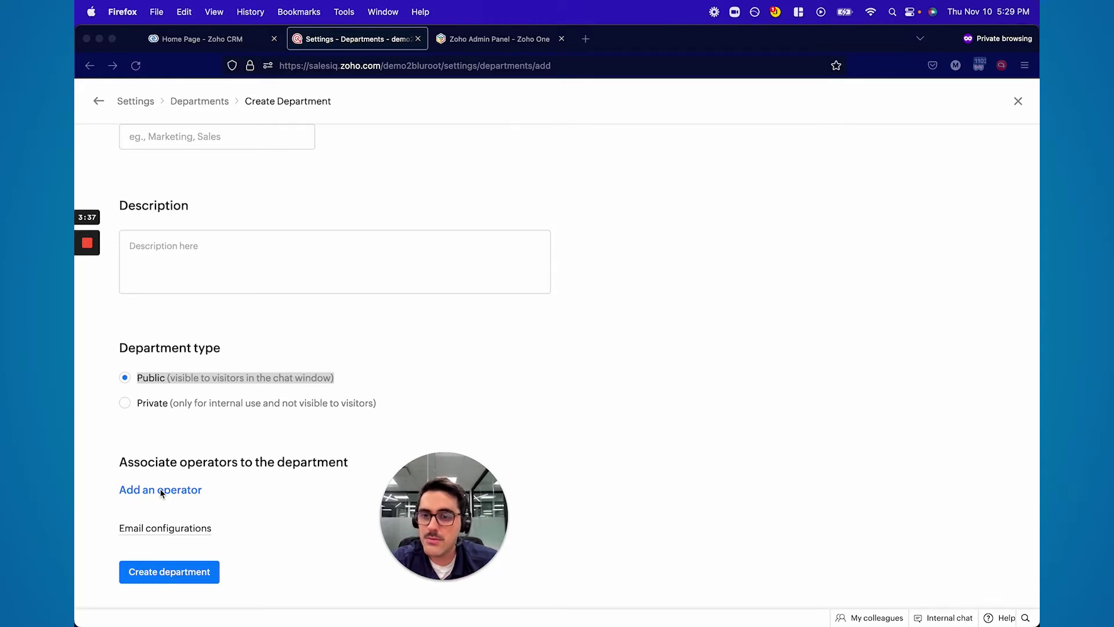
scroll(160, 493, "up", 2)
left_click_drag(386, 493, 94, 523)
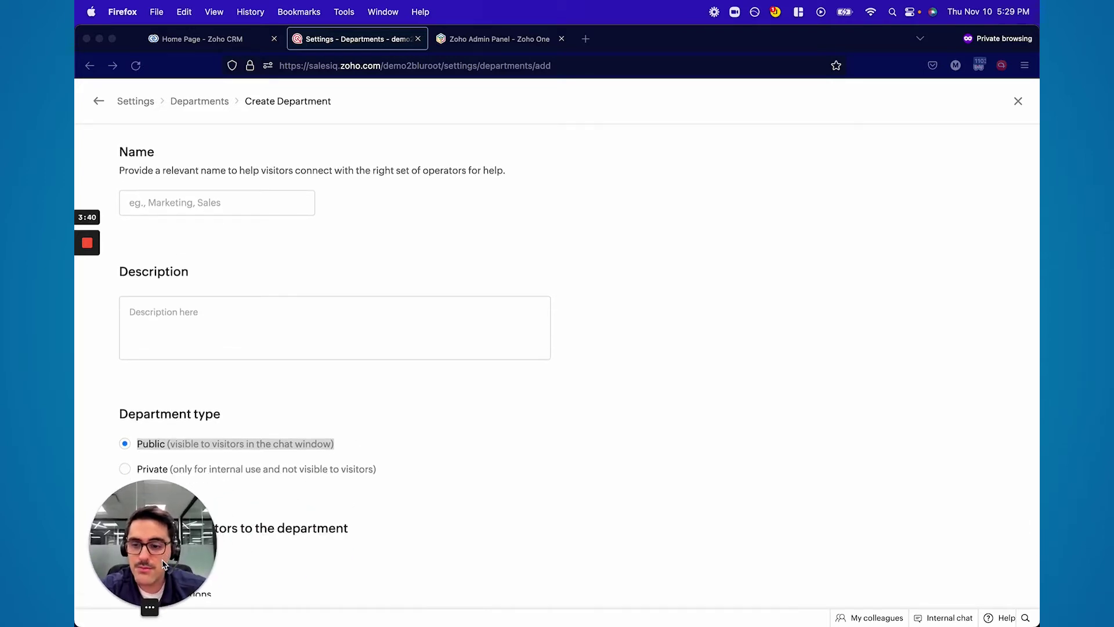
left_click(195, 102)
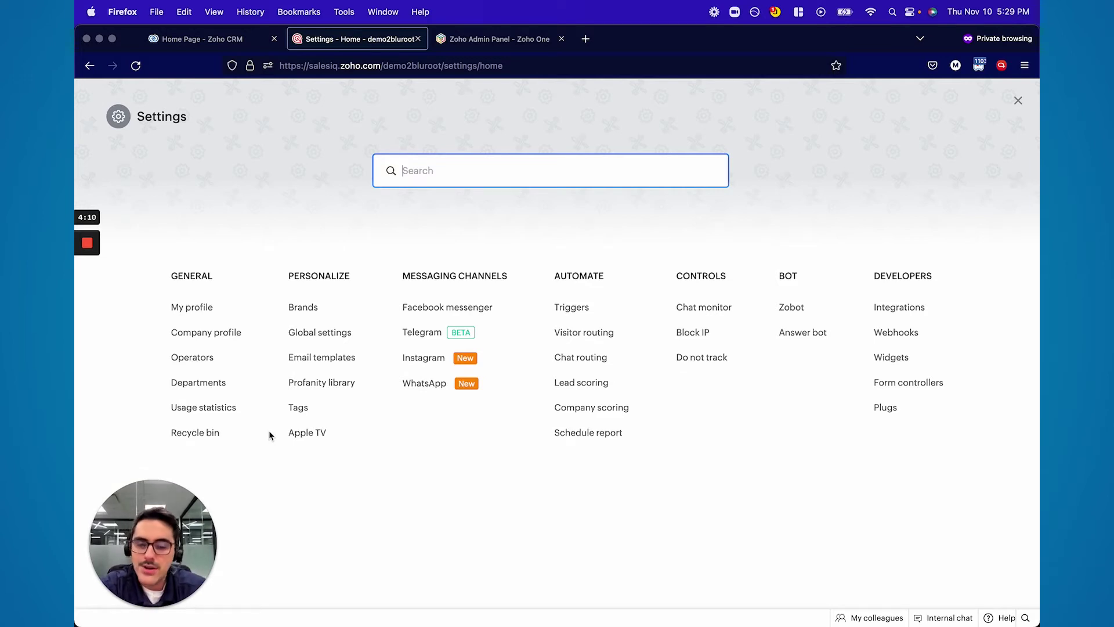
Open Brands under Personalize and start the Add a new brand form
left_click(310, 309)
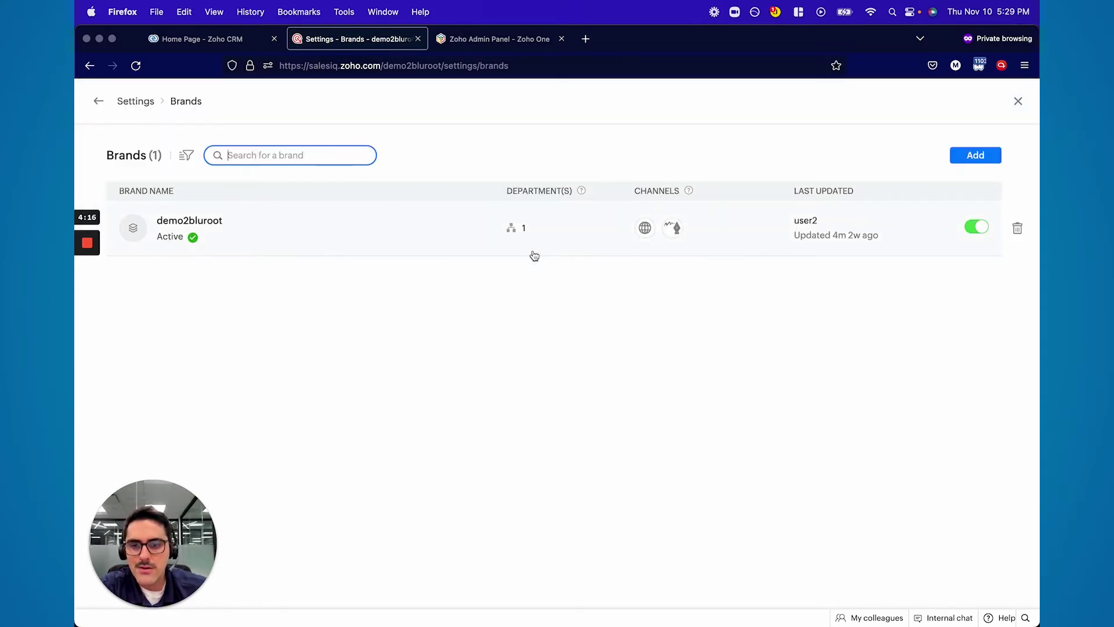
mouse_move(581, 191)
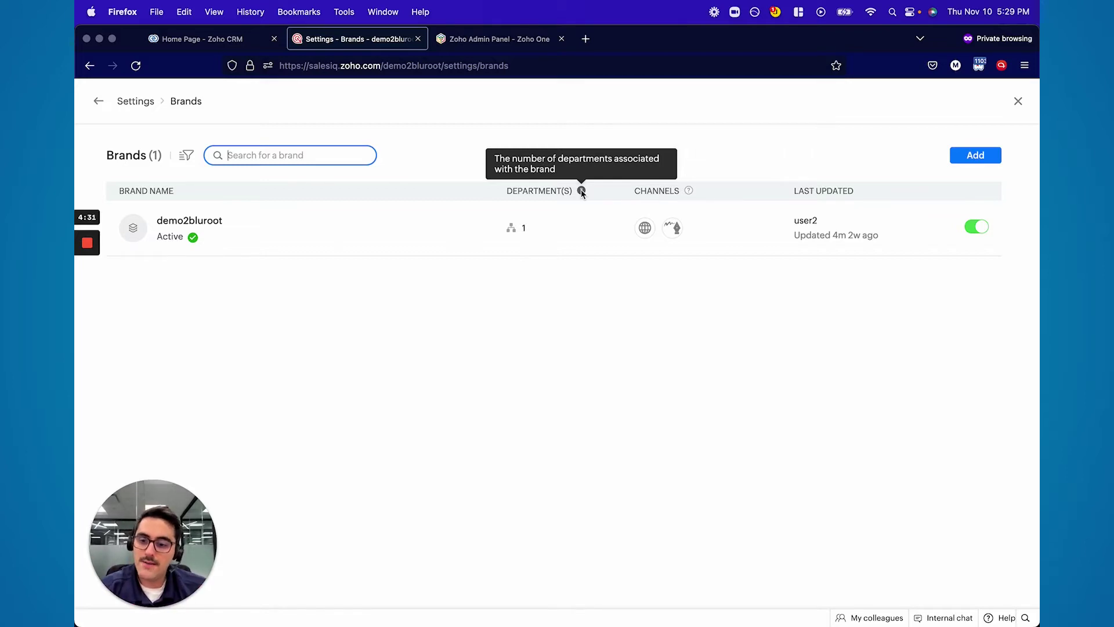
left_click(972, 158)
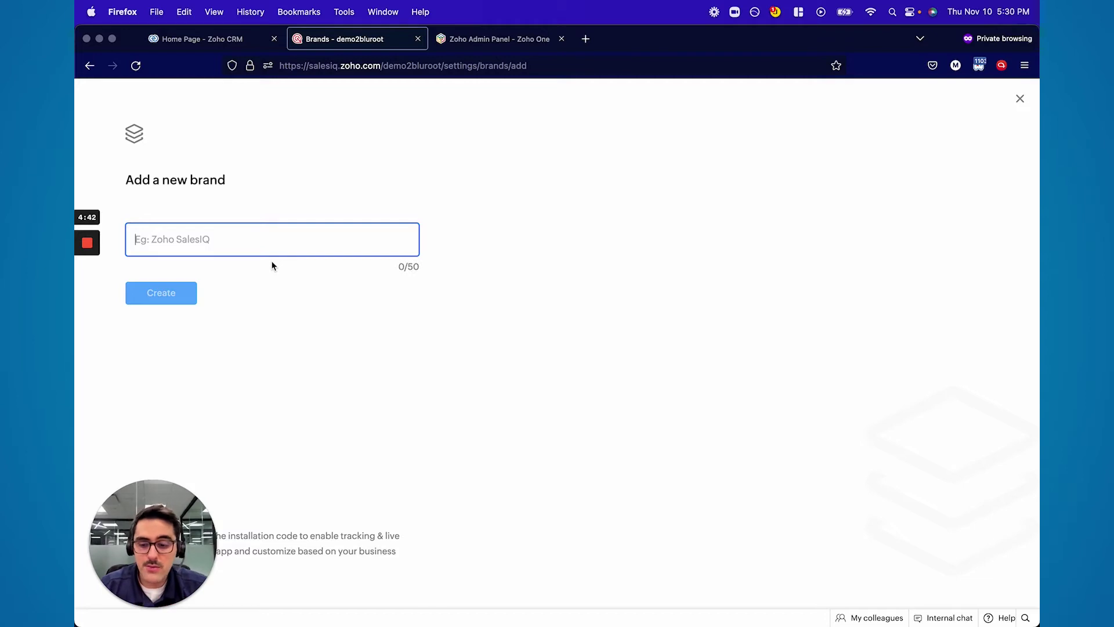
Enter 'ABC Website' as the brand name, dropping the '- Support' suffix, and create it
type("ABC W")
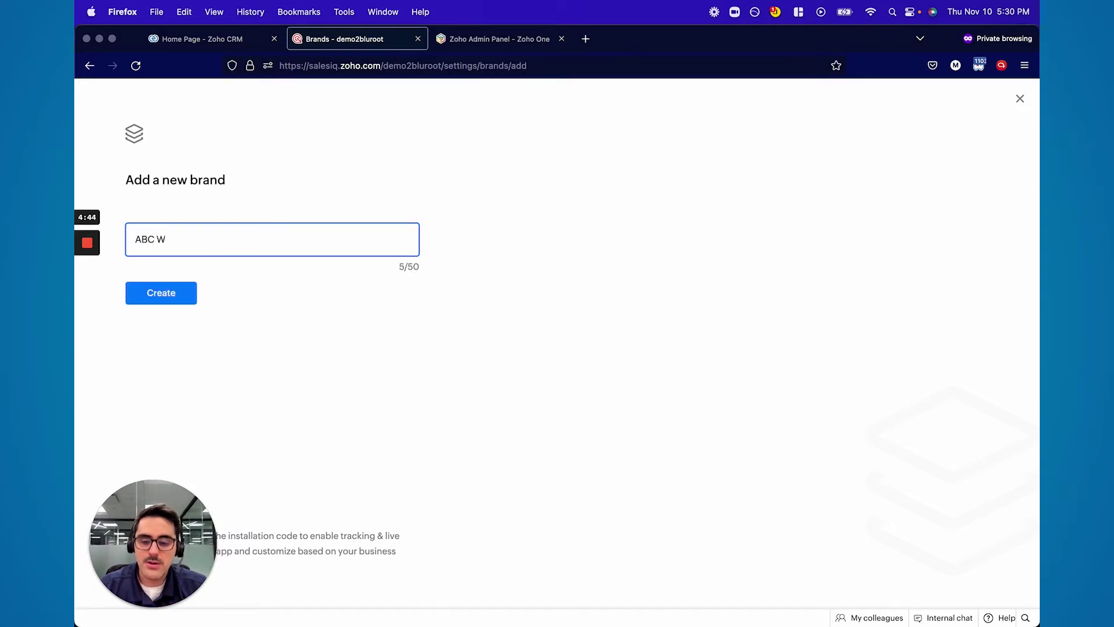
type("ebsite - Support")
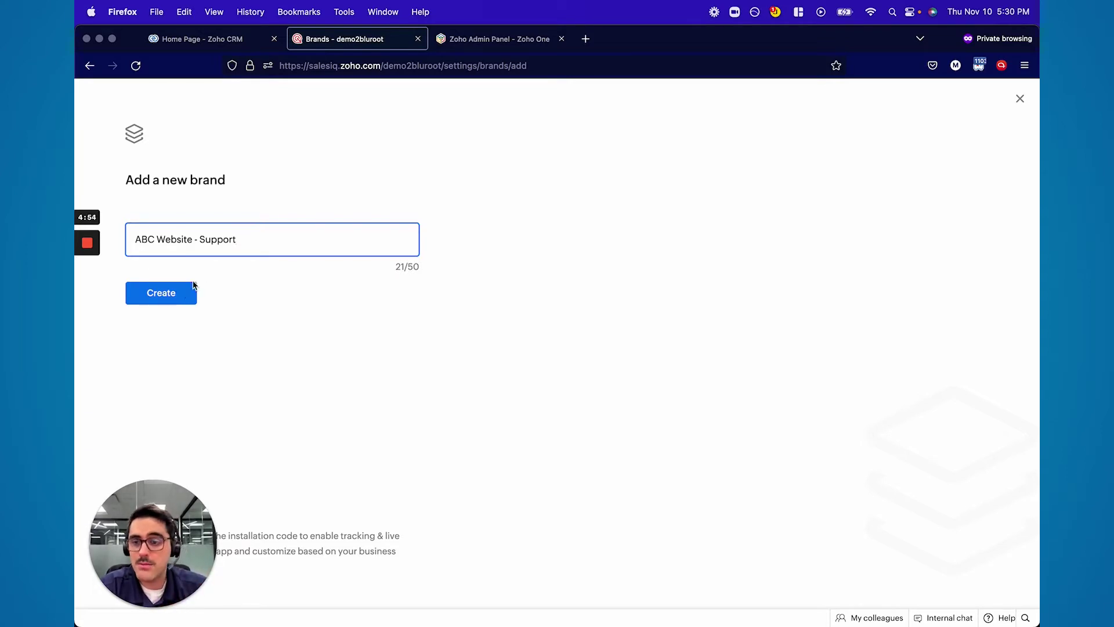
key("BackSpace")
key("BackSpace")
key("BackSpace")
key("BackSpace")
key("BackSpace")
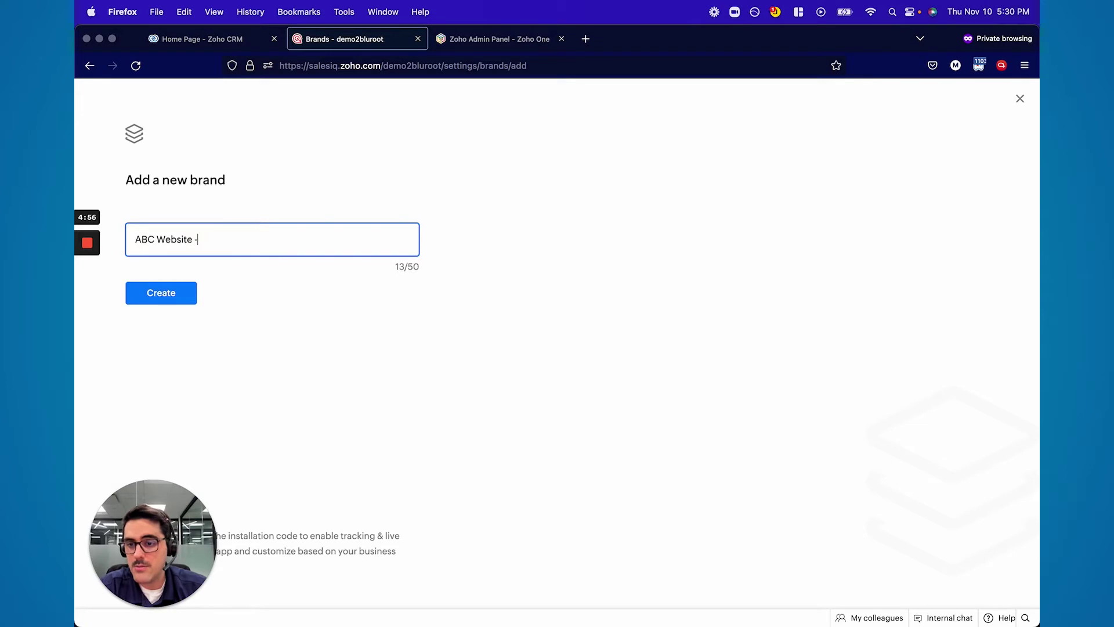
left_click(162, 301)
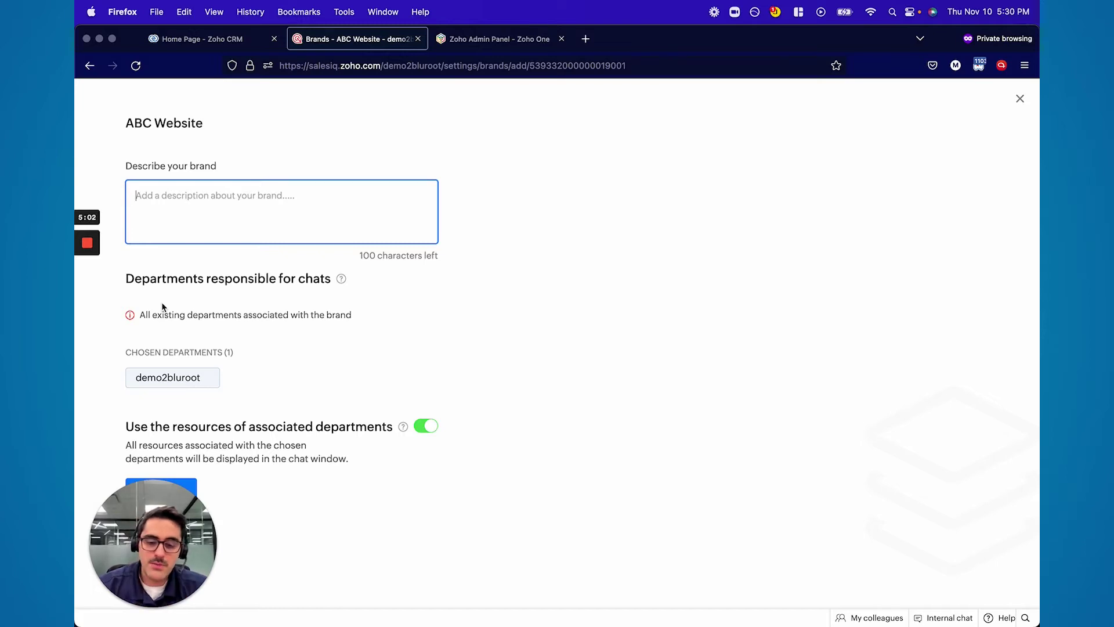
Add the description 'Main website for business', check the chosen department, and save the brand
type("Main website for business")
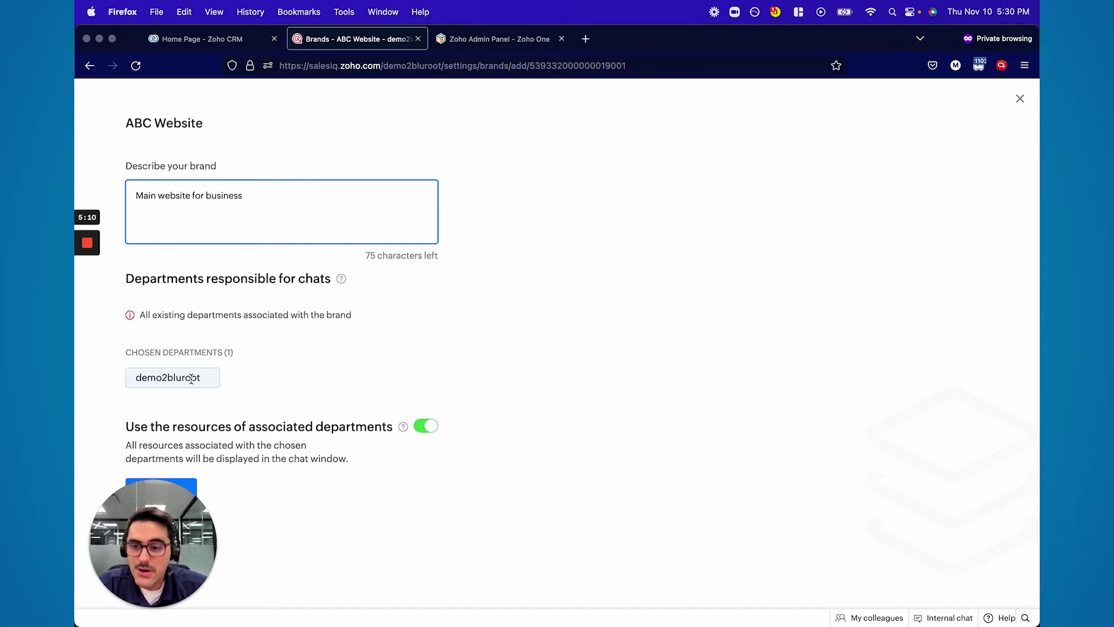
left_click(200, 382)
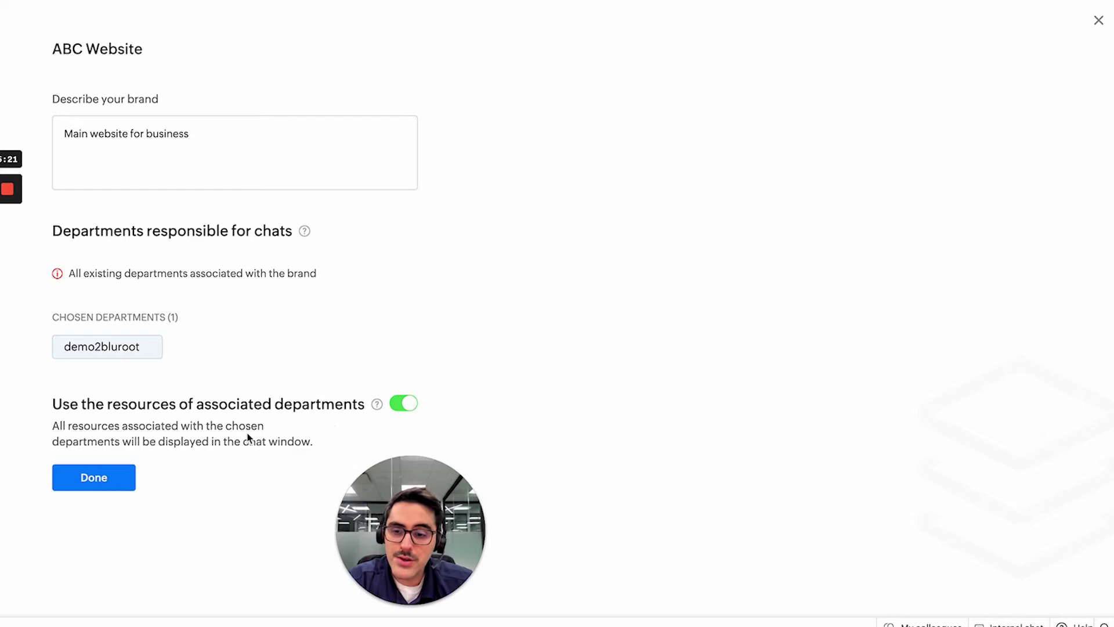
mouse_move(377, 408)
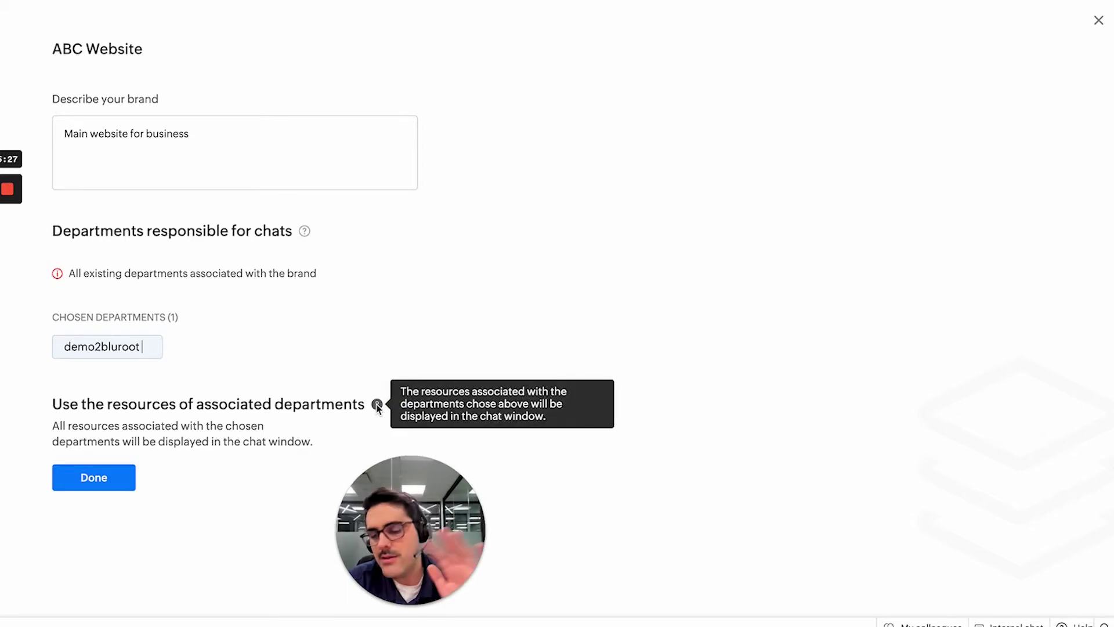
left_click(93, 478)
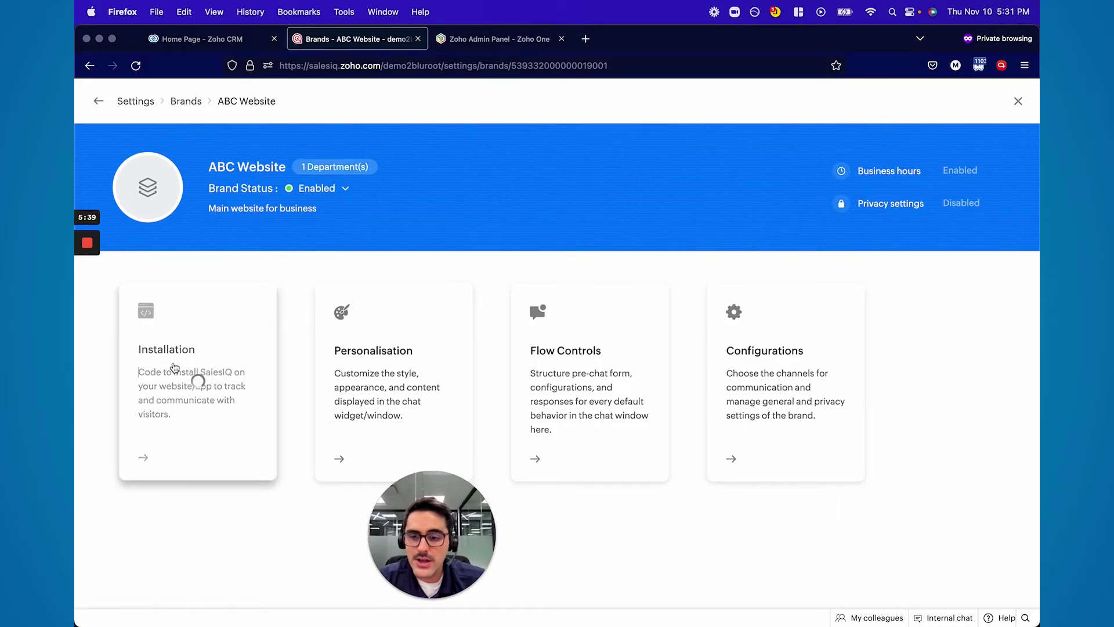
View the Website installation code, browse the all-platform tutorials, then reopen the Website code
left_click(7, 361)
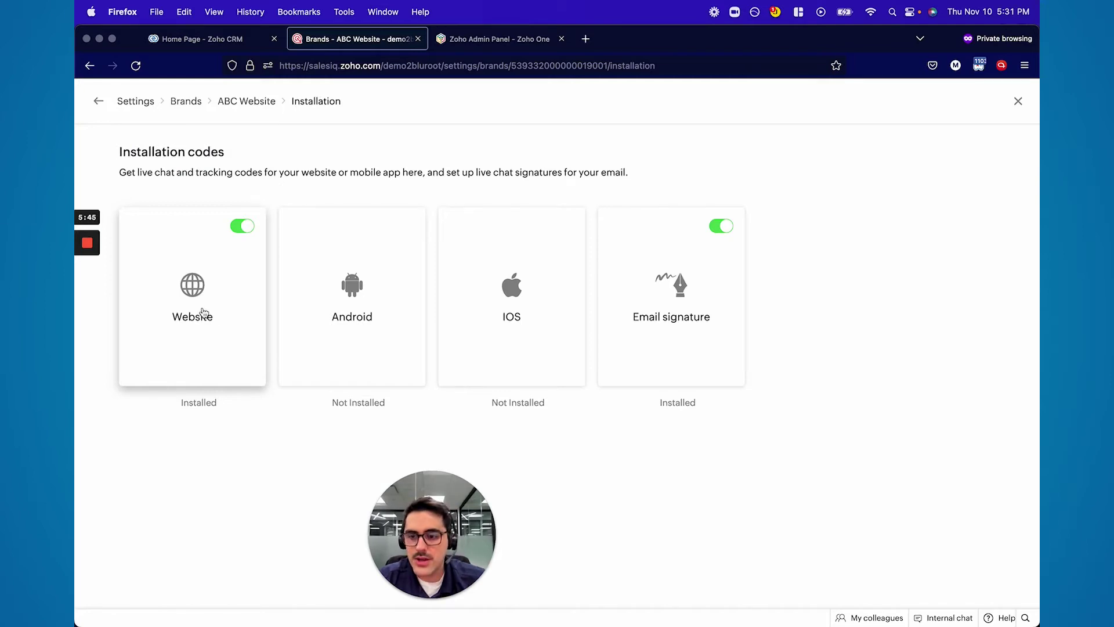
left_click(218, 348)
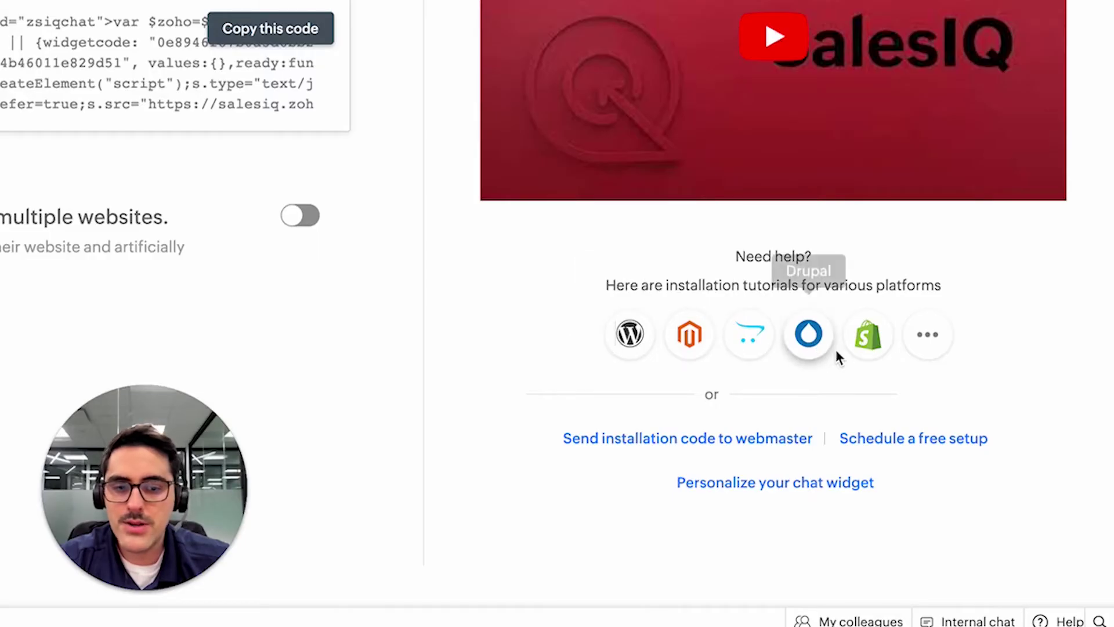
left_click(935, 341)
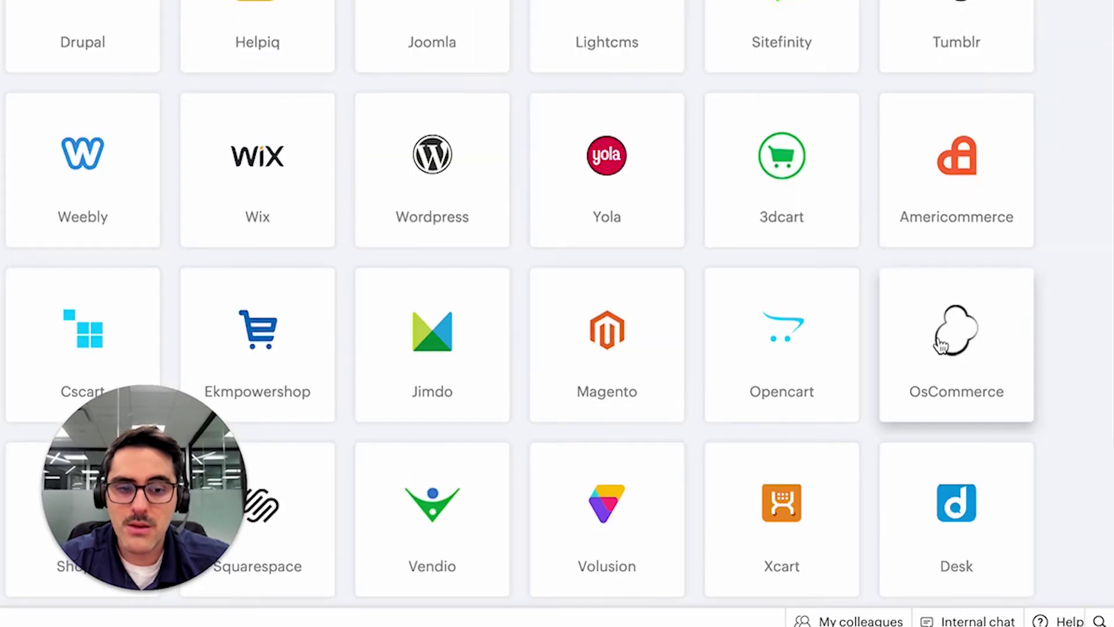
scroll(627, 374, "down", 3)
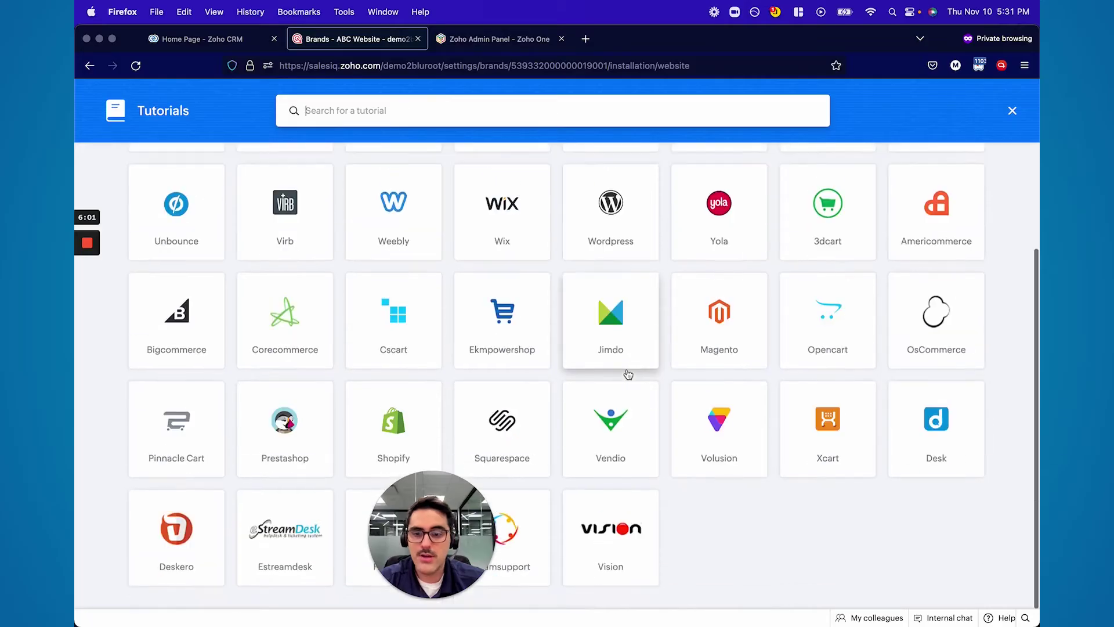
scroll(627, 374, "up", 5)
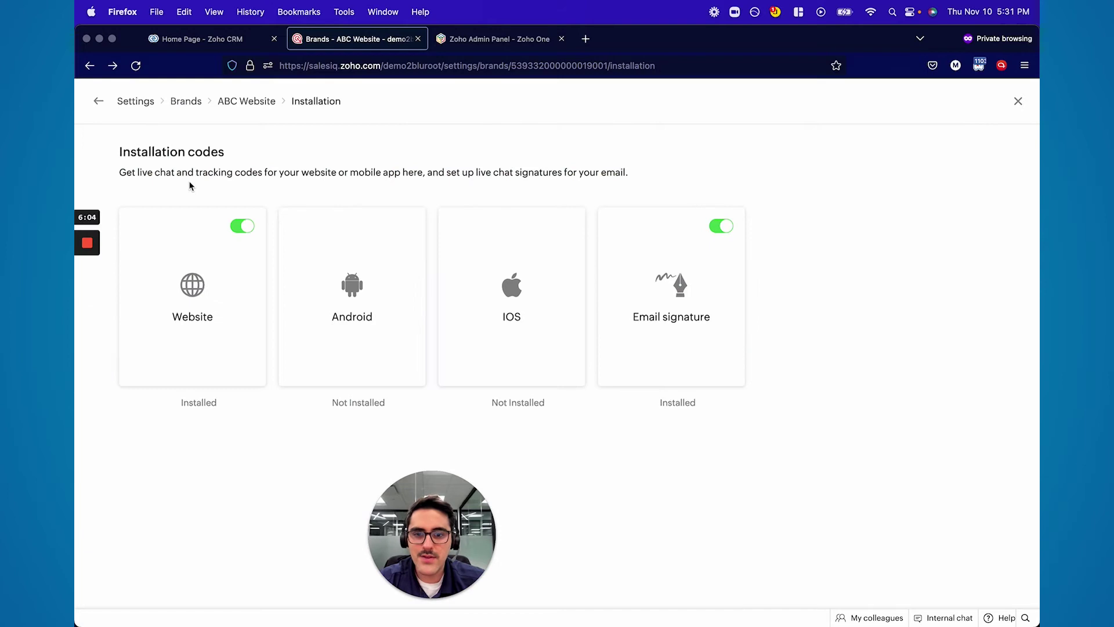
left_click(191, 261)
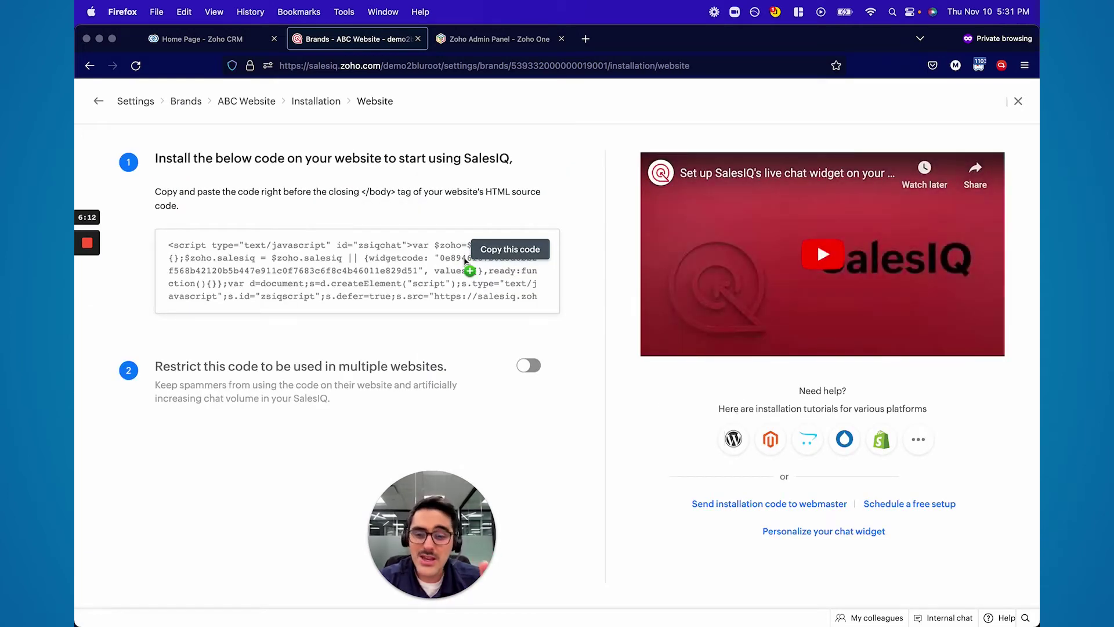
Review the Android SDK installation steps, then return to the Installation codes overview
left_click(315, 102)
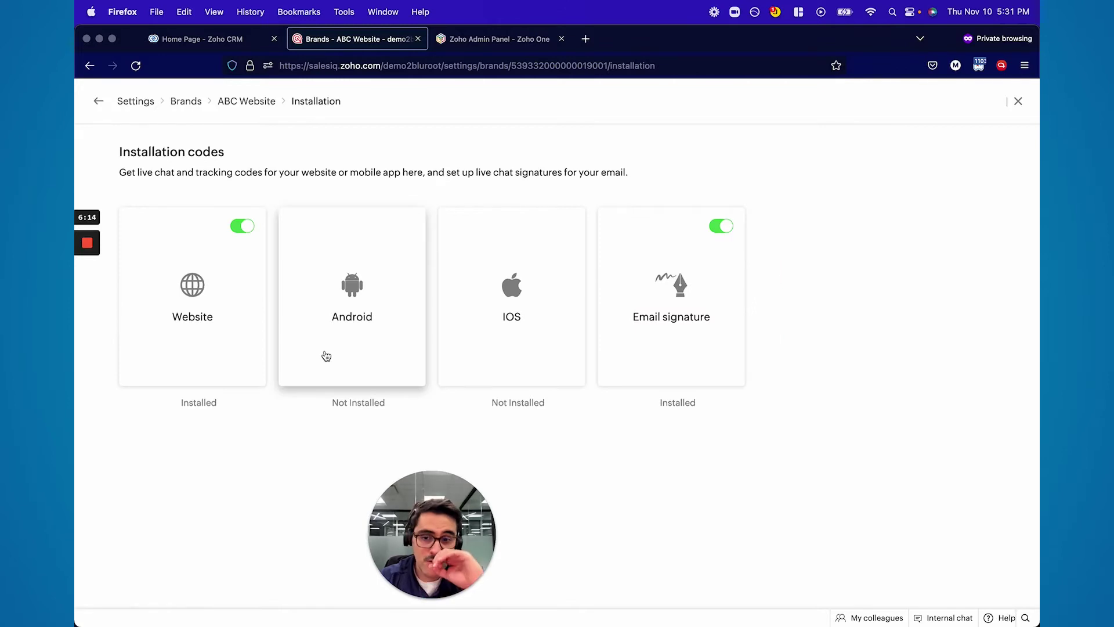
left_click(371, 325)
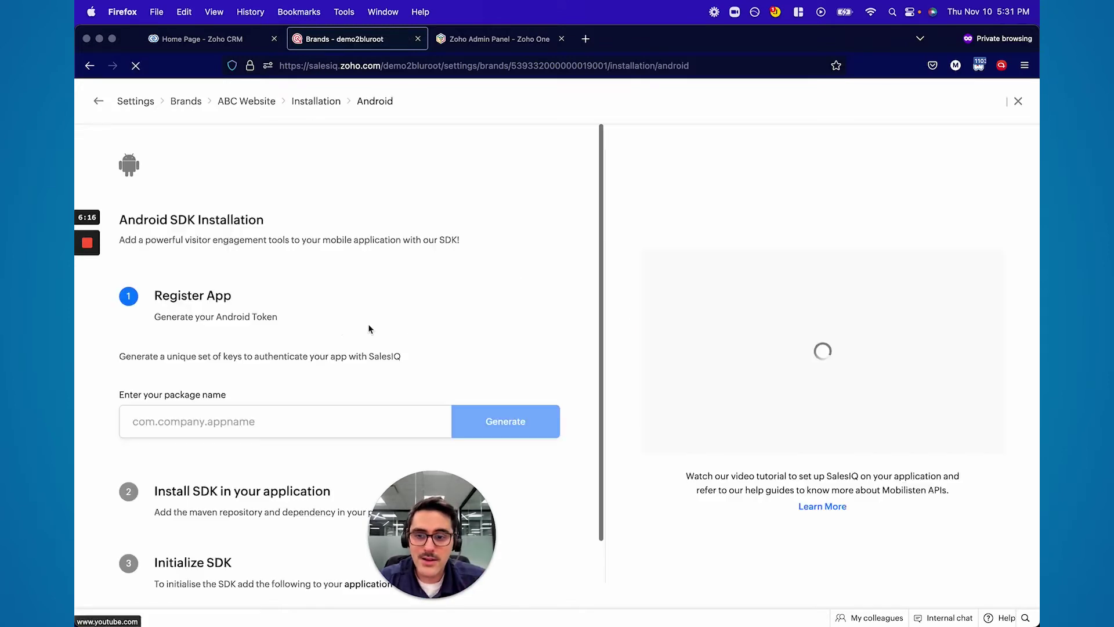
scroll(307, 332, "down", 3)
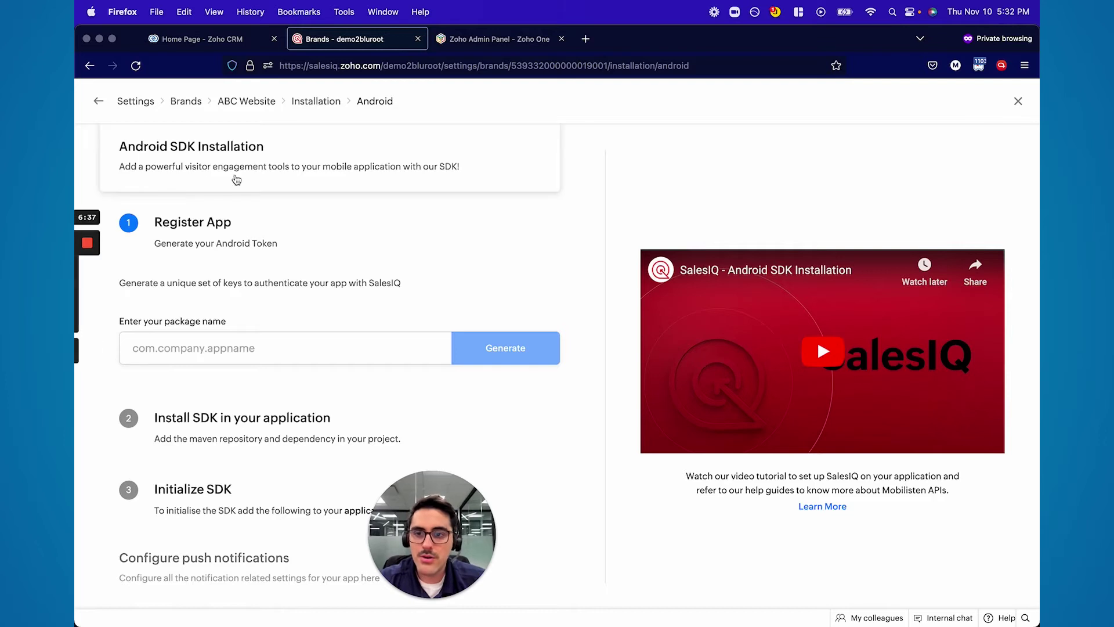
left_click(316, 103)
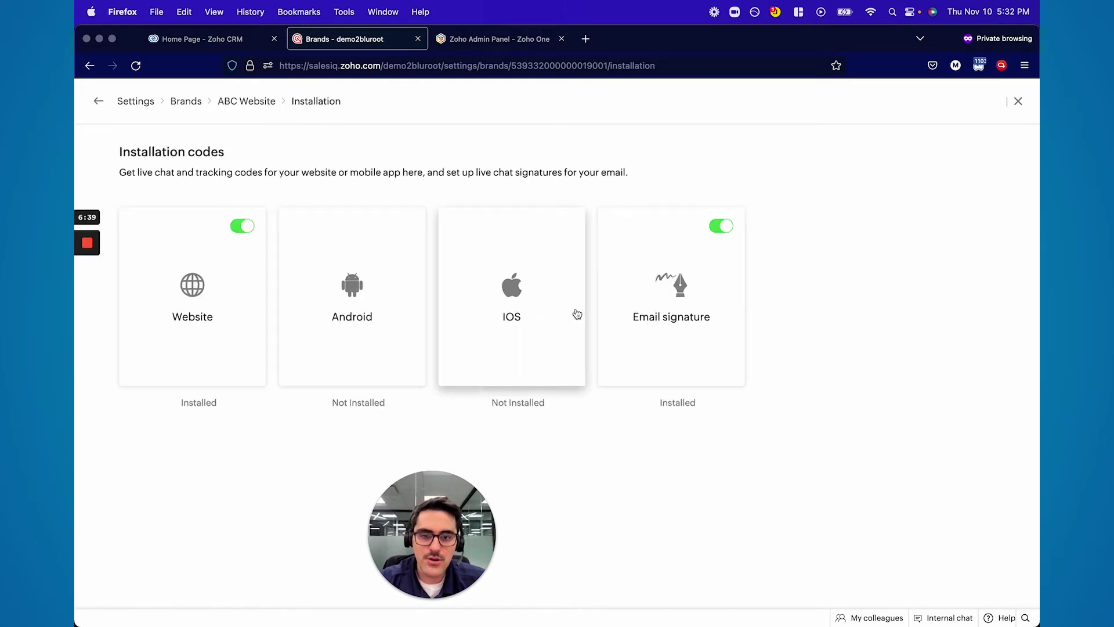
View the Email signature code, image URL and redirection link
left_click(646, 315)
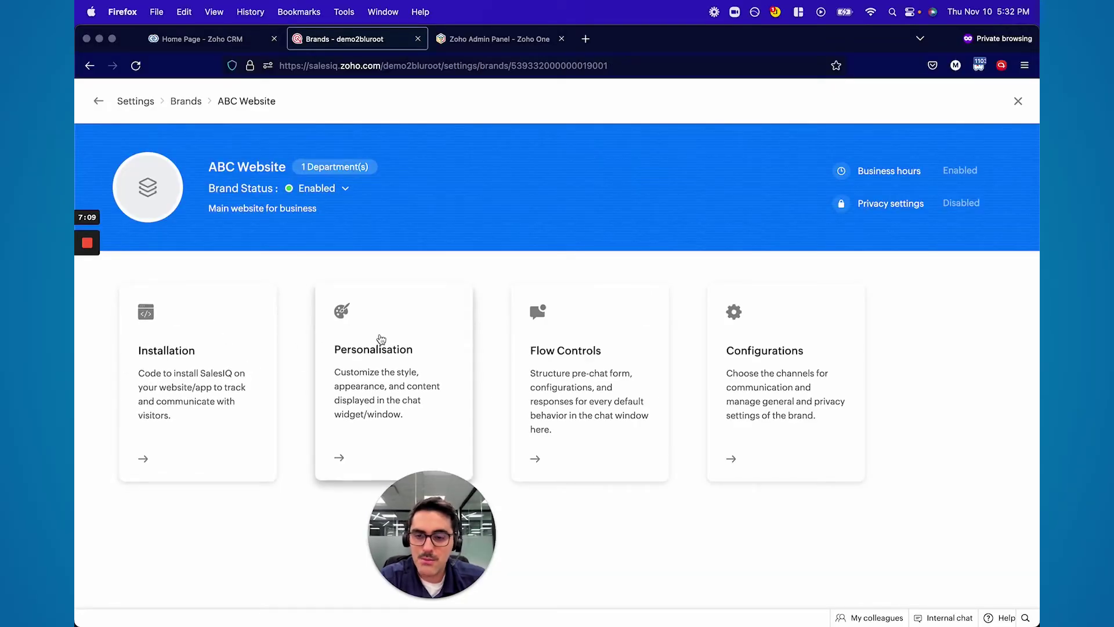
Go back to the ABC Website brand overview and open Personalisation
left_click_drag(410, 516, 131, 525)
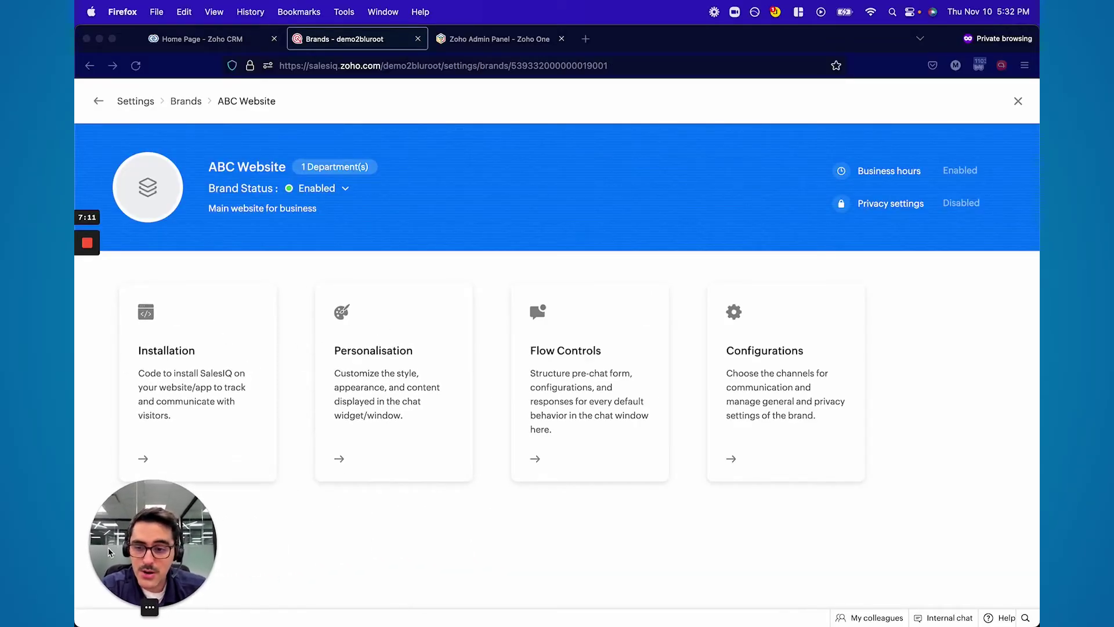
left_click(397, 374)
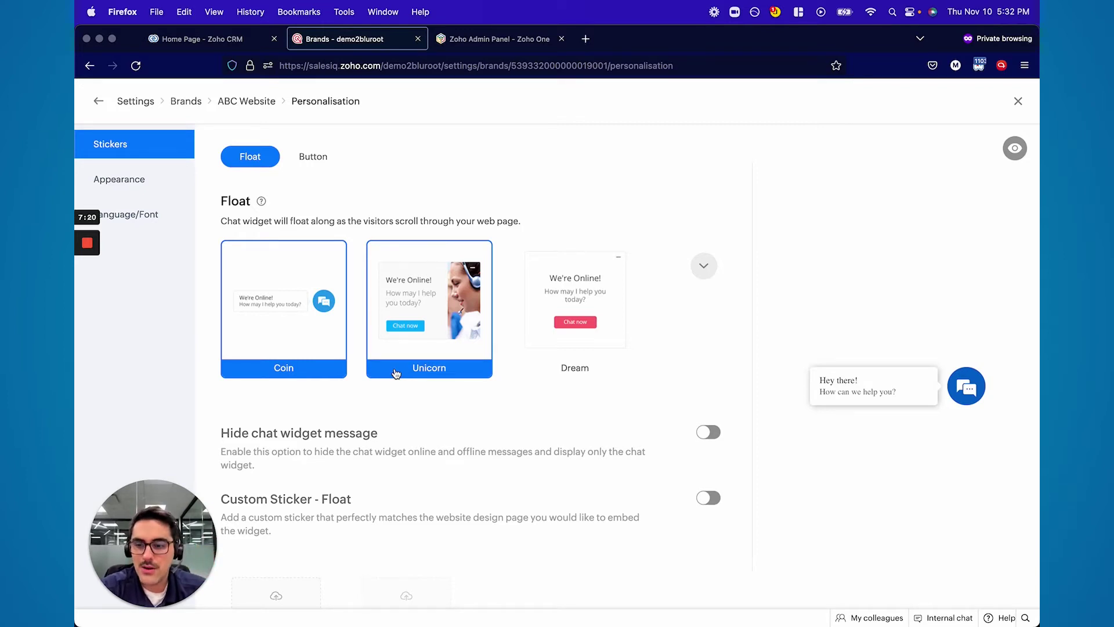
Try the Unicorn float sticker, then keep Coin as the float widget style
left_click(408, 333)
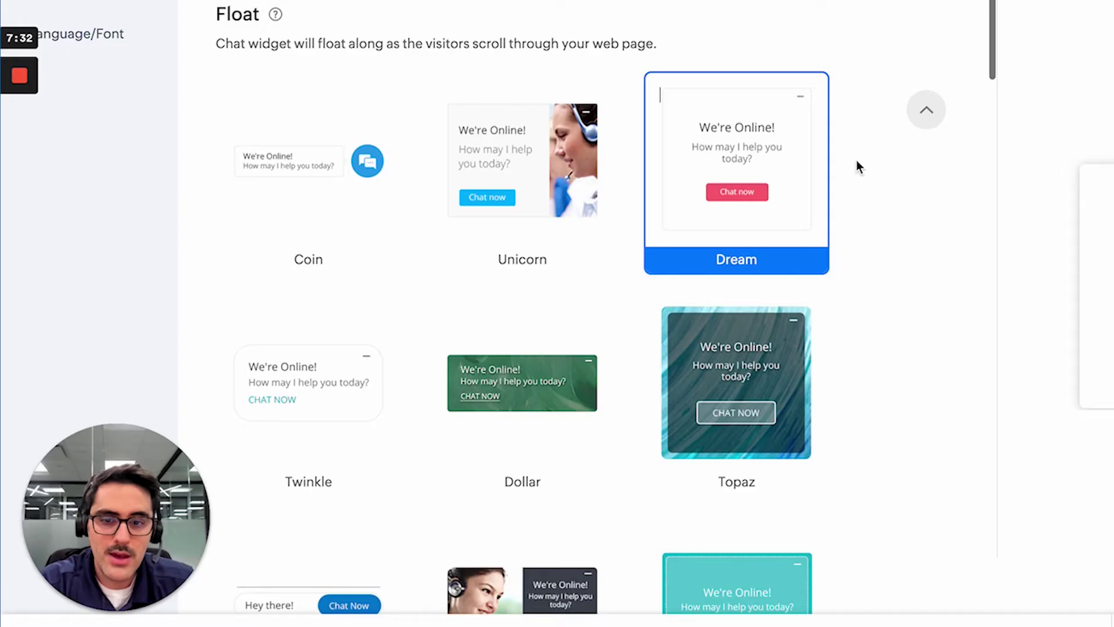
scroll(820, 181, "down", 6)
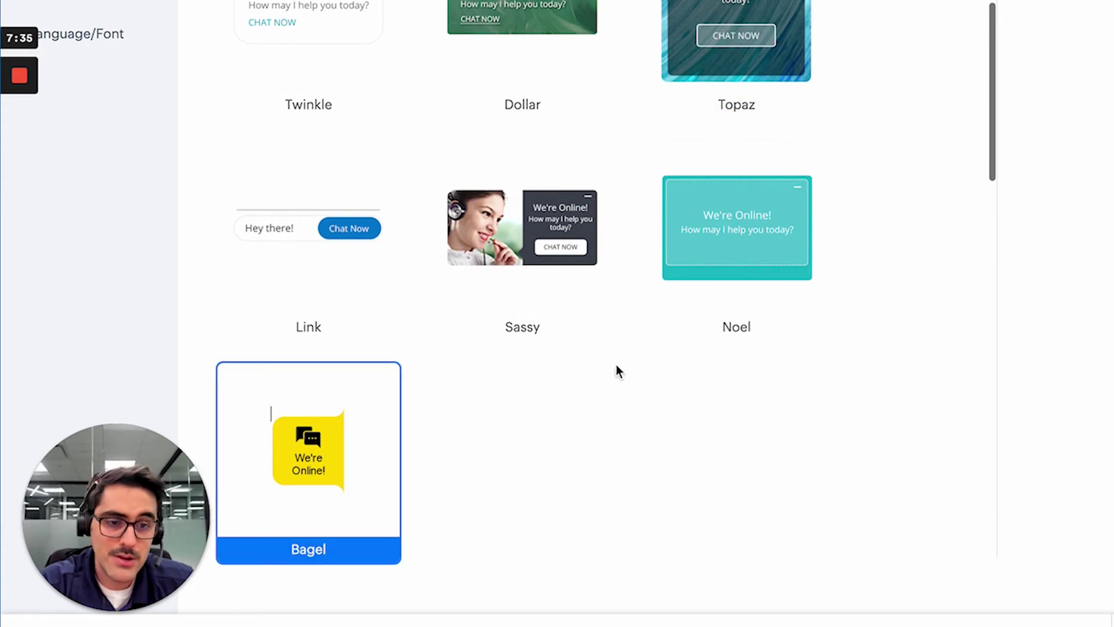
scroll(616, 364, "up", 6)
left_click(325, 187)
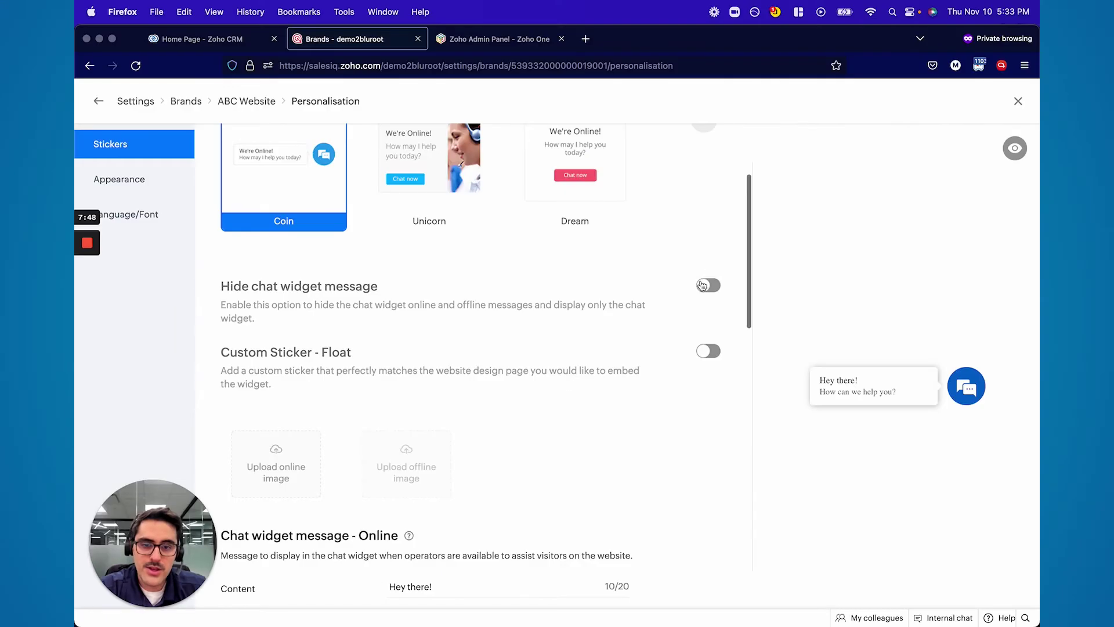
Keep the chat widget message visible and switch on Custom Sticker - Float
left_click(702, 285)
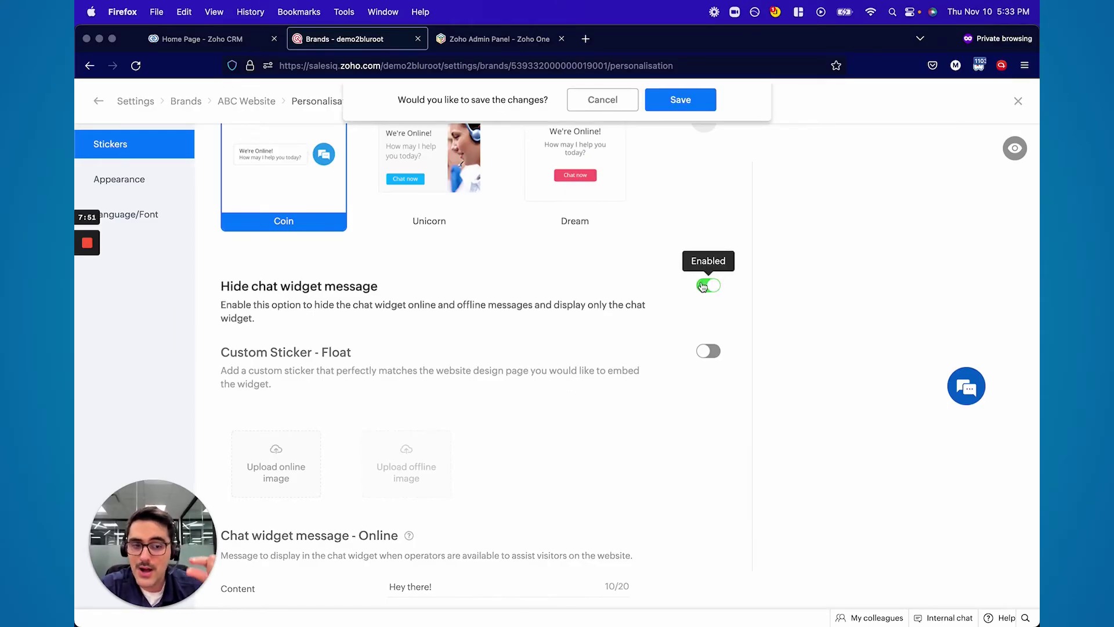
left_click(702, 286)
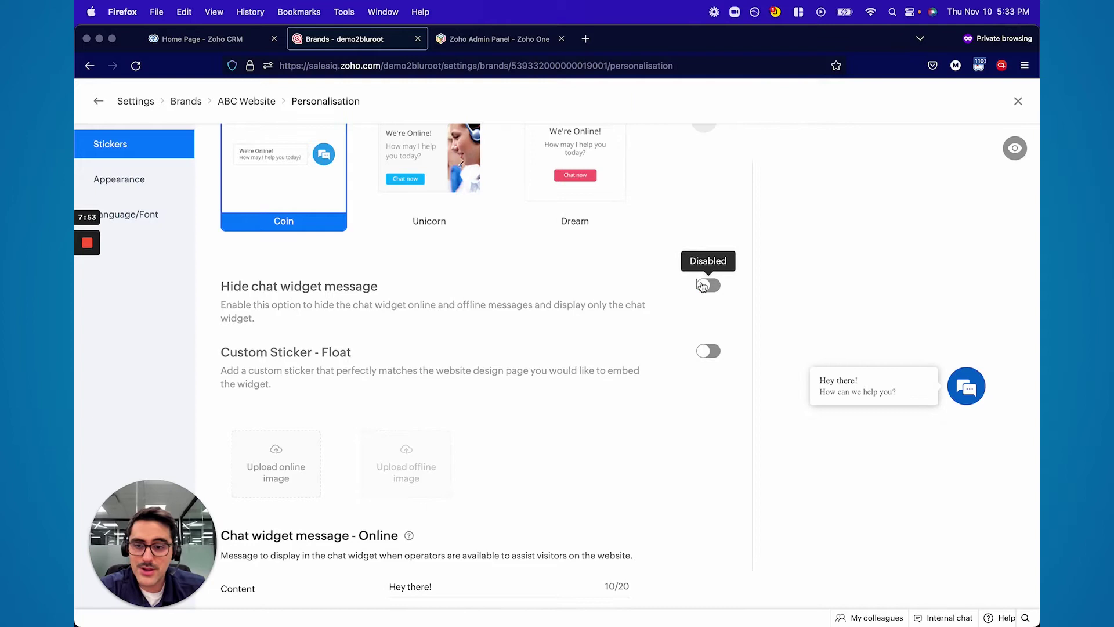
left_click(708, 352)
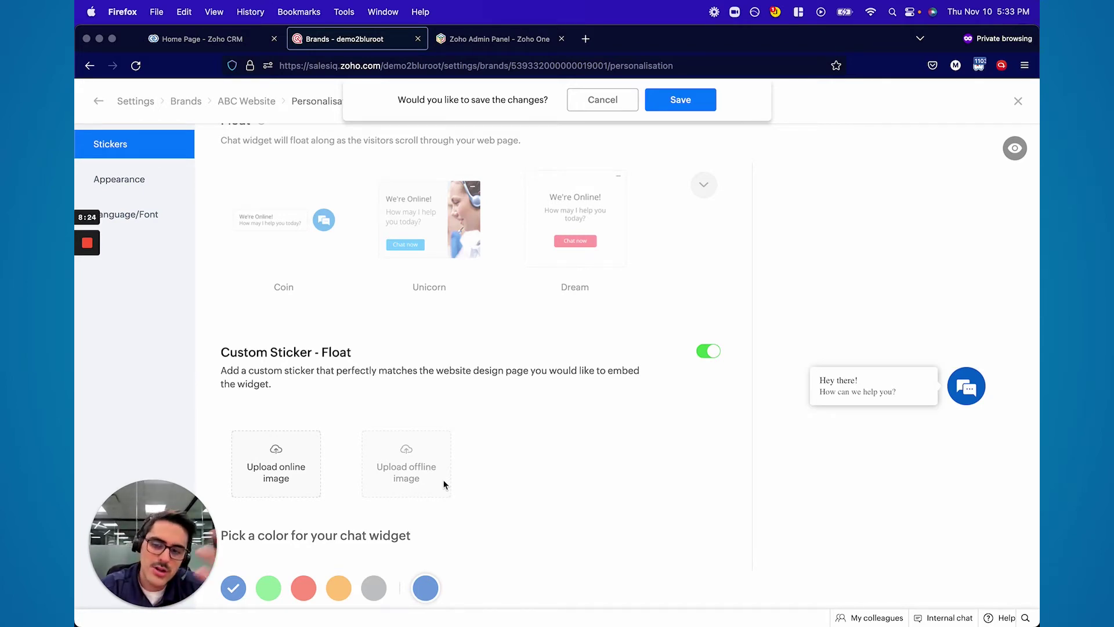
Try the Blue Ivy, Zen and Cord button stickers, then return to Float stickers and Appearance
scroll(534, 333, "up", 3)
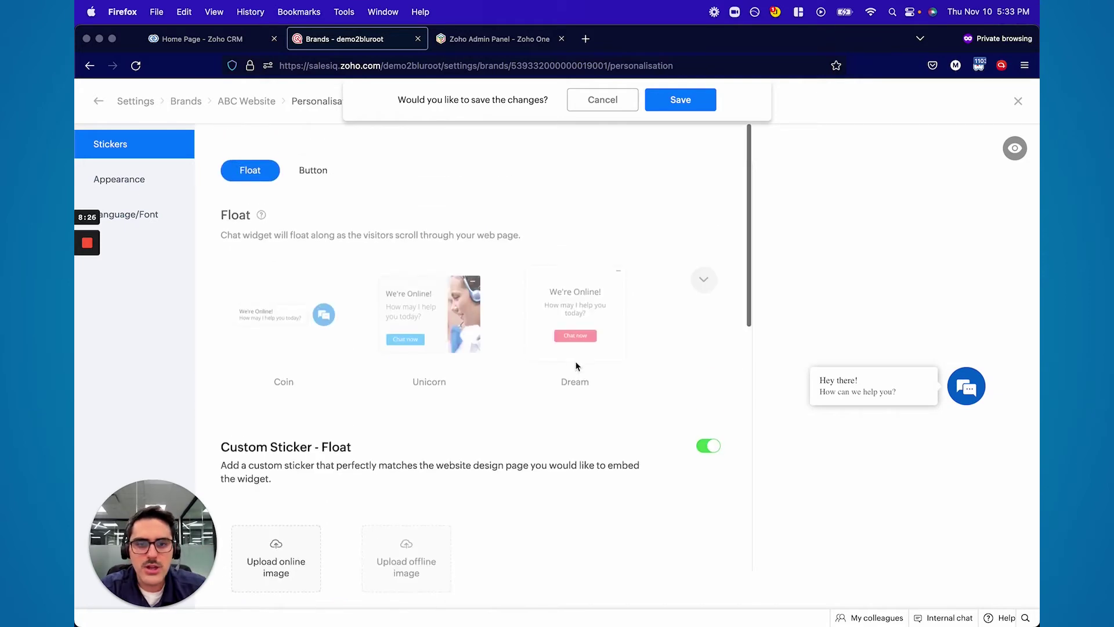
left_click(304, 158)
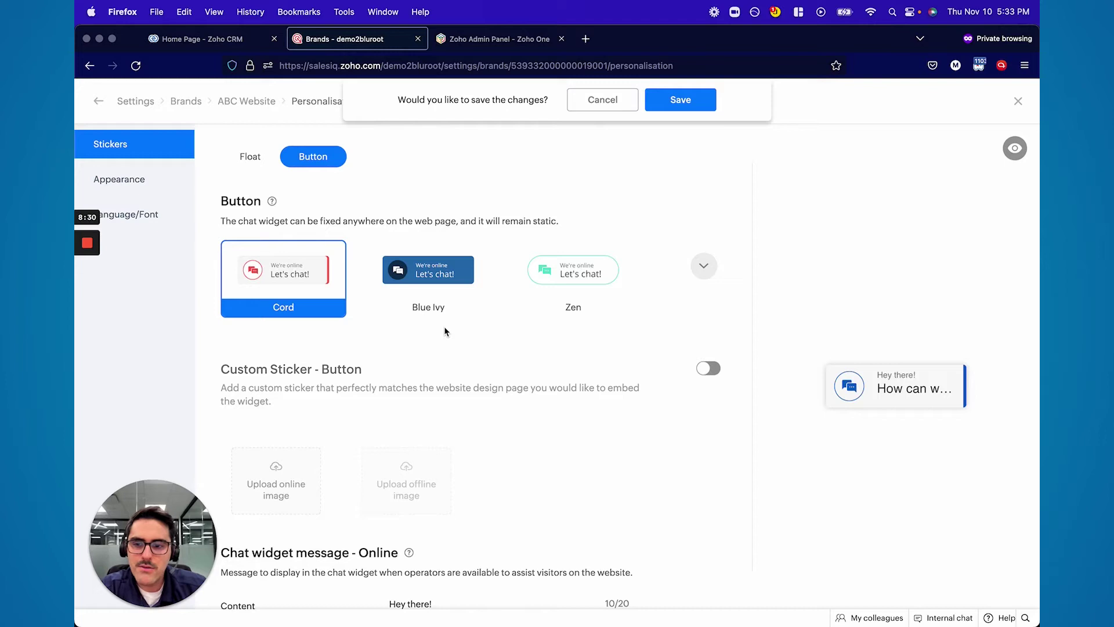
left_click(436, 277)
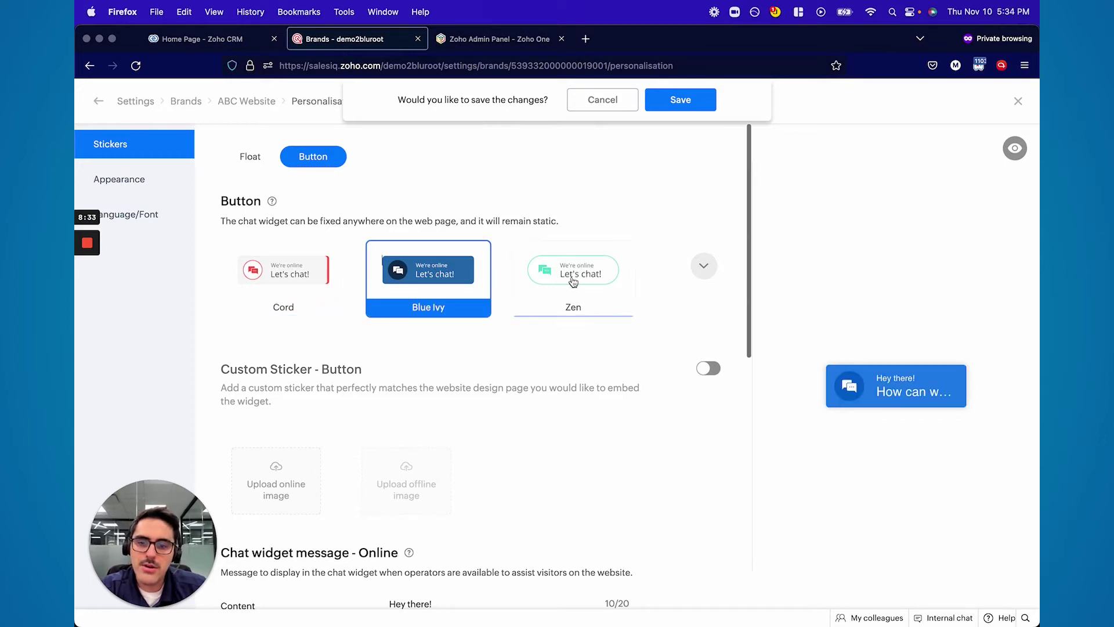
left_click(564, 279)
left_click(327, 271)
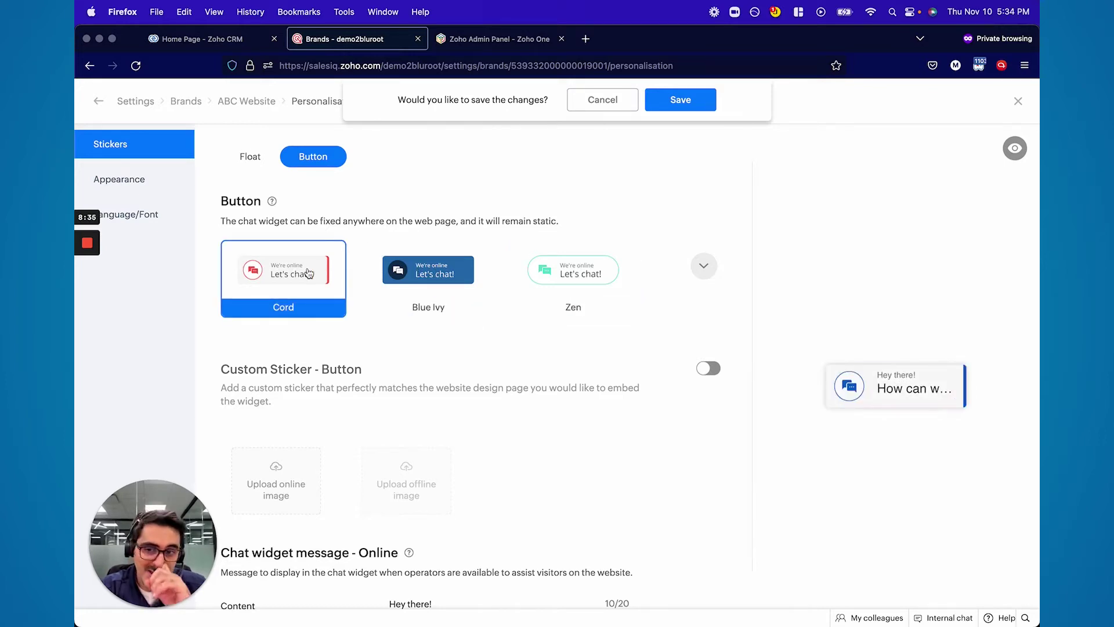
left_click(250, 158)
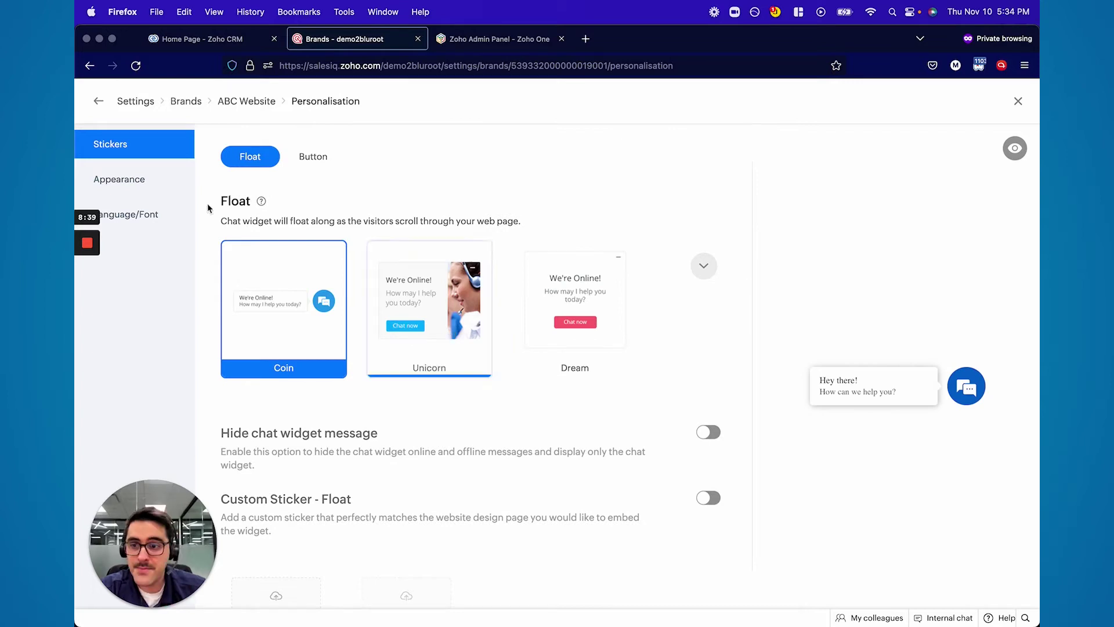
left_click(159, 179)
Apply the Angle theme to the chat window instead of Classic
scroll(502, 299, "up", 15)
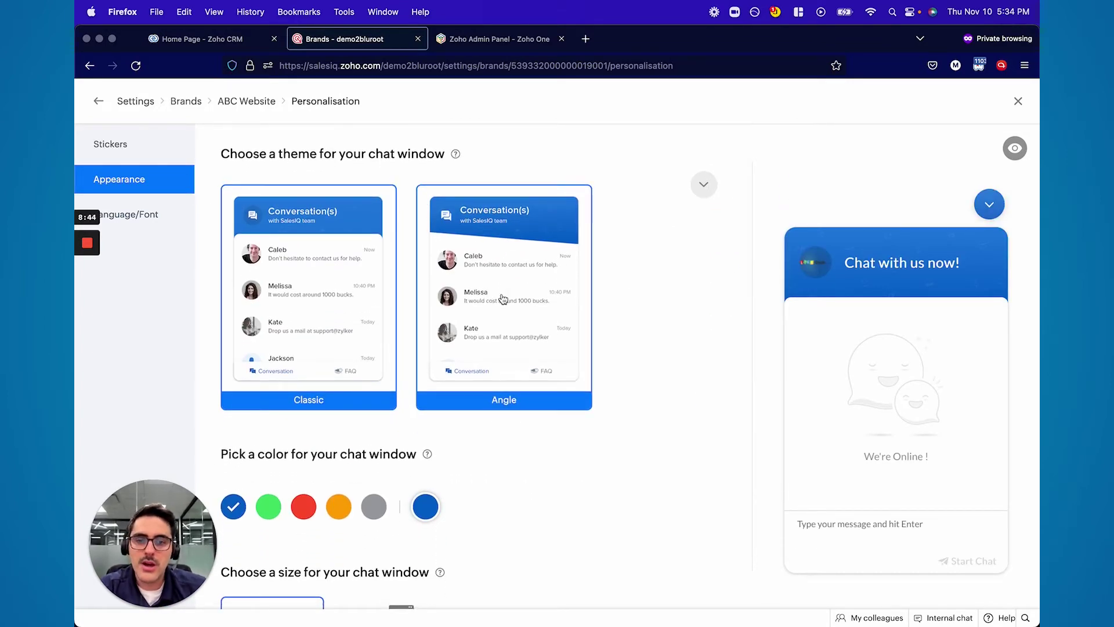
left_click(503, 299)
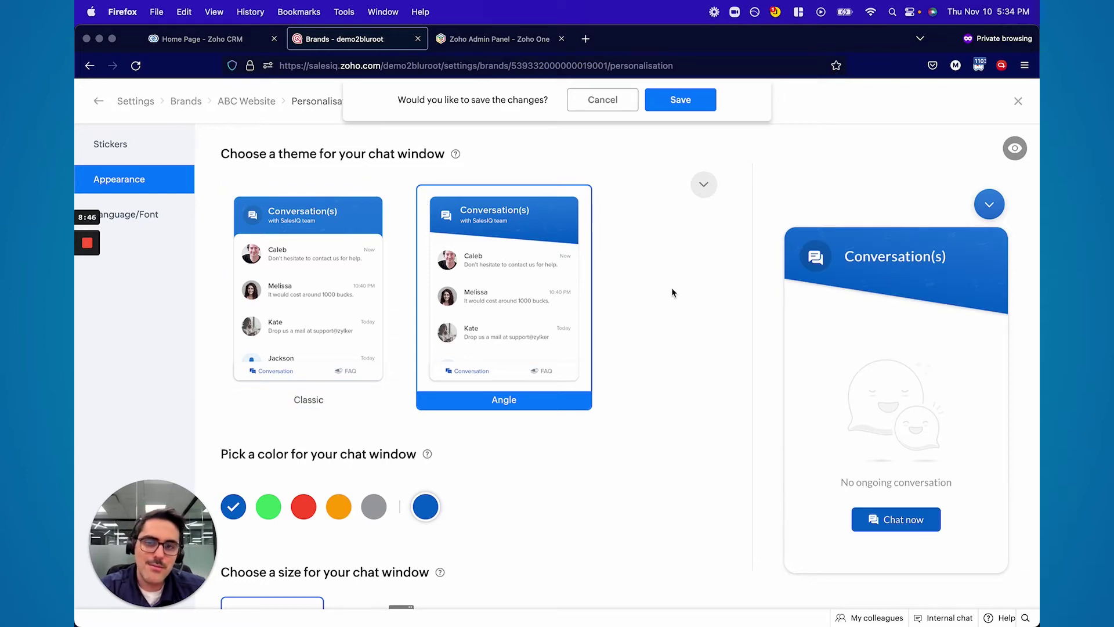
left_click(316, 286)
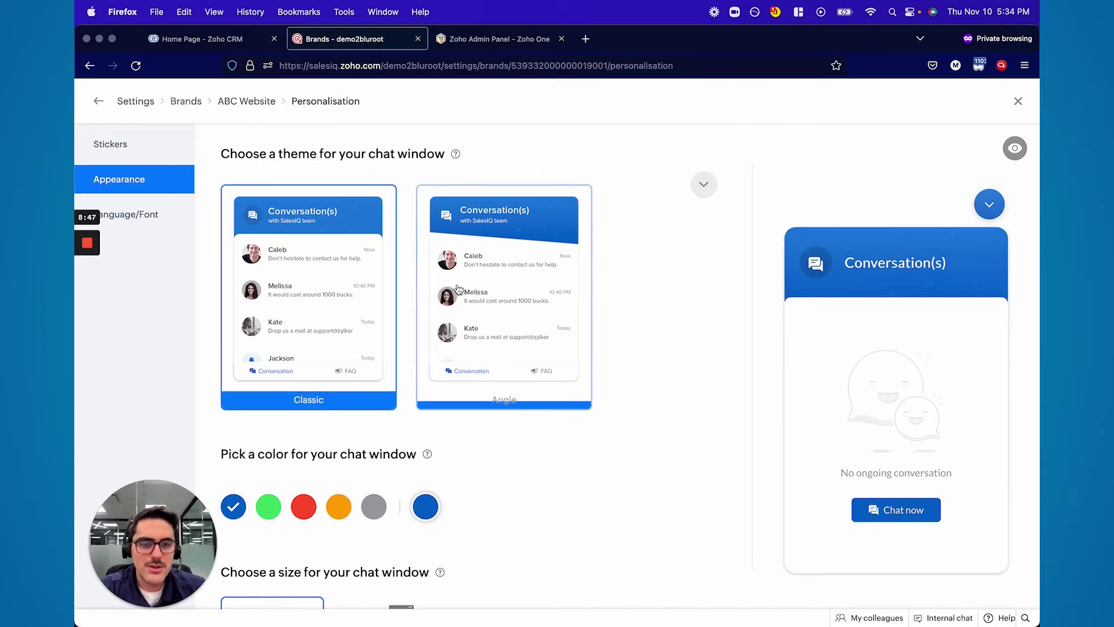
left_click(503, 323)
Give the chat window a custom yellow-green colour
scroll(429, 393, "down", 3)
left_click(428, 389)
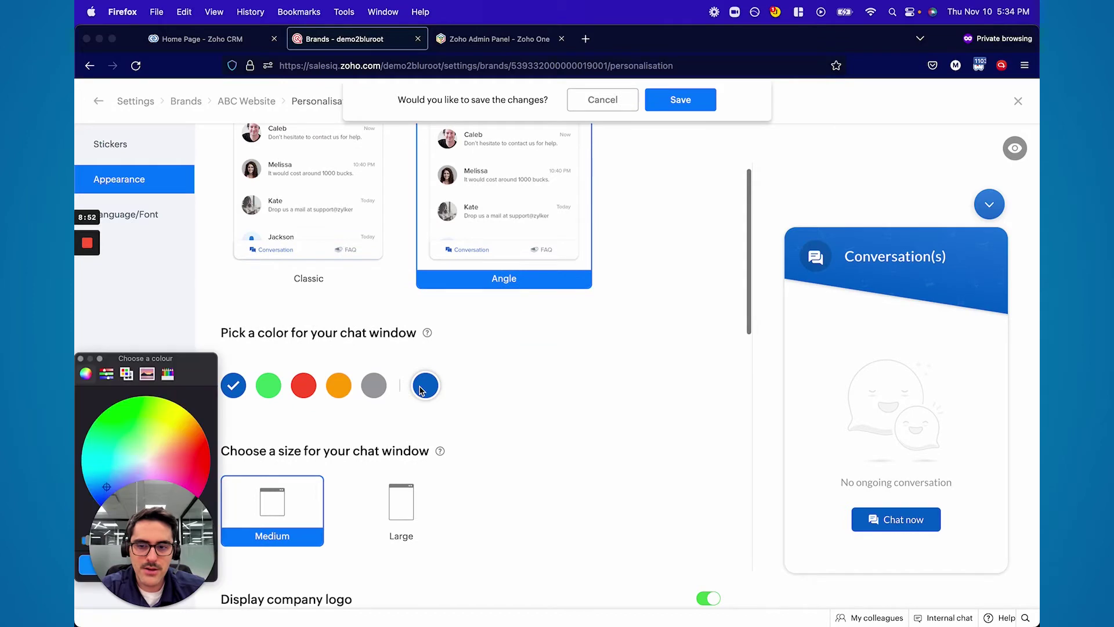
left_click_drag(155, 417, 168, 414)
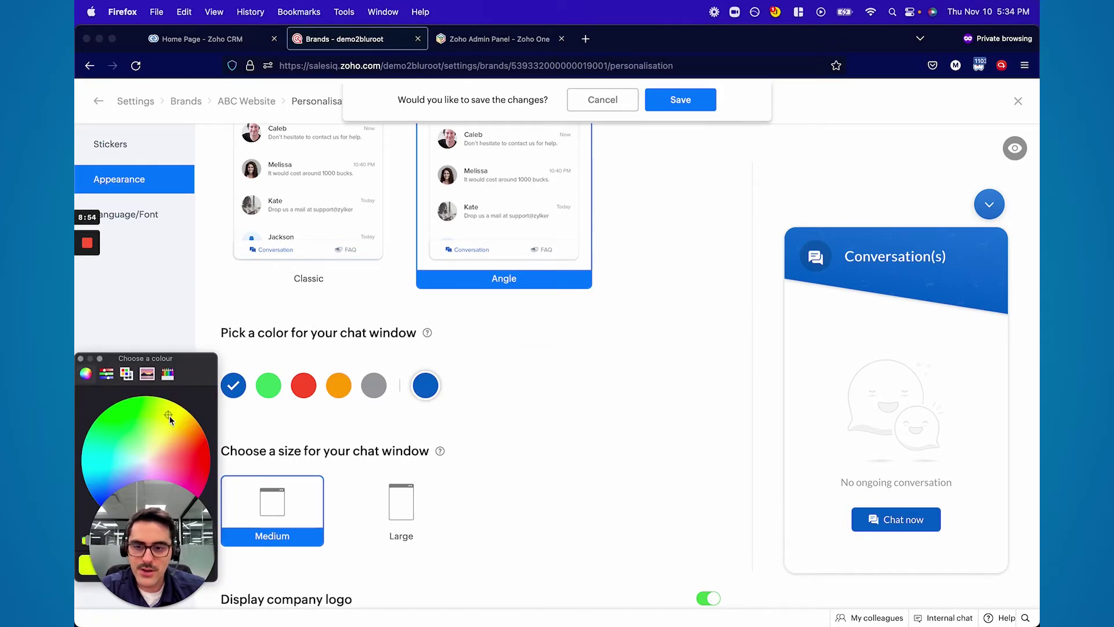
mouse_move(79, 352)
left_click_drag(111, 365, 168, 348)
left_click(138, 341)
Set the chat window to Medium size and keep the company logo displayed
scroll(517, 391, "down", 1)
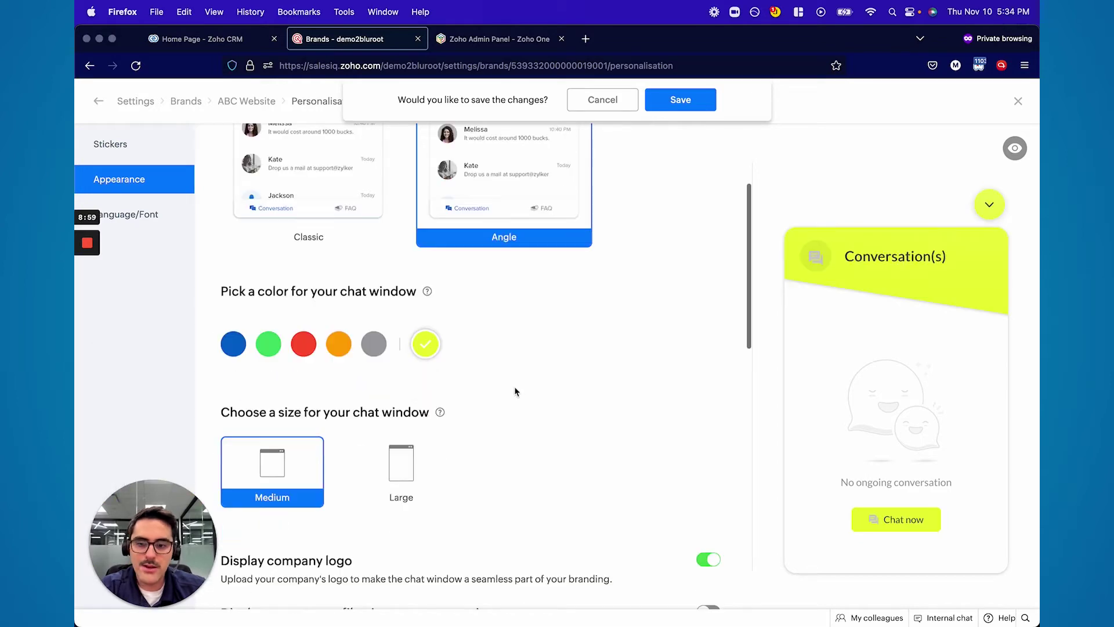
left_click(296, 469)
left_click(400, 473)
left_click(313, 464)
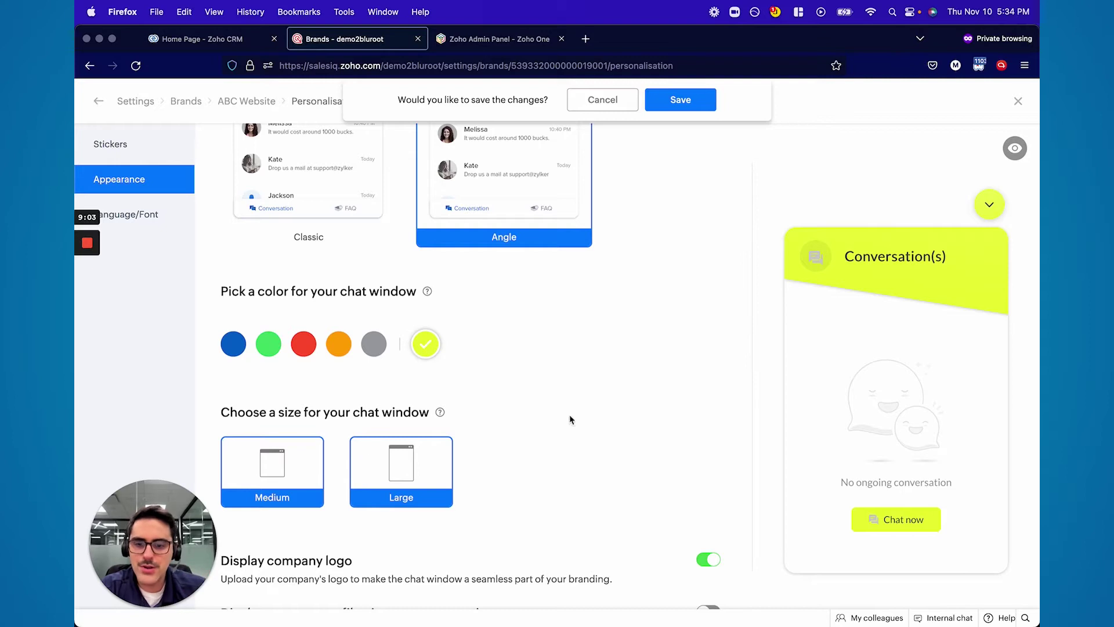
scroll(569, 414, "down", 3)
left_click(711, 413)
left_click(708, 414)
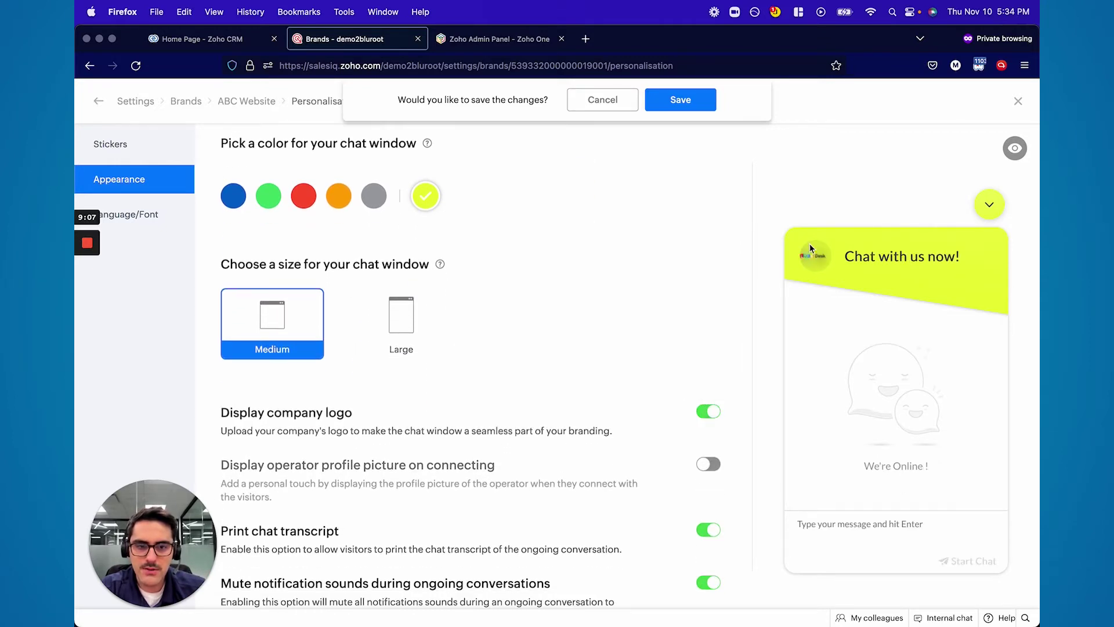
Turn on 'Display operator profile picture on connecting' and keep 'Allow visitors to like articles' enabled
scroll(685, 303, "down", 1)
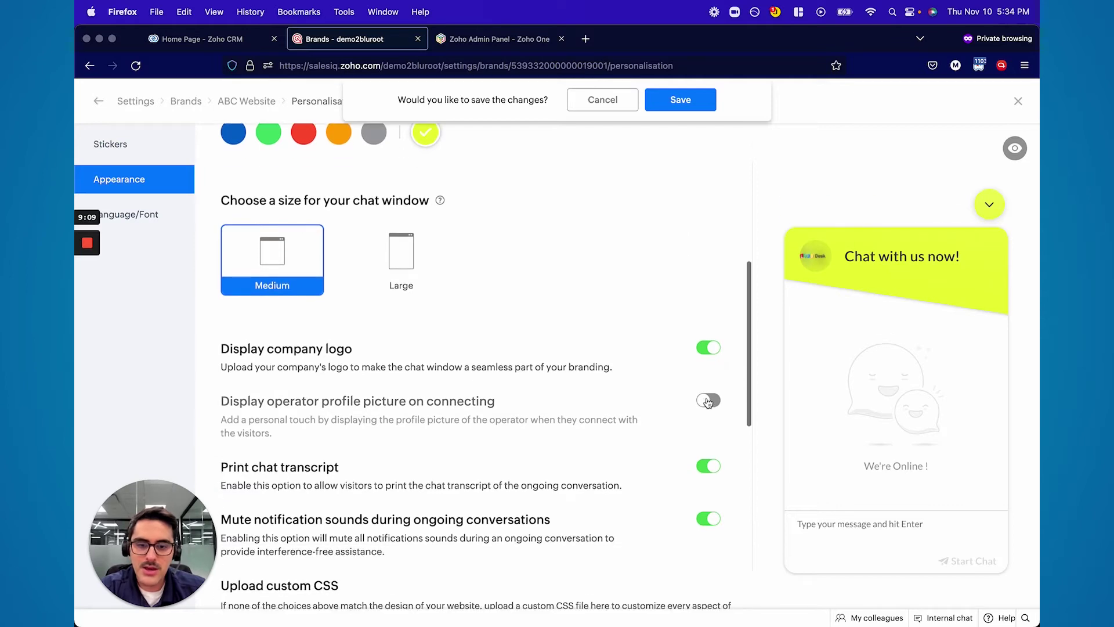
left_click(707, 401)
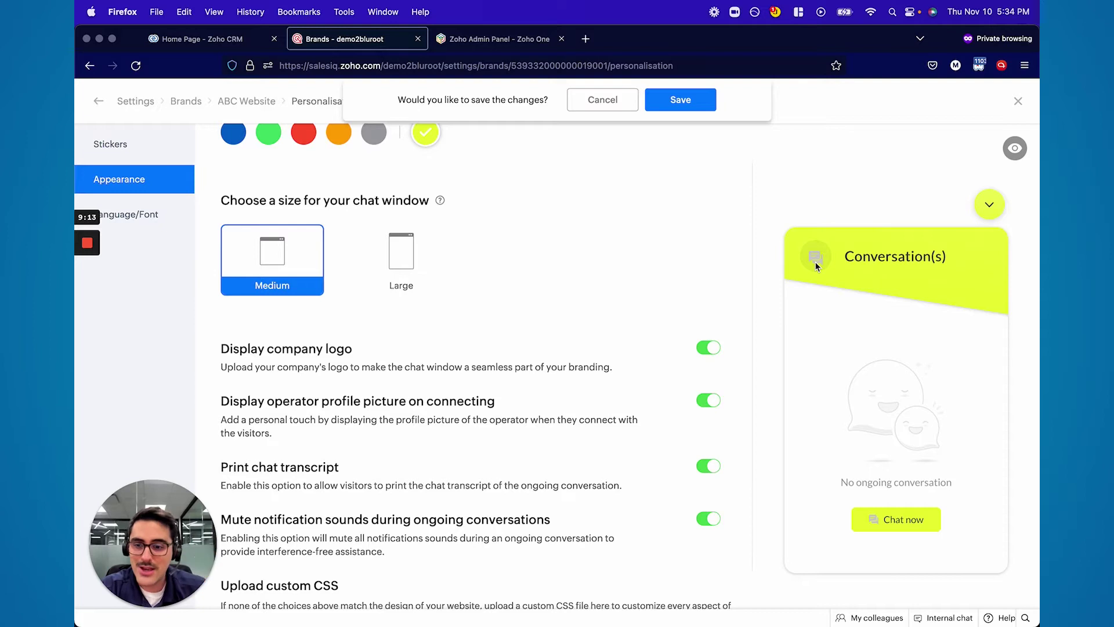
scroll(477, 395, "down", 5)
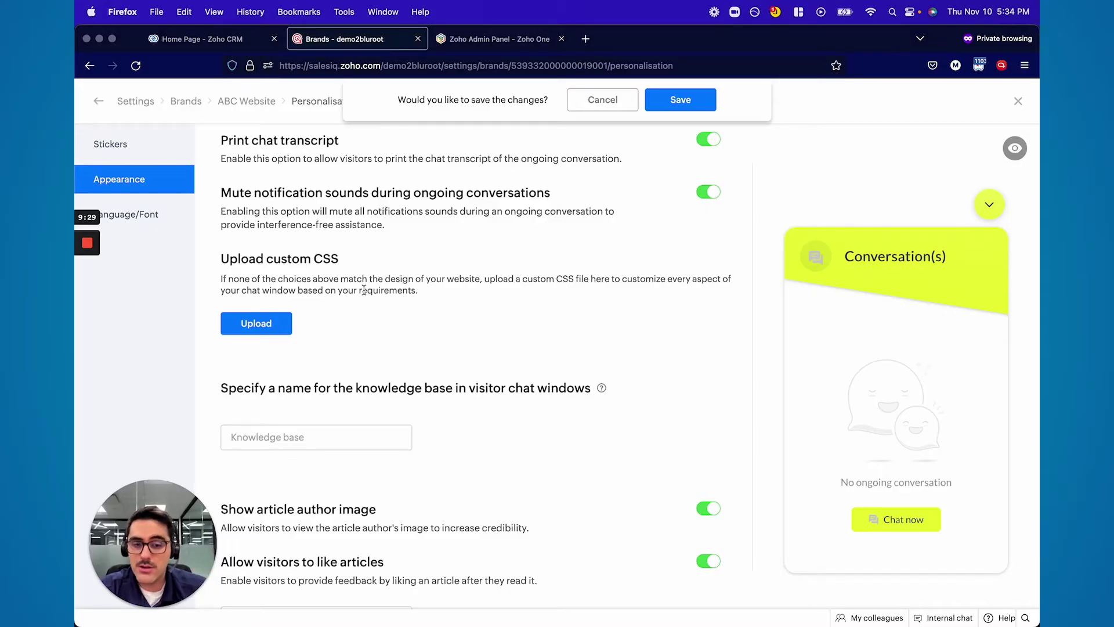
scroll(364, 290, "down", 3)
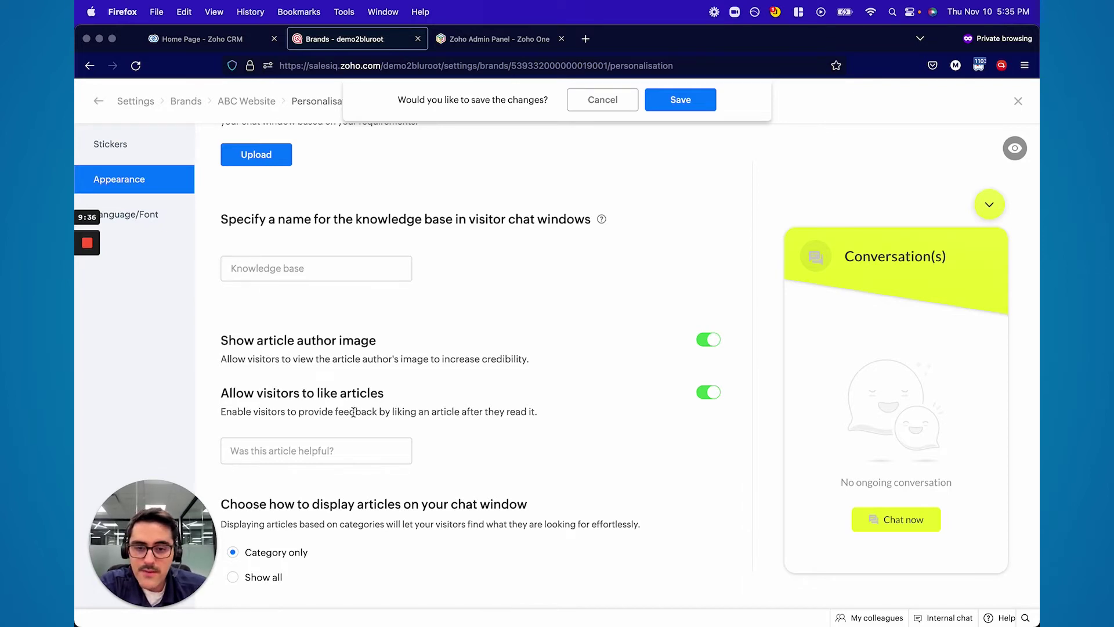
left_click(719, 399)
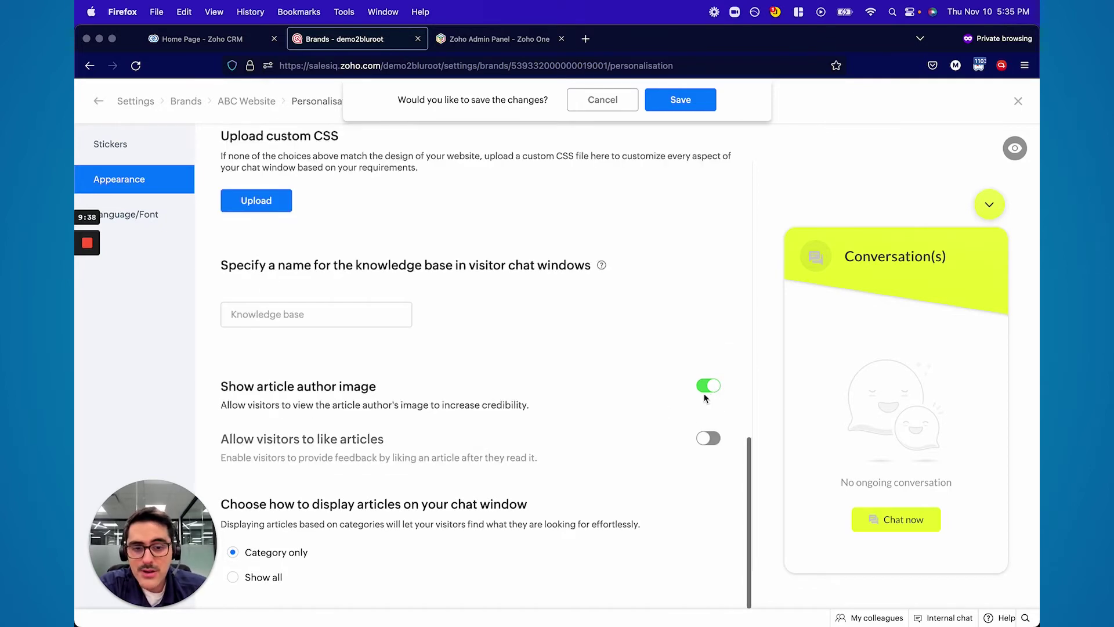
left_click(710, 439)
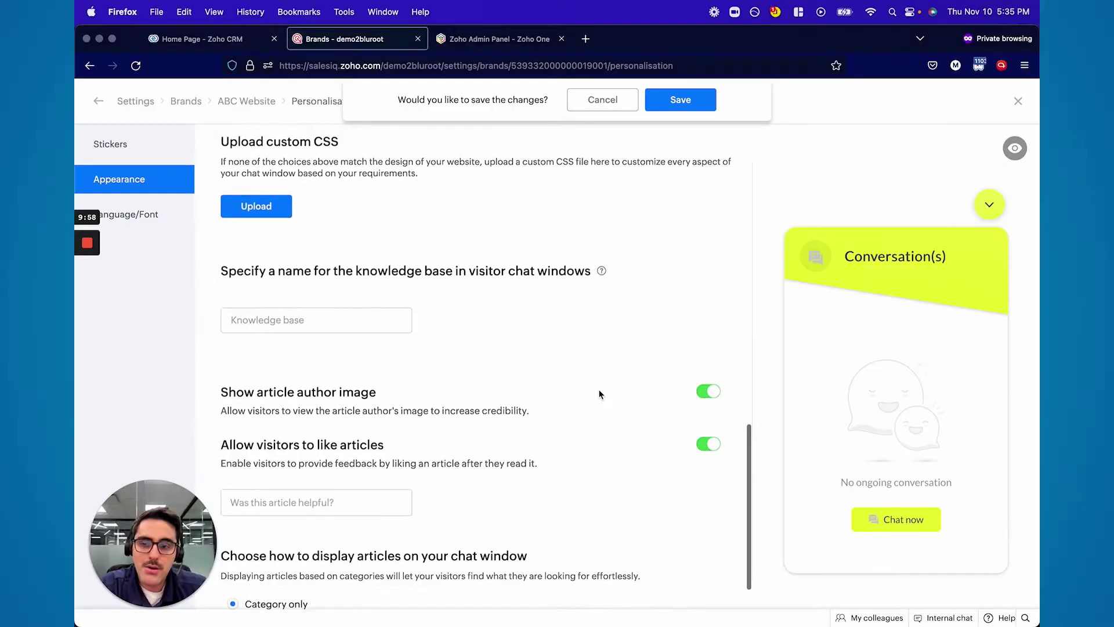
scroll(599, 394, "up", 5)
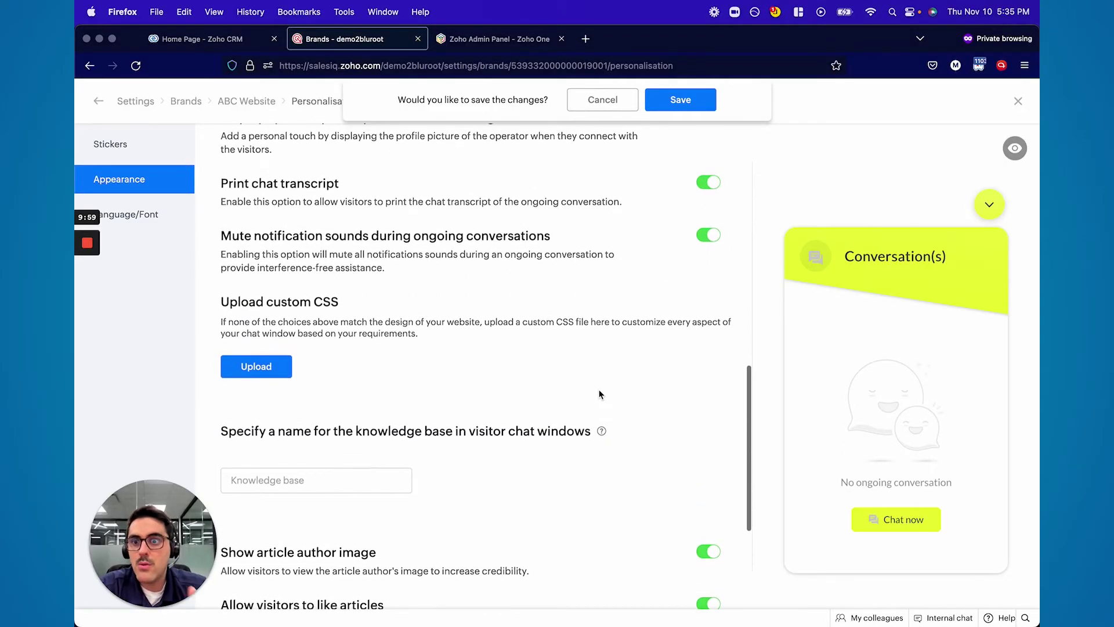
scroll(599, 392, "up", 10)
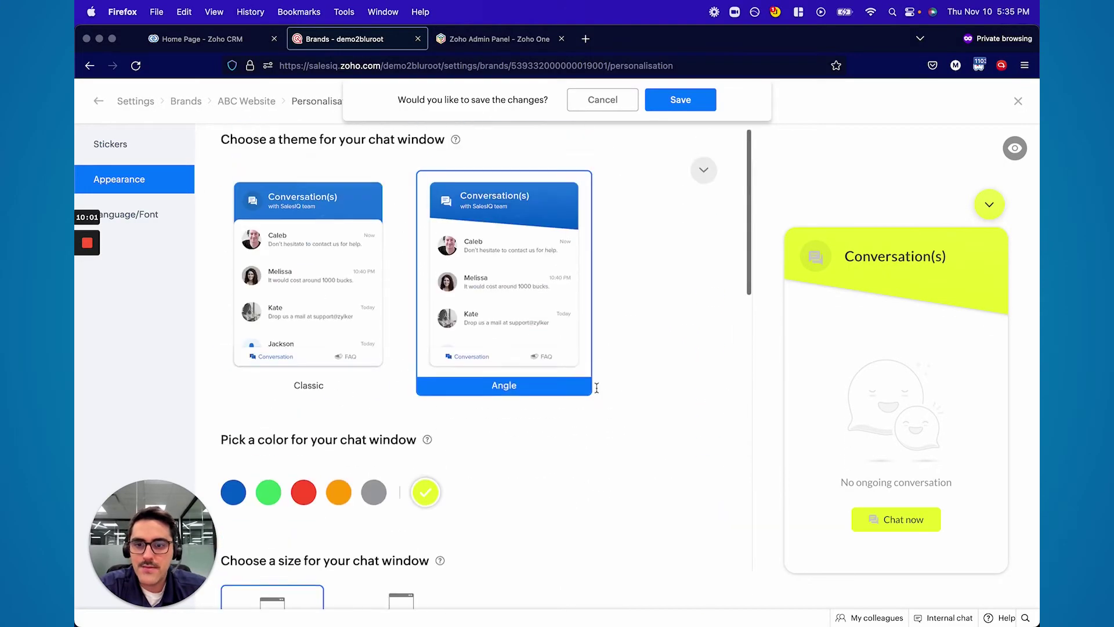
Preview the Lloyd and Crossbow themes, reselect Angle, and save the personalisation
left_click(704, 170)
scroll(559, 331, "down", 5)
left_click(558, 335)
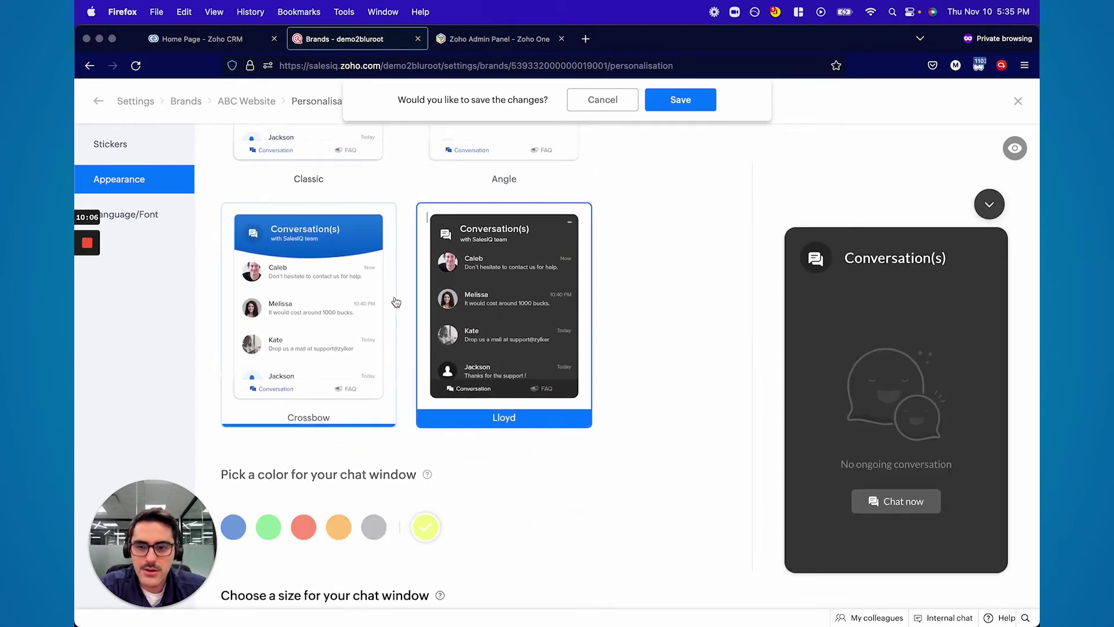
left_click(360, 310)
scroll(410, 378, "up", 1)
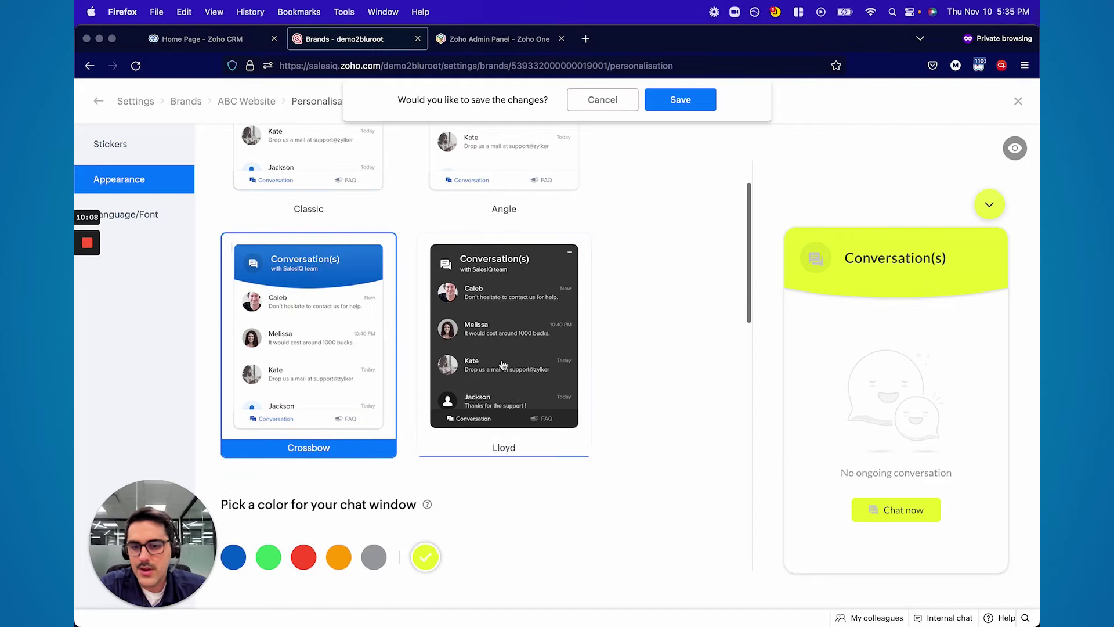
scroll(502, 364, "up", 3)
left_click(515, 313)
left_click(708, 104)
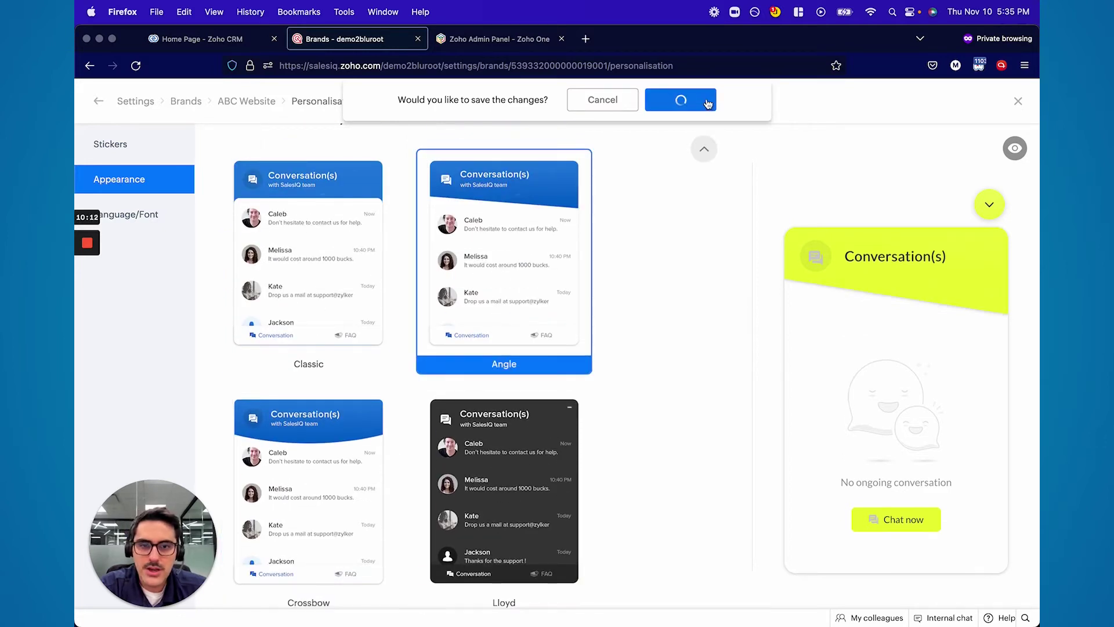
scroll(461, 288, "down", 10)
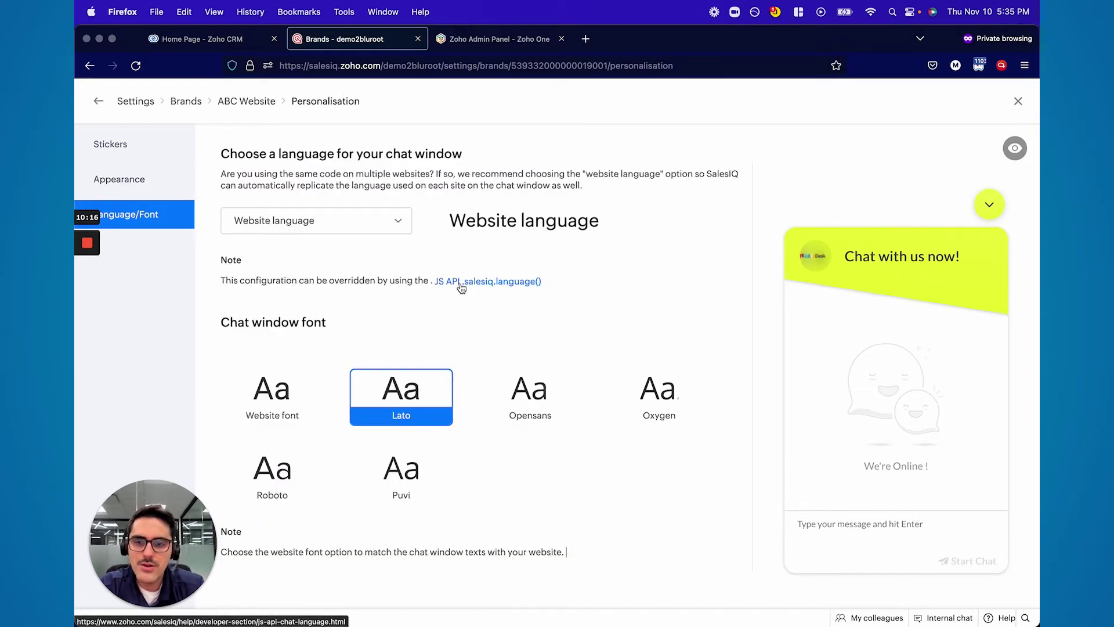
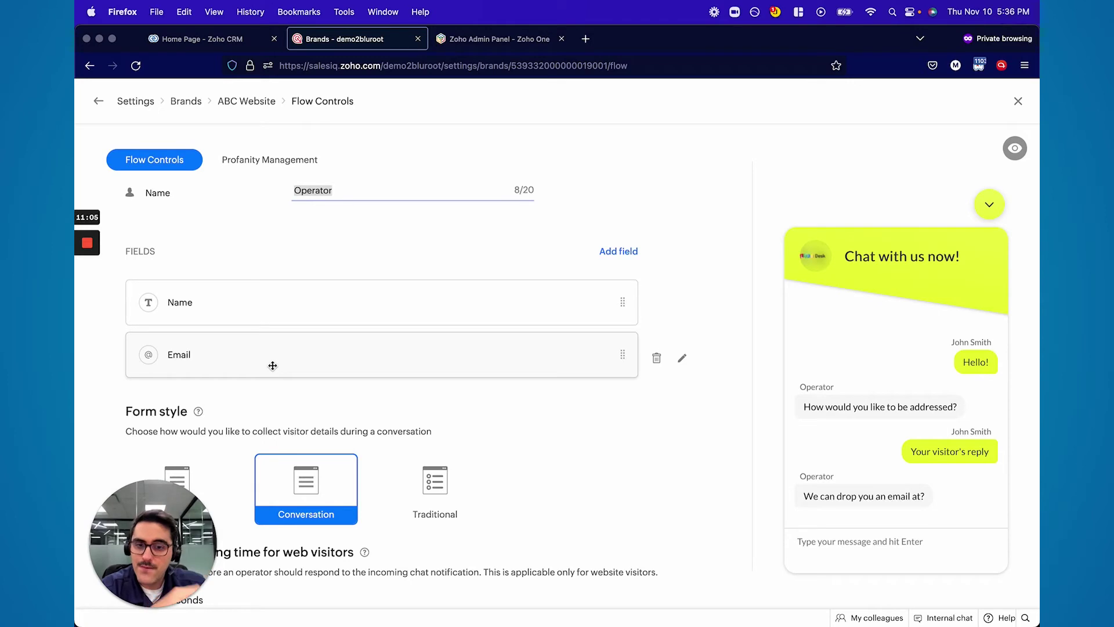
Finish editing the operator name field in the ABC Website Flow Controls
left_click(810, 525)
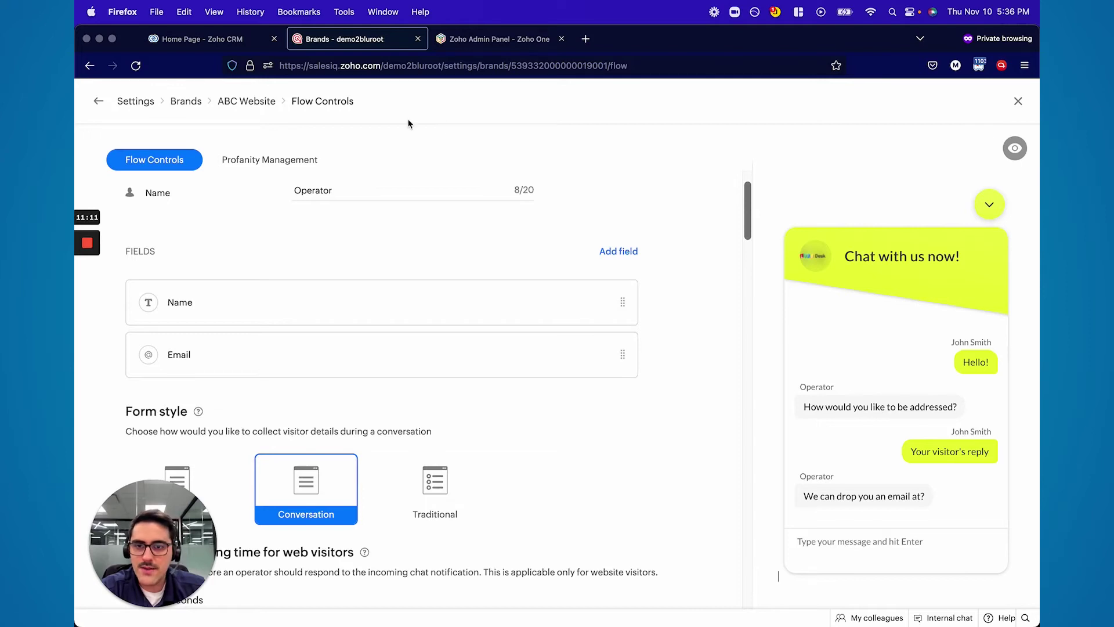
Open the W3Schools Tryit Editor from a 'w3 schols html tester' search in a new tab, then return to SalesIQ
left_click(586, 38)
type("w3")
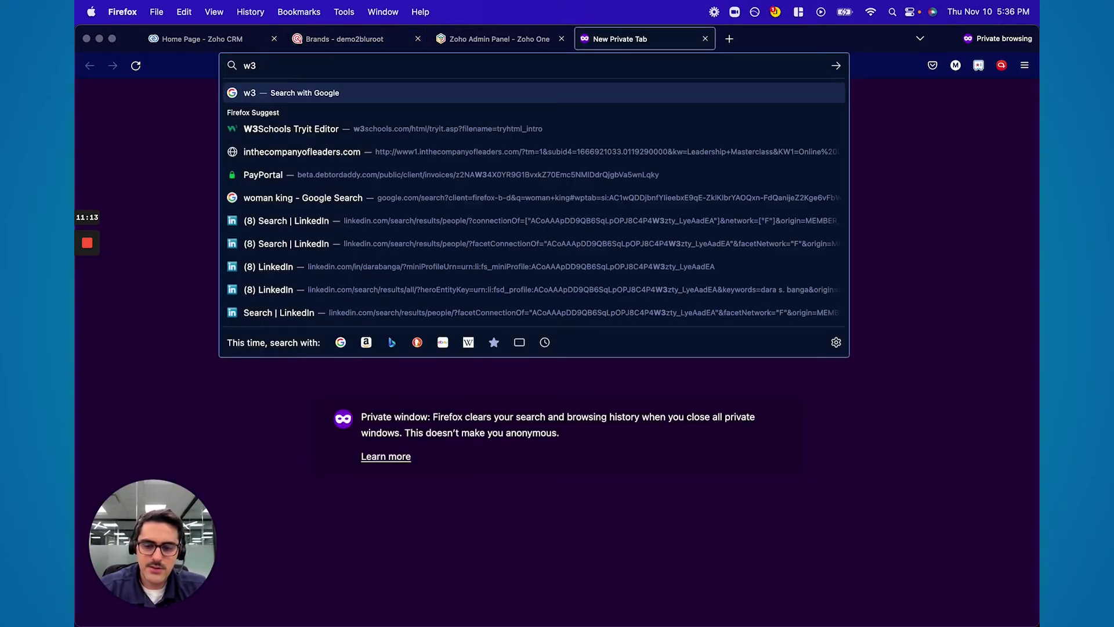
type(" schols html tester")
key("Return")
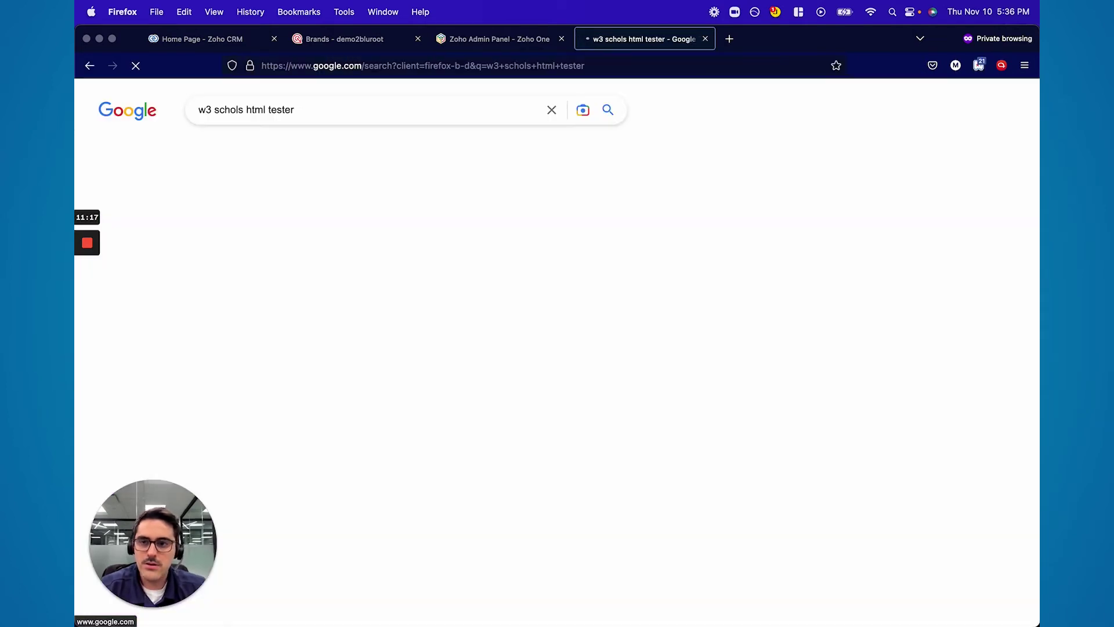
left_click(238, 242)
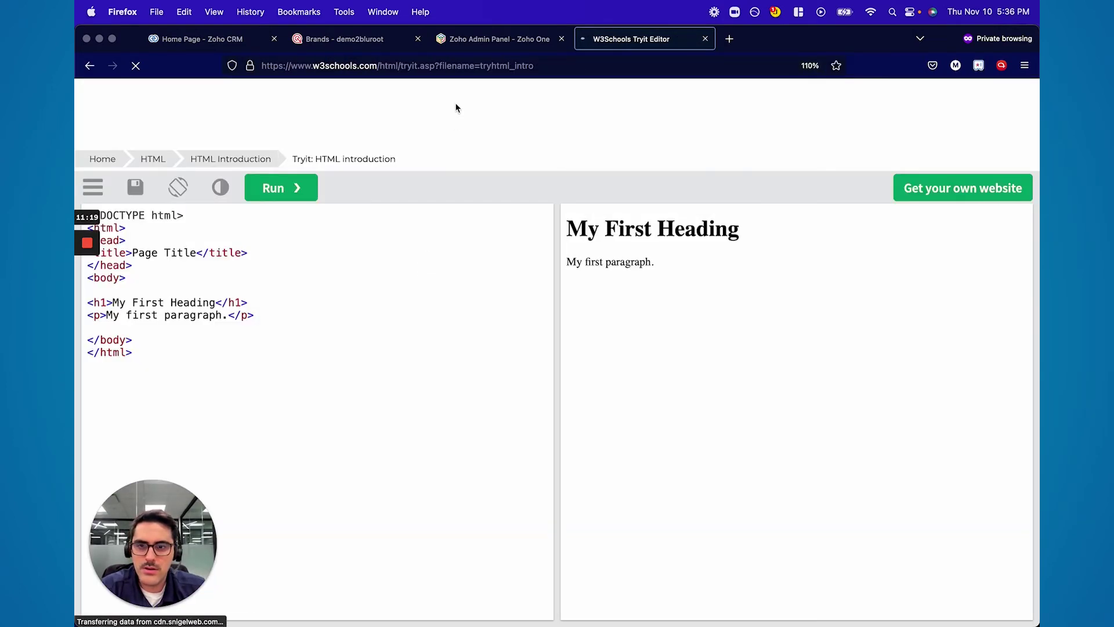
left_click(488, 39)
left_click(358, 39)
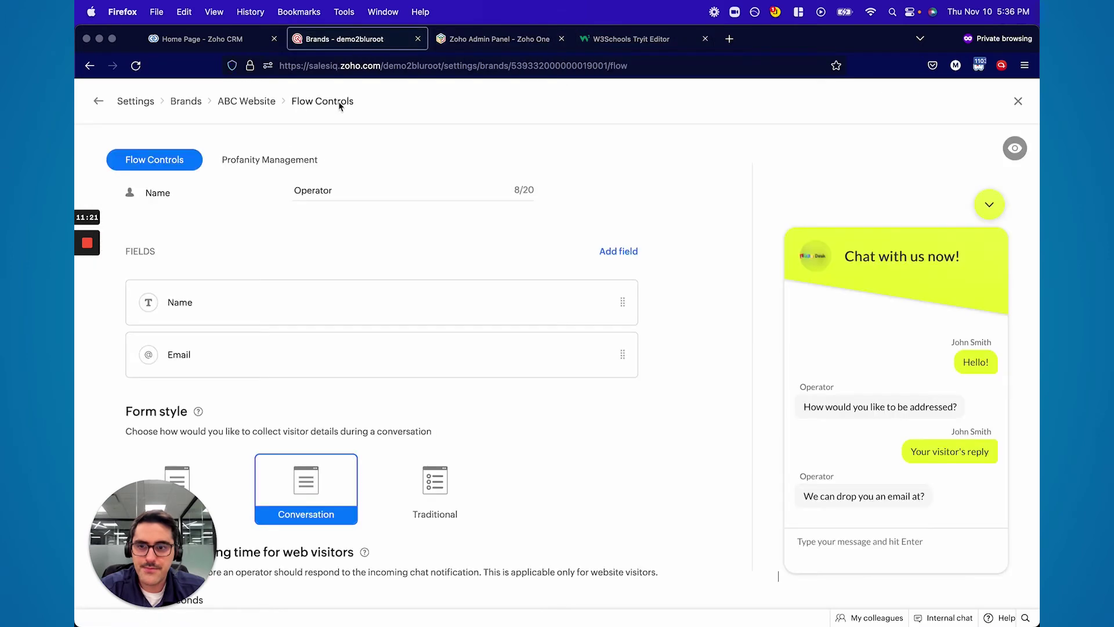
Copy the ABC Website brand's Website installation code via Settings > Brands > Installation, then switch to the Tryit Editor
left_click(176, 102)
left_click(138, 101)
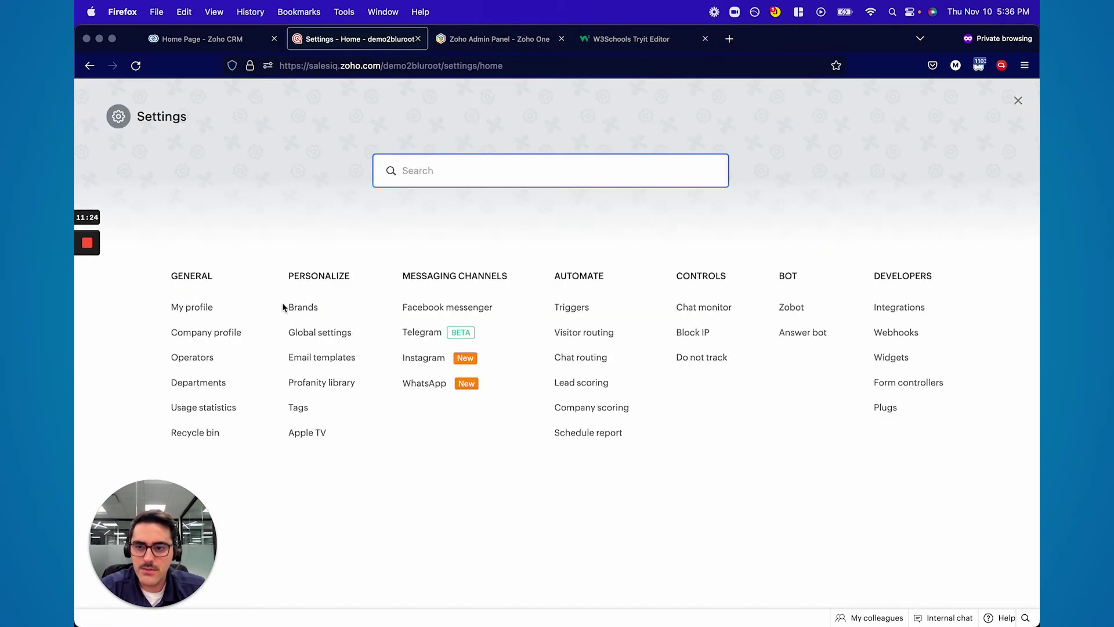
left_click(312, 308)
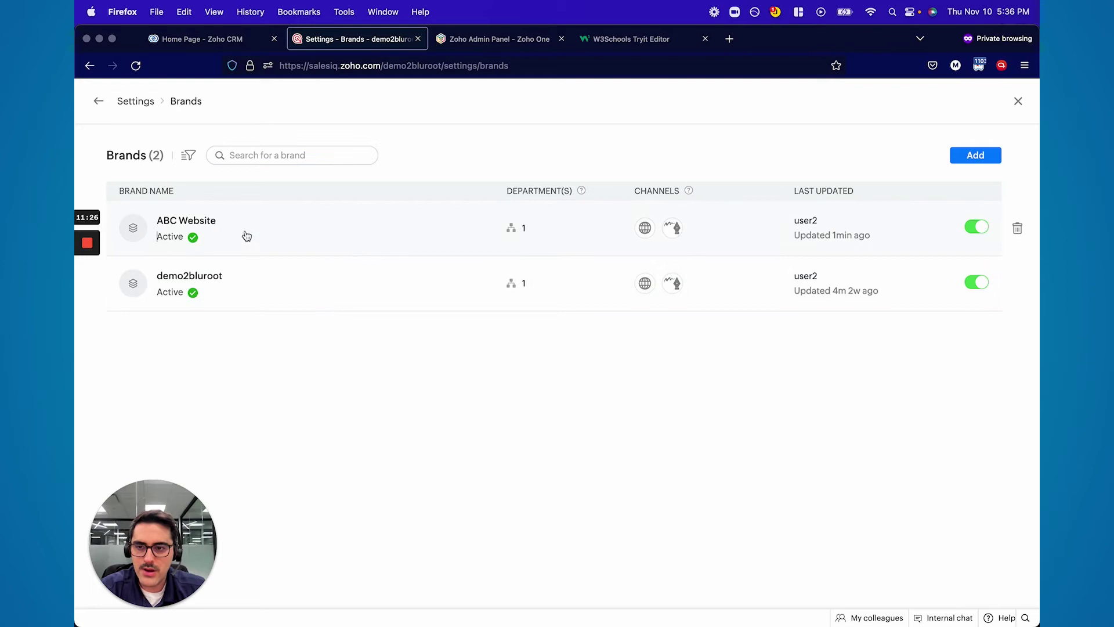
left_click(246, 234)
left_click(270, 343)
left_click(247, 319)
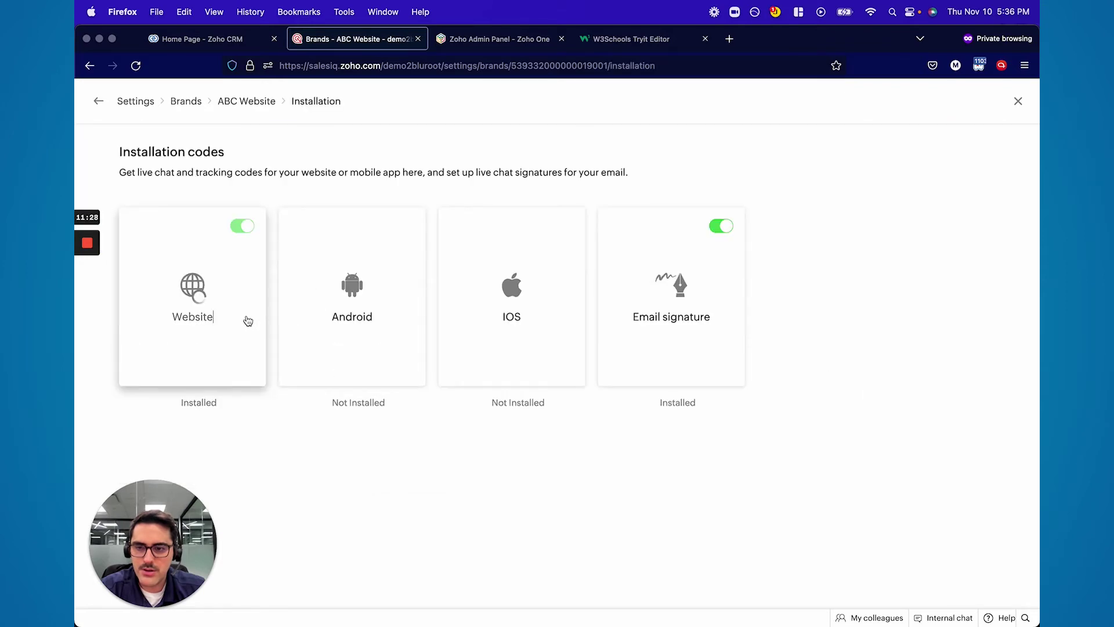
left_click(365, 288)
left_click(618, 40)
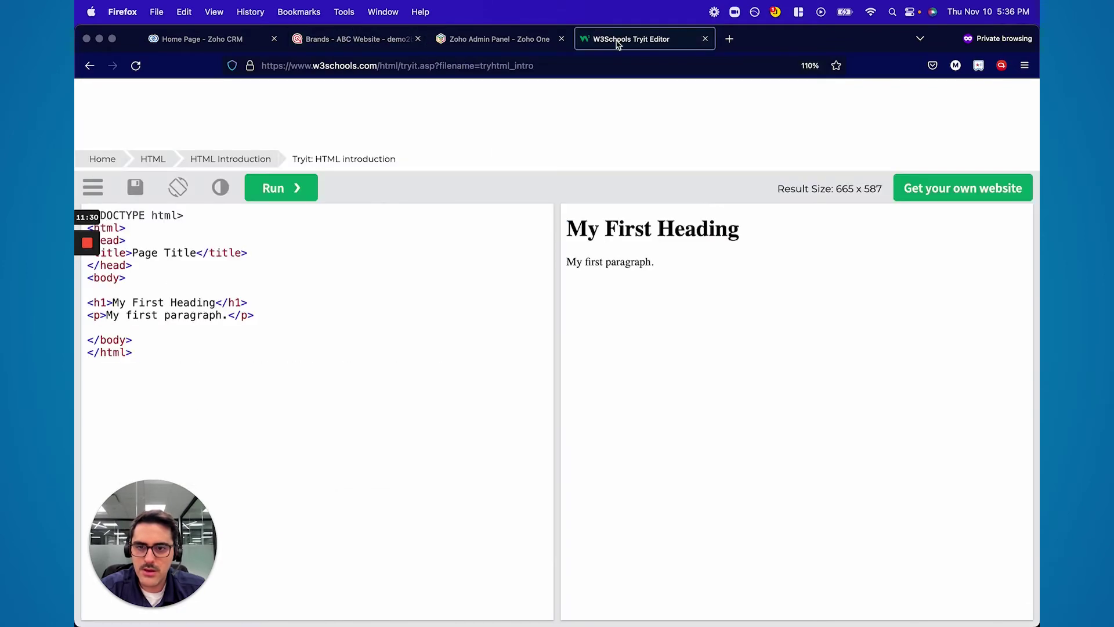
Replace the Tryit sample HTML with the pasted SalesIQ chat script and run it
key("super+a")
key("BackSpace")
key("super+v")
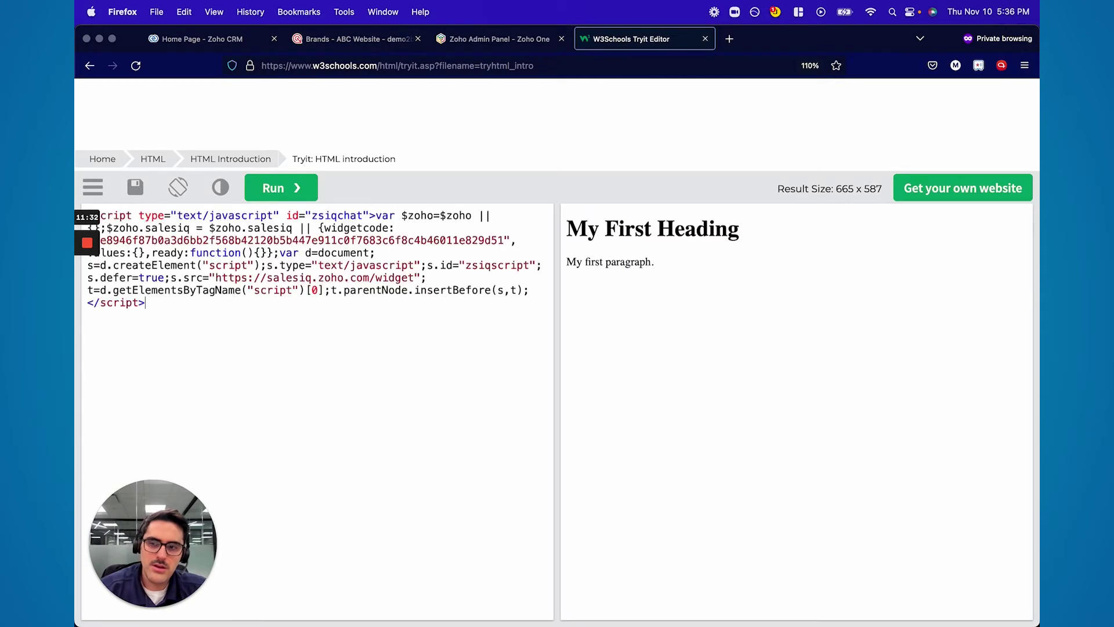
left_click(277, 187)
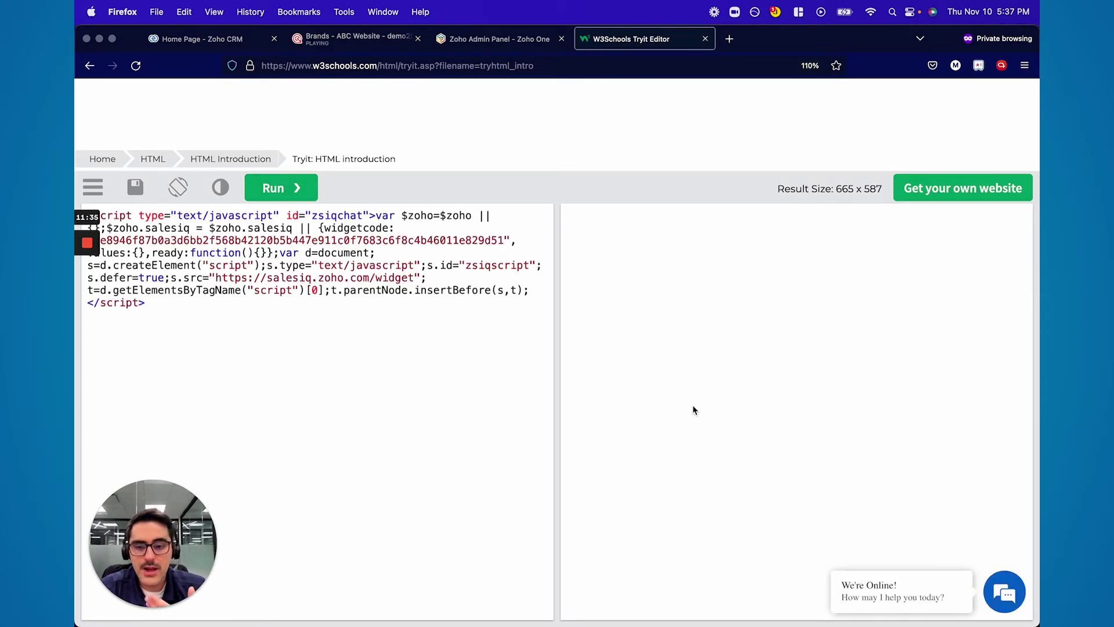
Start a conversation in the chat widget and send 'Help me'
left_click(1004, 592)
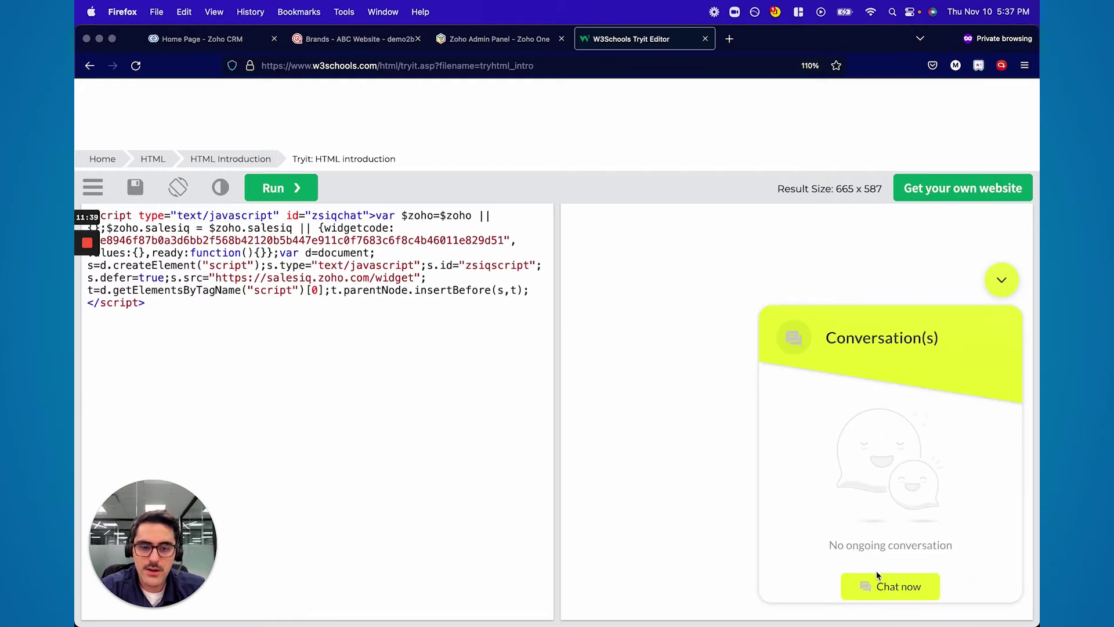
left_click(877, 581)
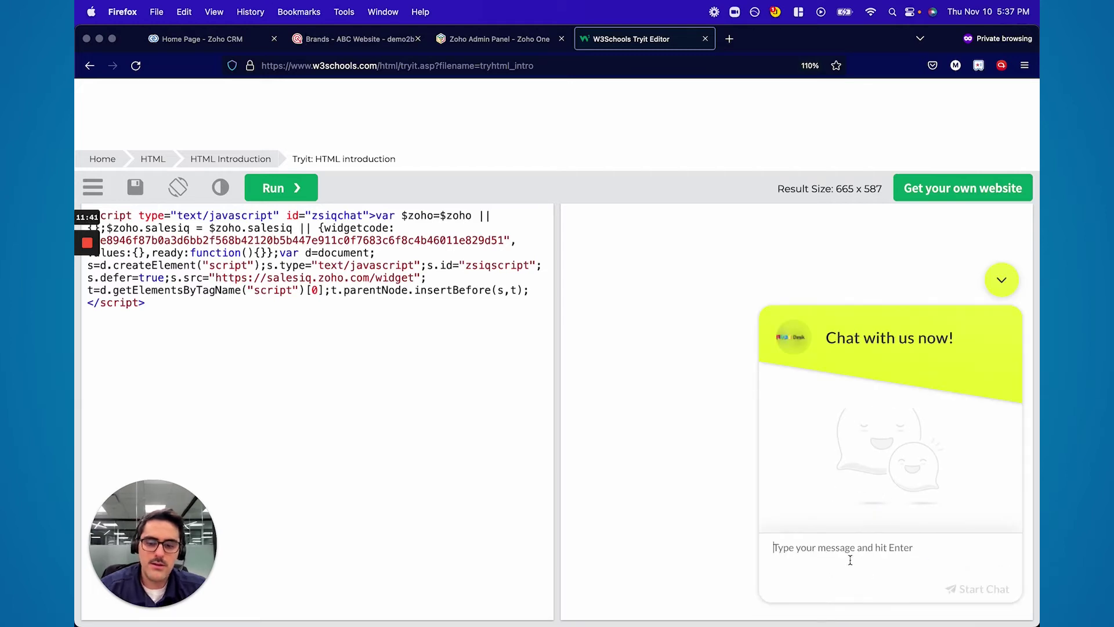
type("Help me")
key("Return")
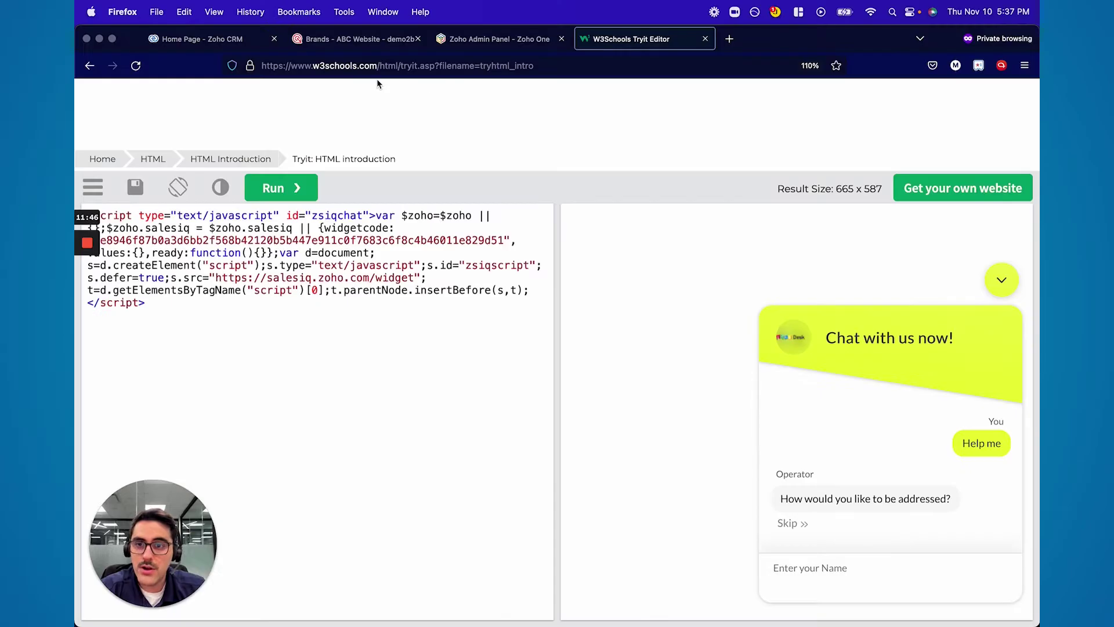
Bring up the ABC Website brand's Flow Controls in SalesIQ
left_click(349, 40)
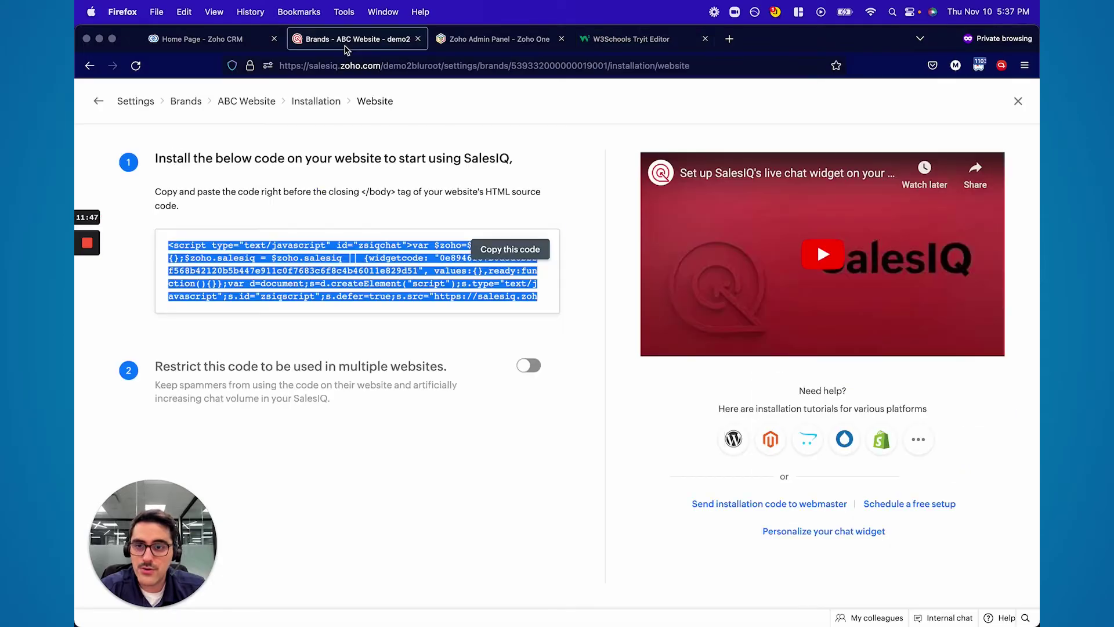
left_click(289, 104)
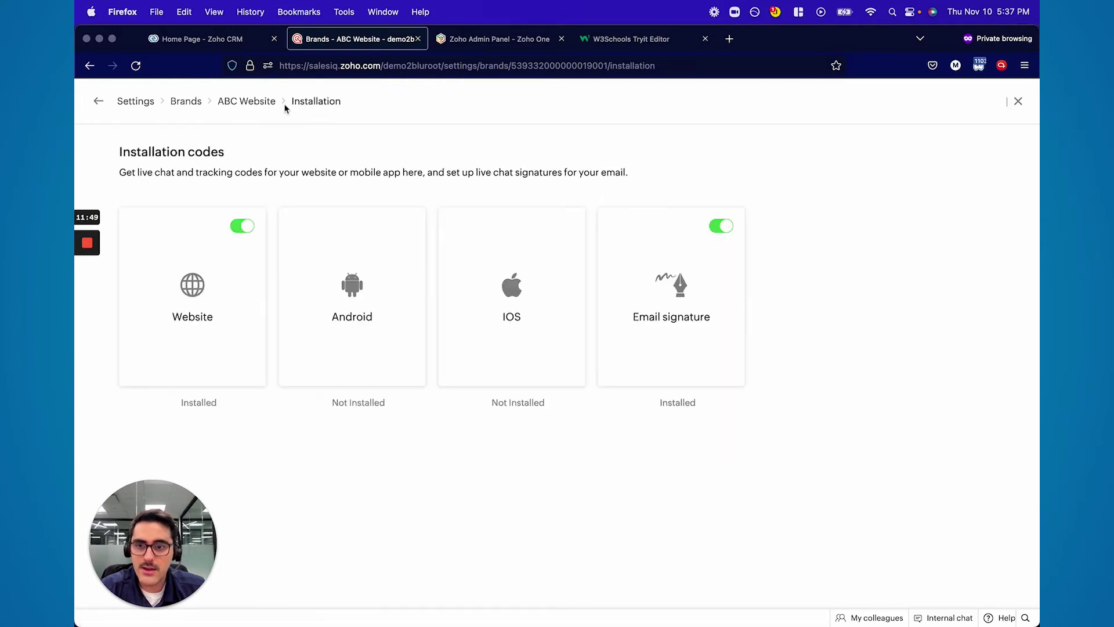
left_click(235, 103)
left_click(522, 374)
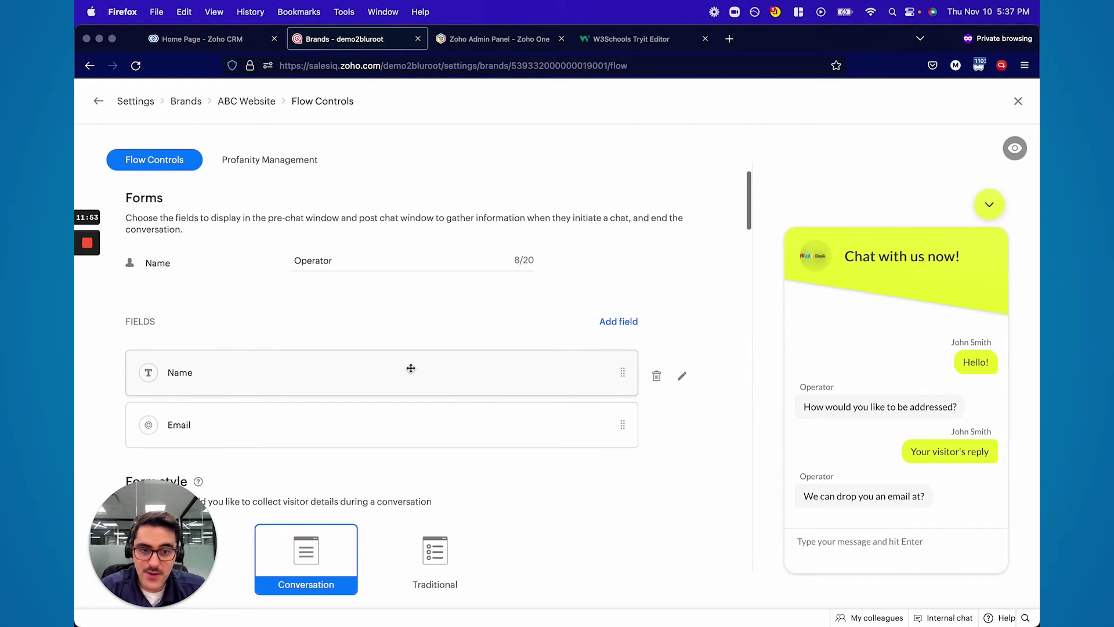
Answer the test chat's prompts with the visitor's name and email
left_click(620, 45)
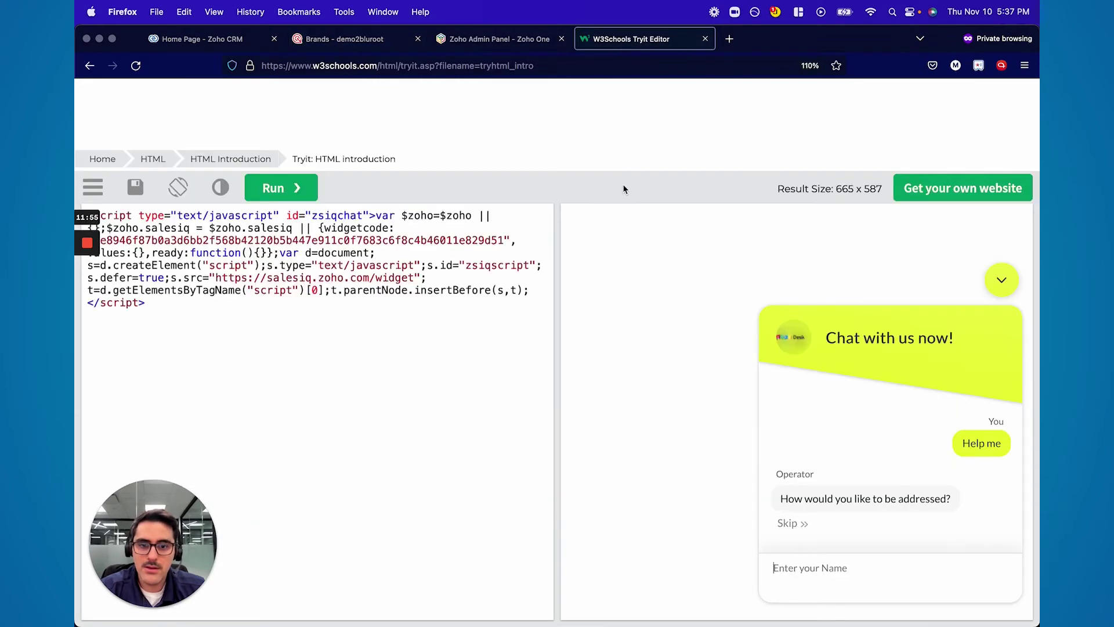
type("Massimo")
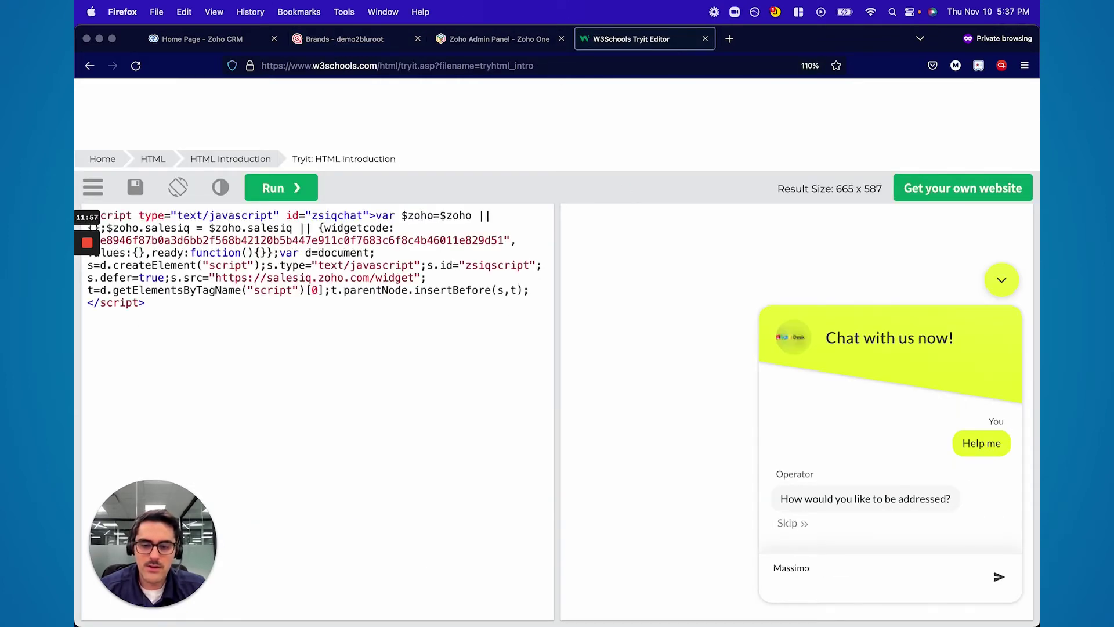
key("Return")
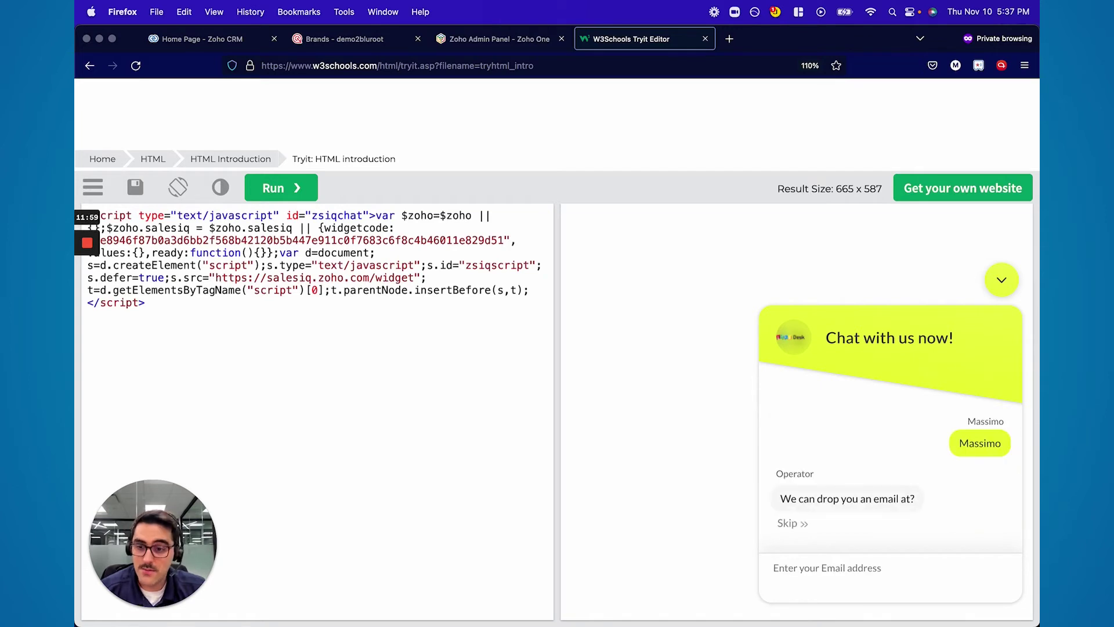
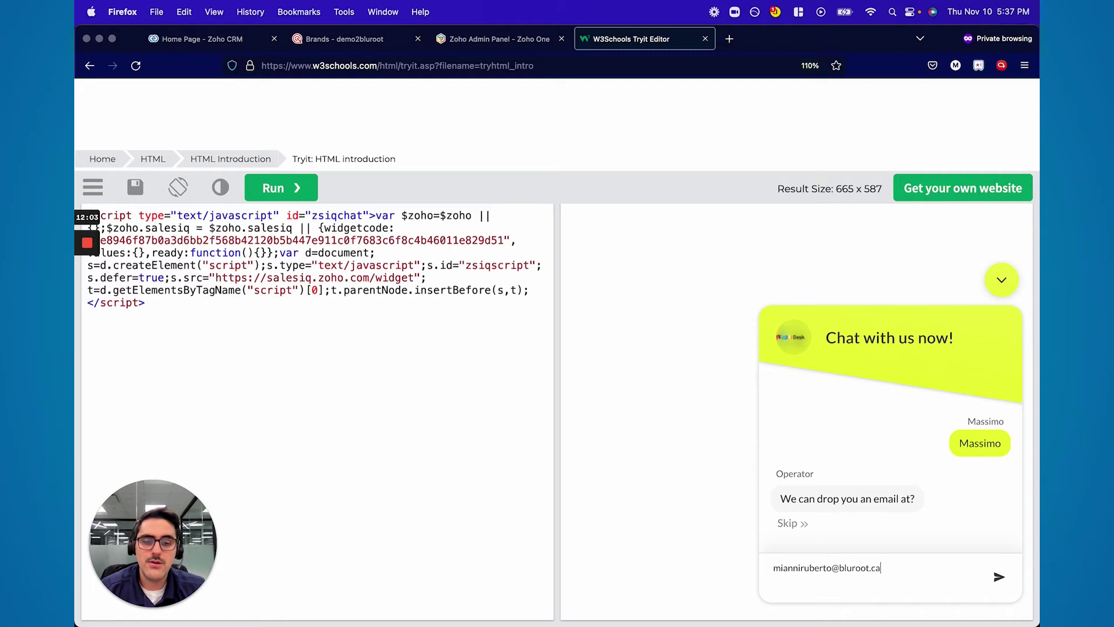
key("Return")
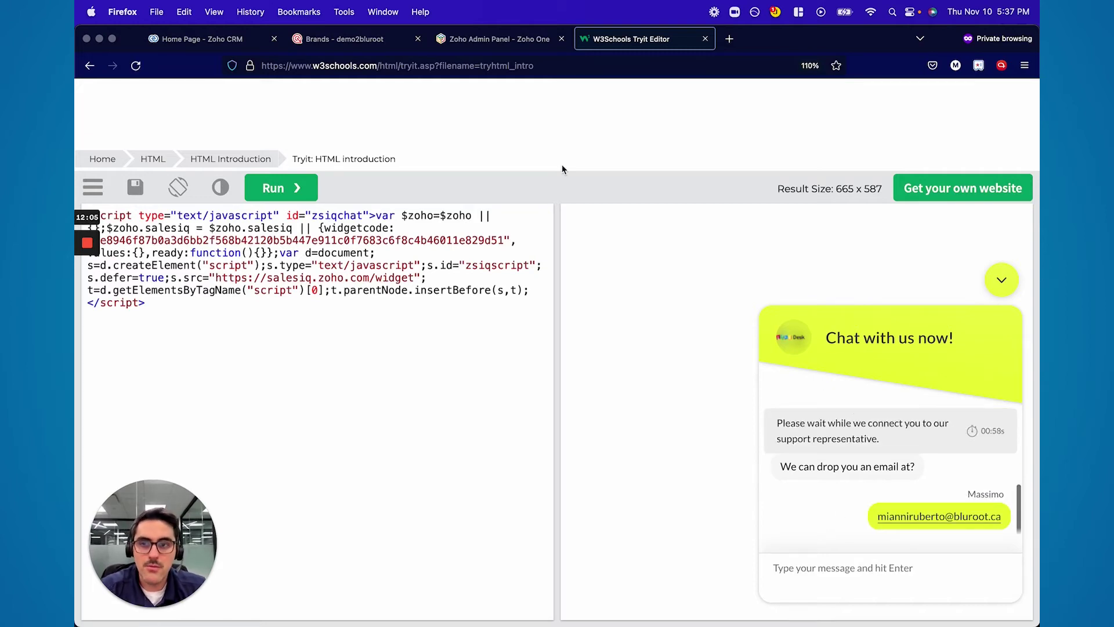
left_click(353, 41)
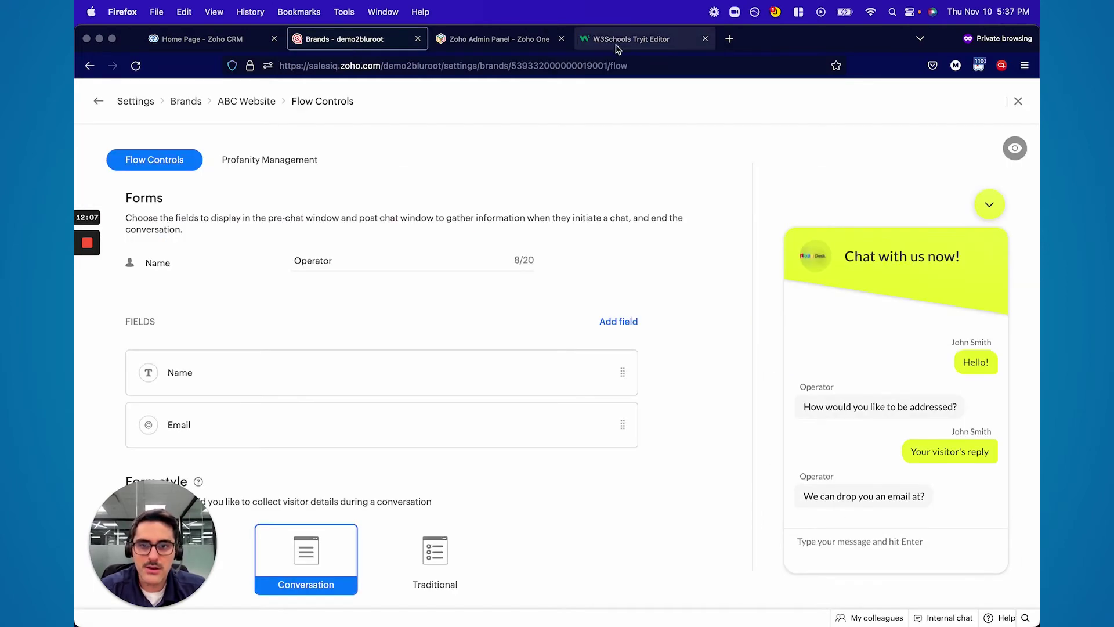
Close the Tryit Editor tab and reopen the ABC Website brand's Flow Controls
left_click(619, 46)
left_click(705, 39)
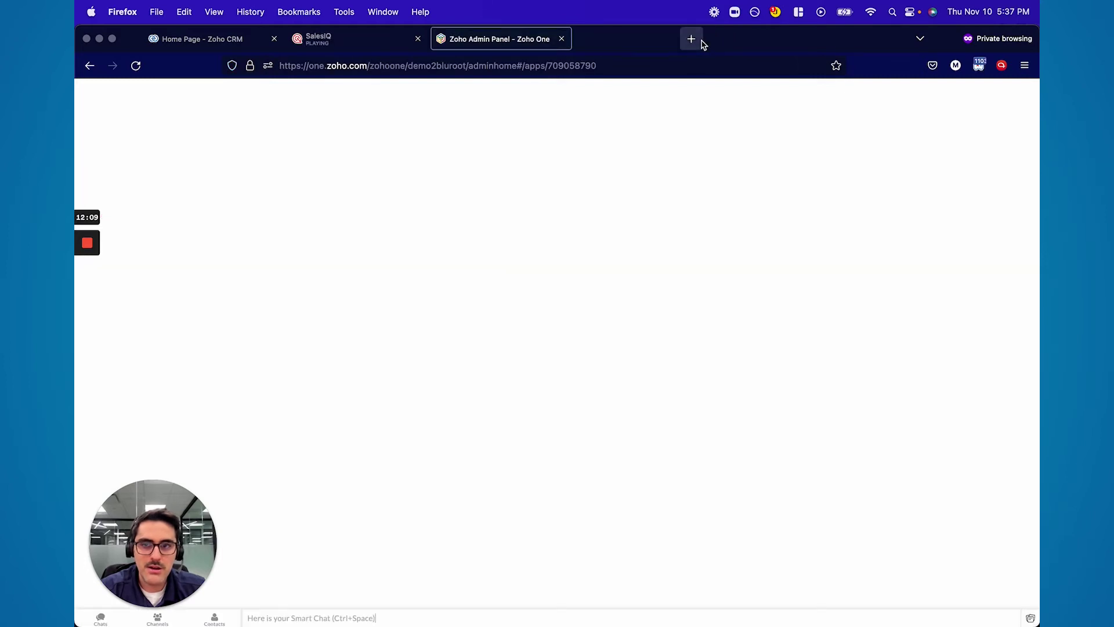
left_click(360, 39)
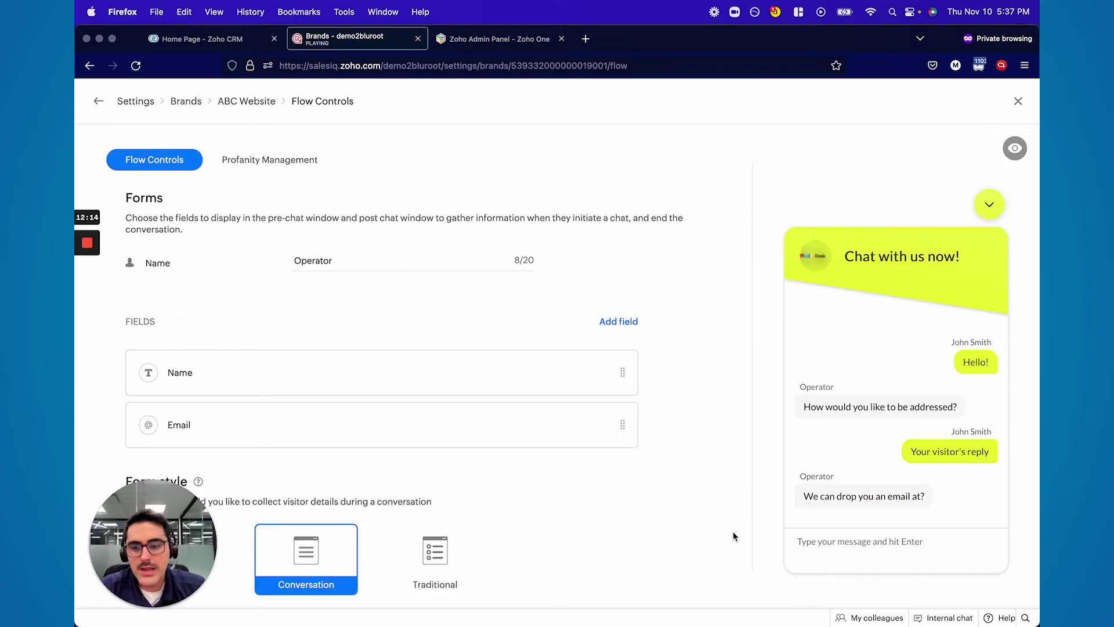
scroll(547, 435, "down", 3)
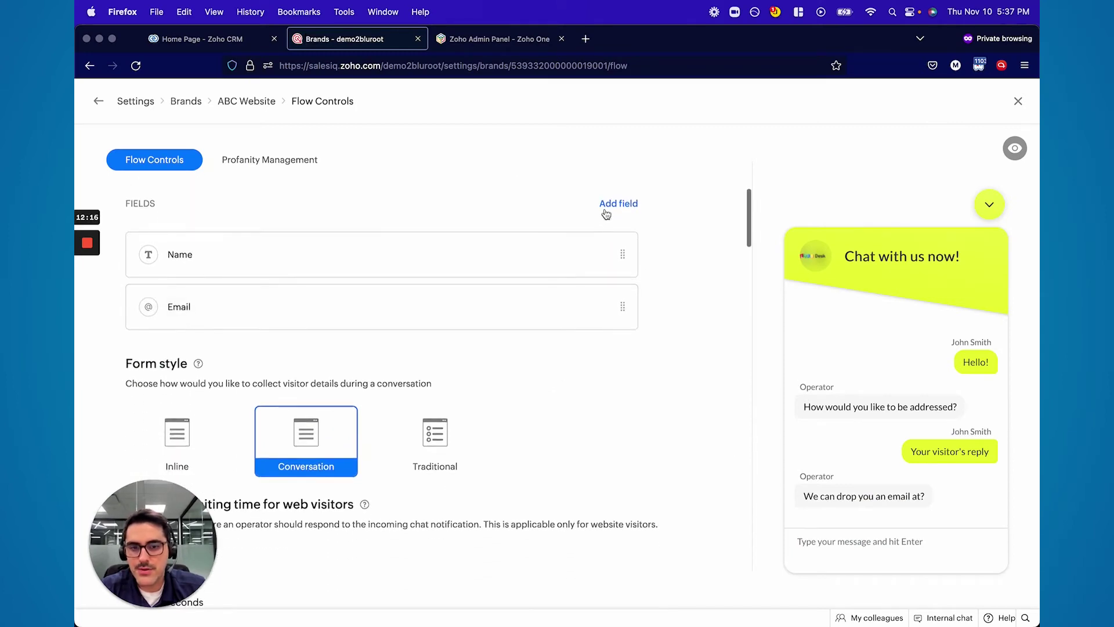
left_click(610, 205)
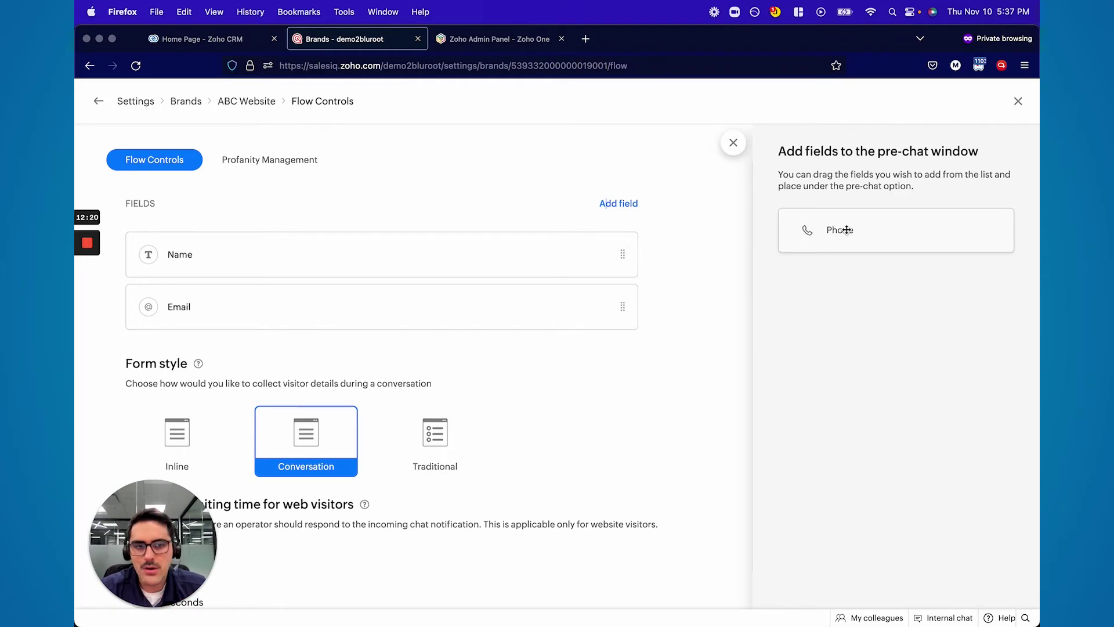
left_click(1019, 101)
left_click(355, 231)
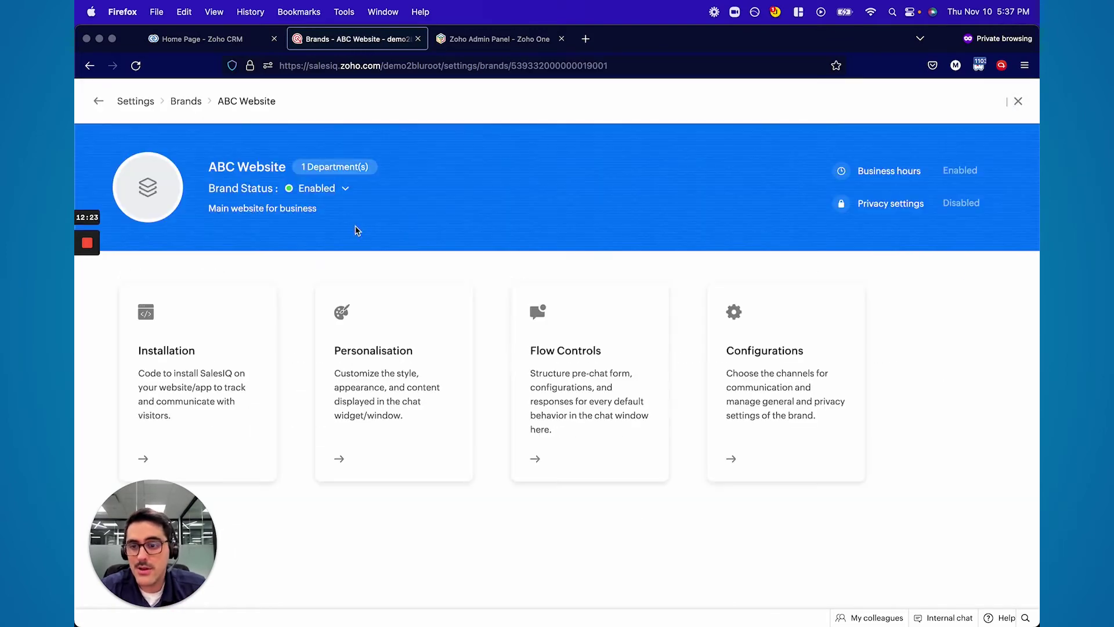
left_click(558, 385)
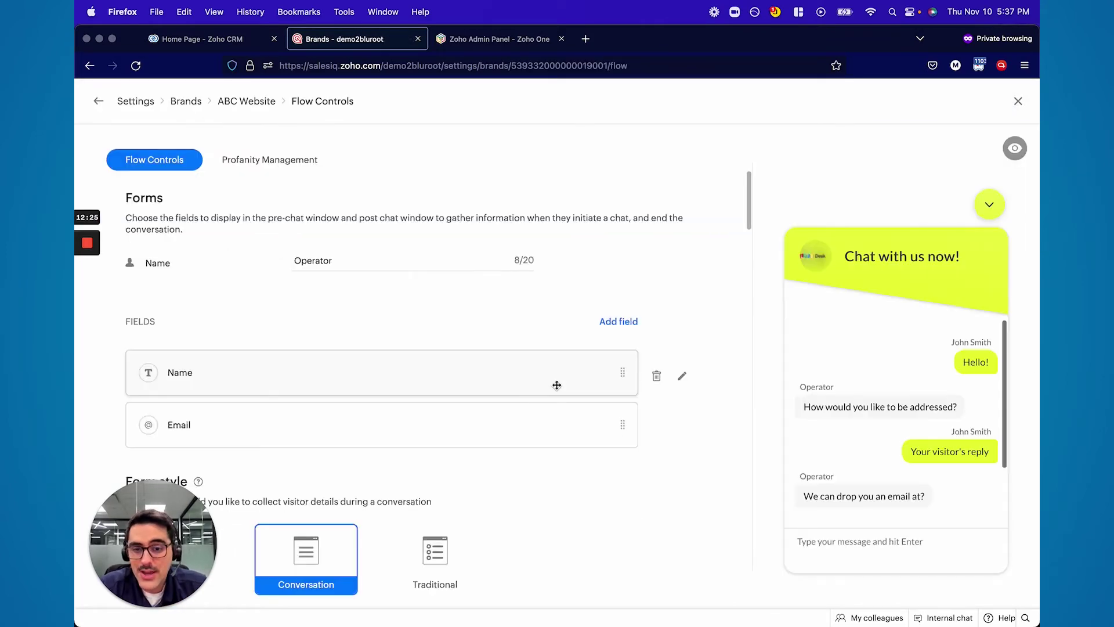
Mark the Name pre-chat field mandatory and save, then mark Email mandatory too
scroll(554, 382, "down", 2)
left_click(683, 318)
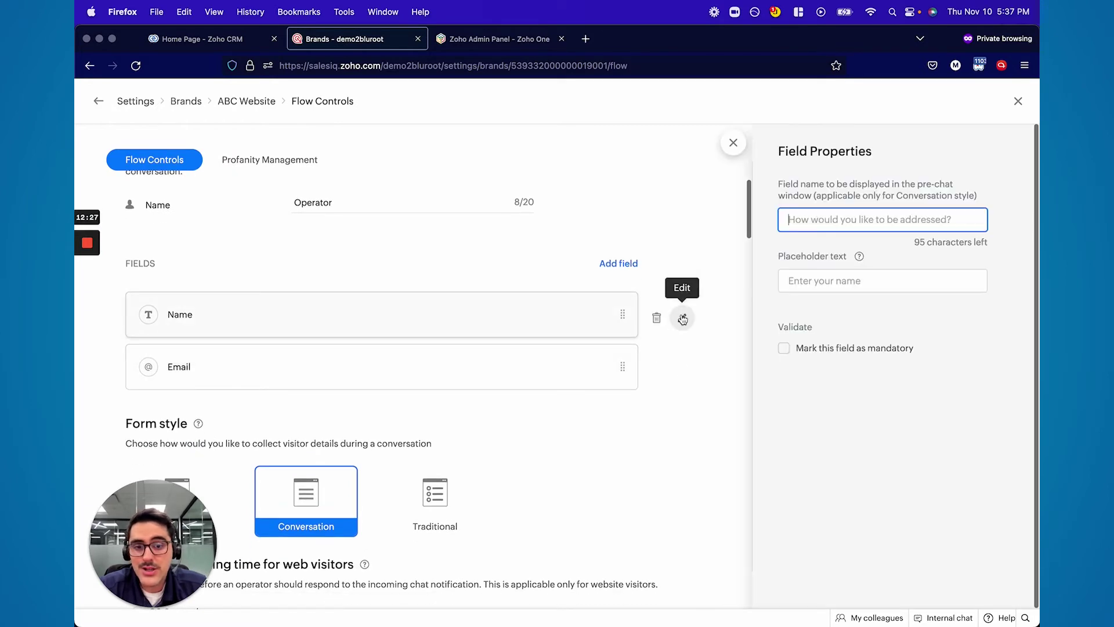
left_click(784, 348)
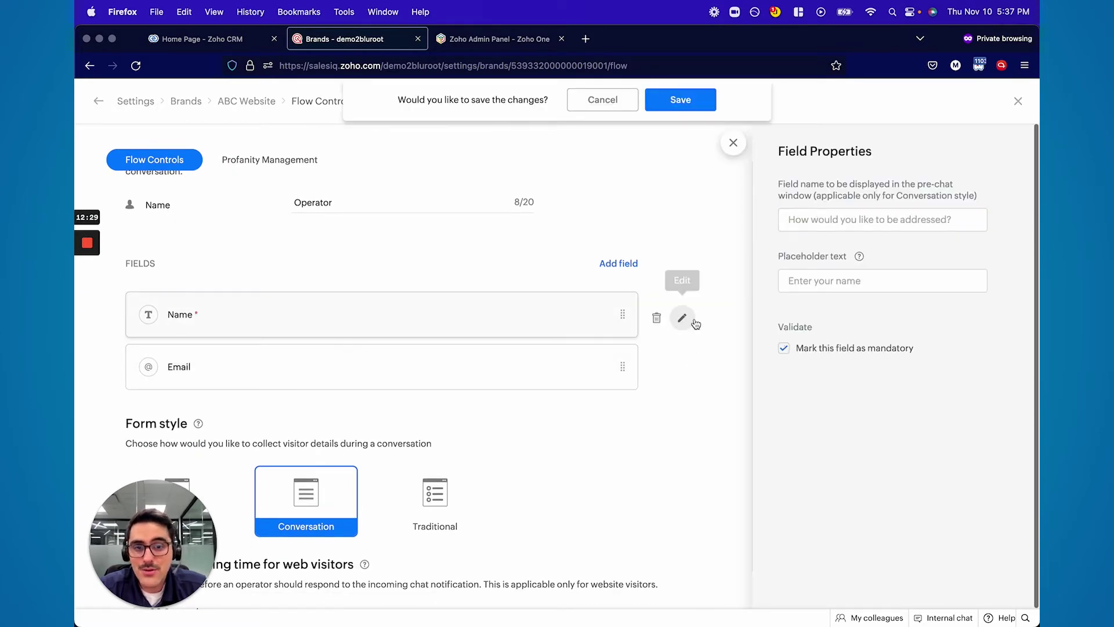
left_click(685, 104)
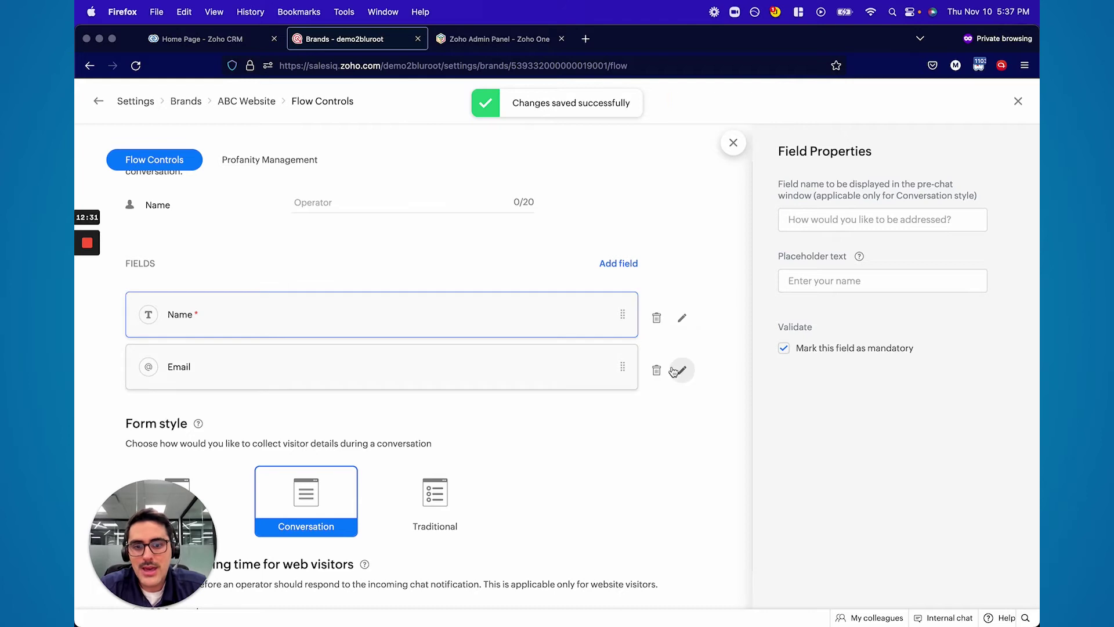
left_click(681, 370)
left_click(784, 349)
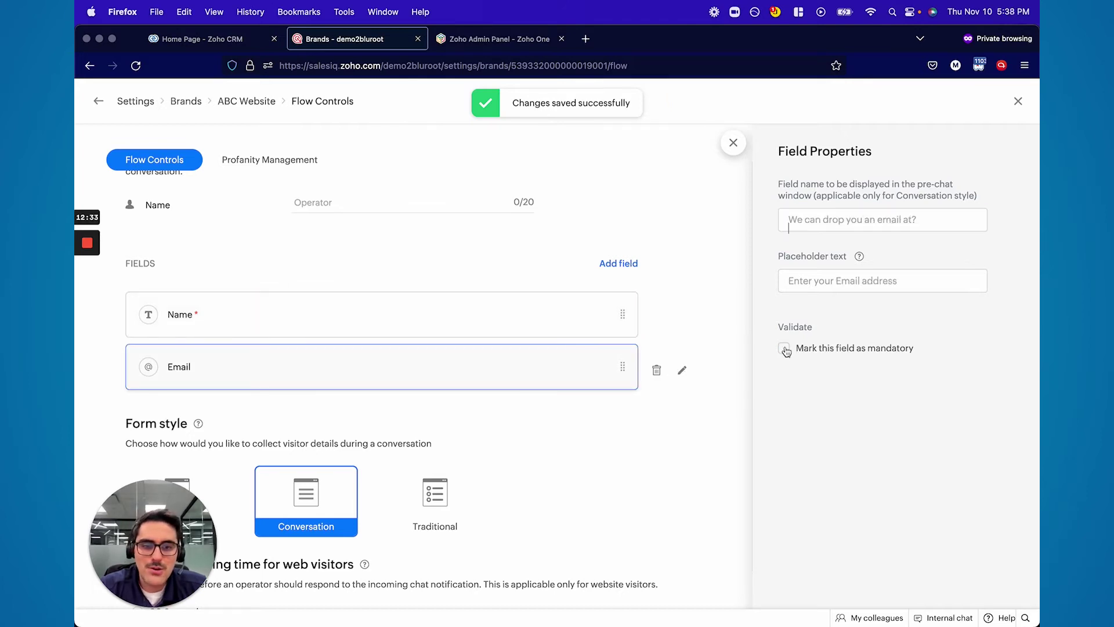
left_click(731, 142)
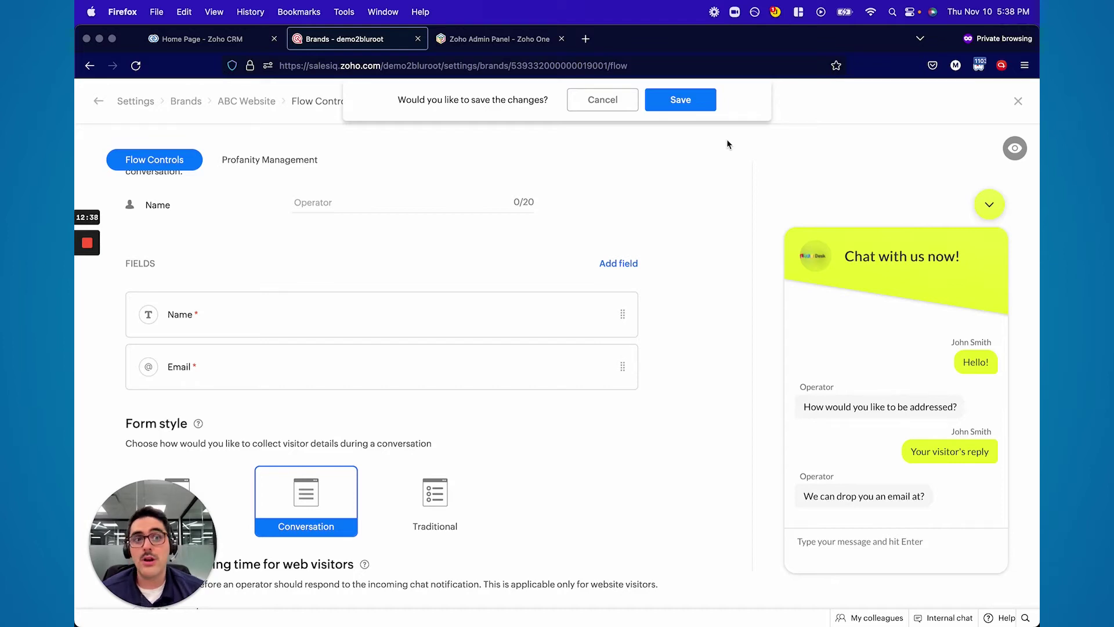
Try the Traditional form style but cancel, keeping the Conversation style
scroll(626, 209, "down", 5)
left_click(435, 244)
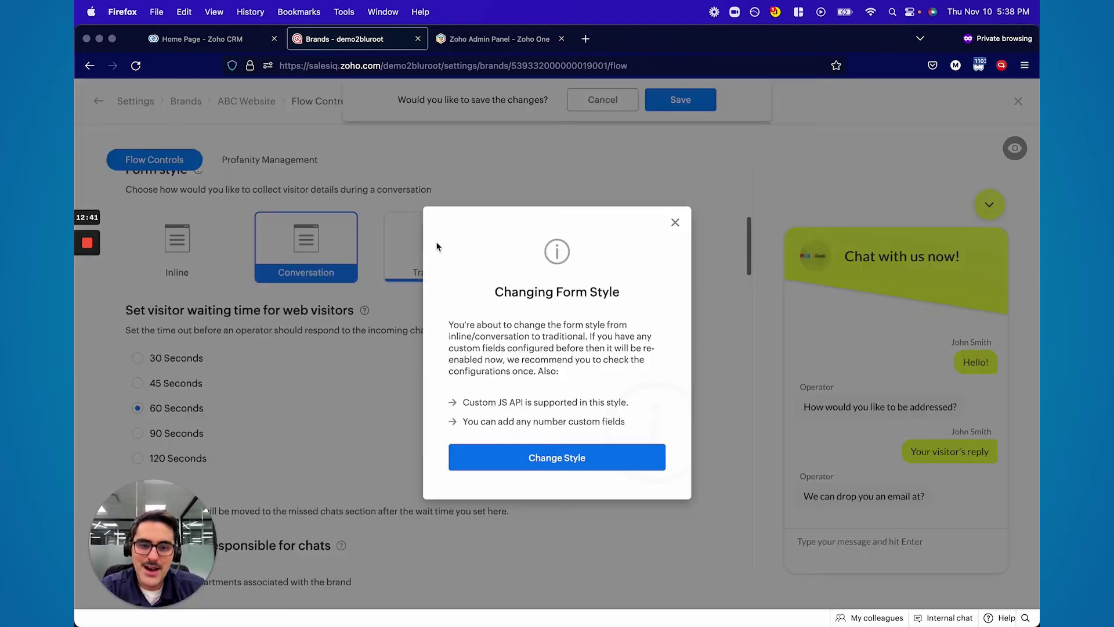
left_click(675, 222)
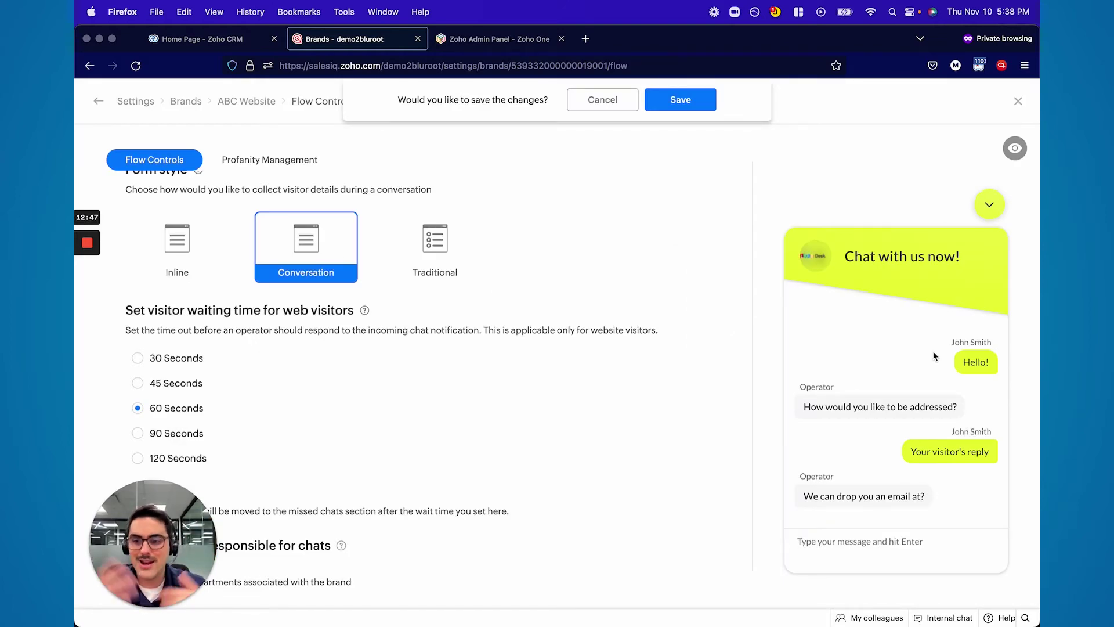
Scroll through the Flow Controls chat response messages
scroll(407, 348, "down", 1)
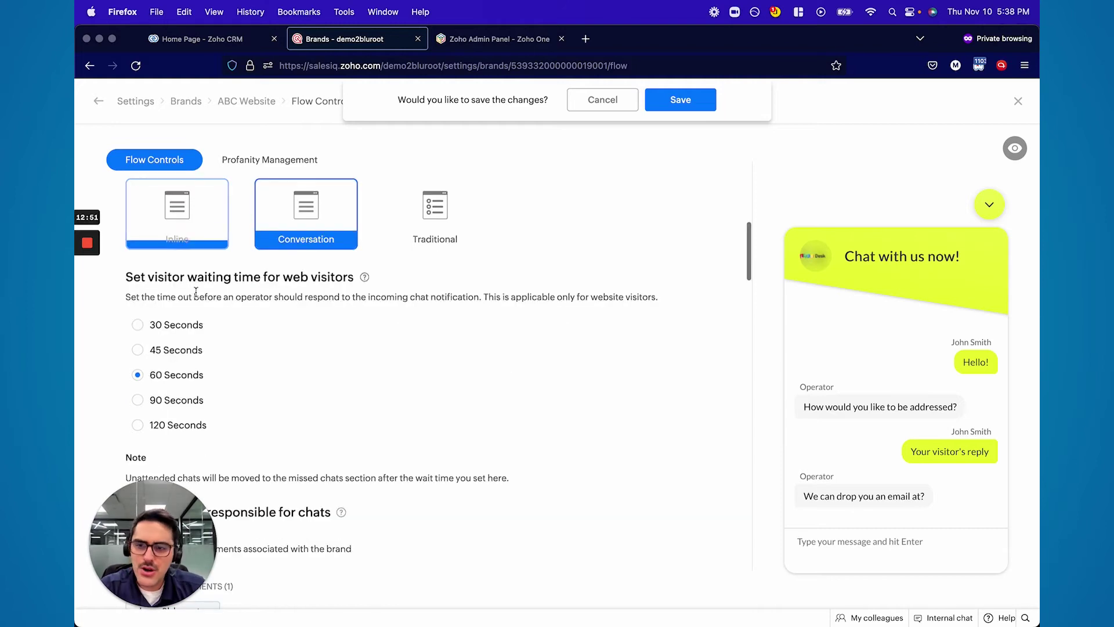
scroll(251, 302, "down", 2)
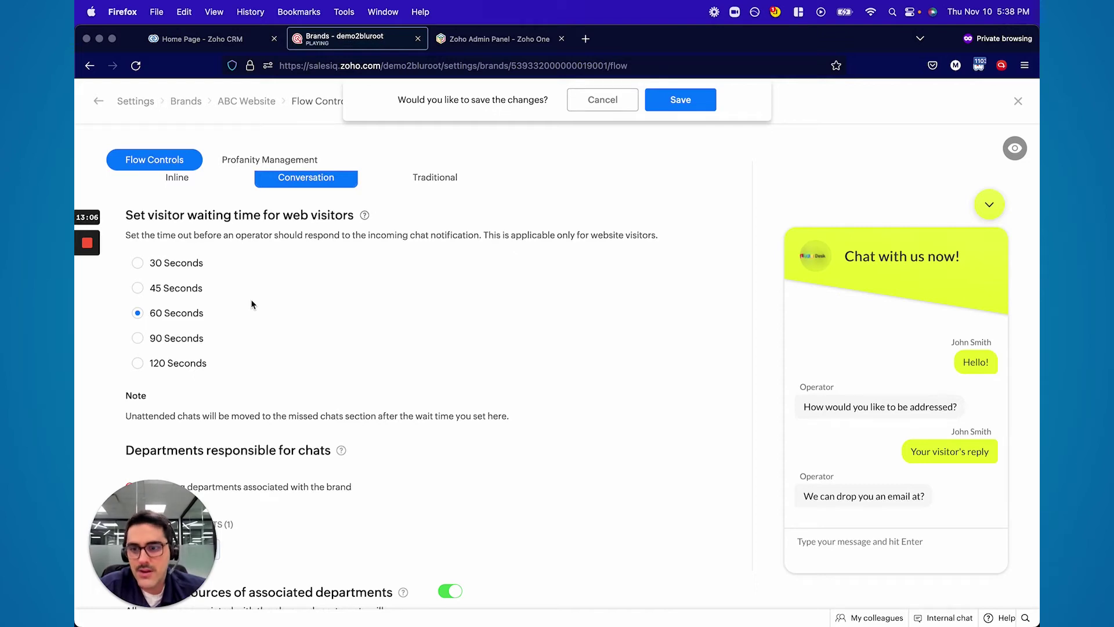
scroll(252, 302, "down", 10)
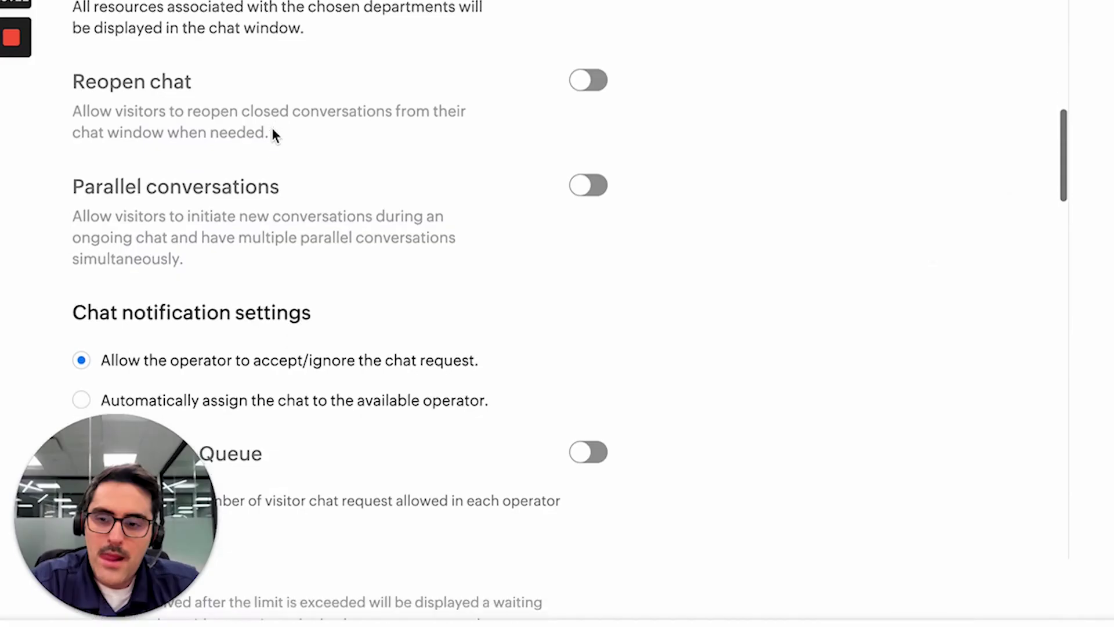
scroll(273, 133, "down", 9)
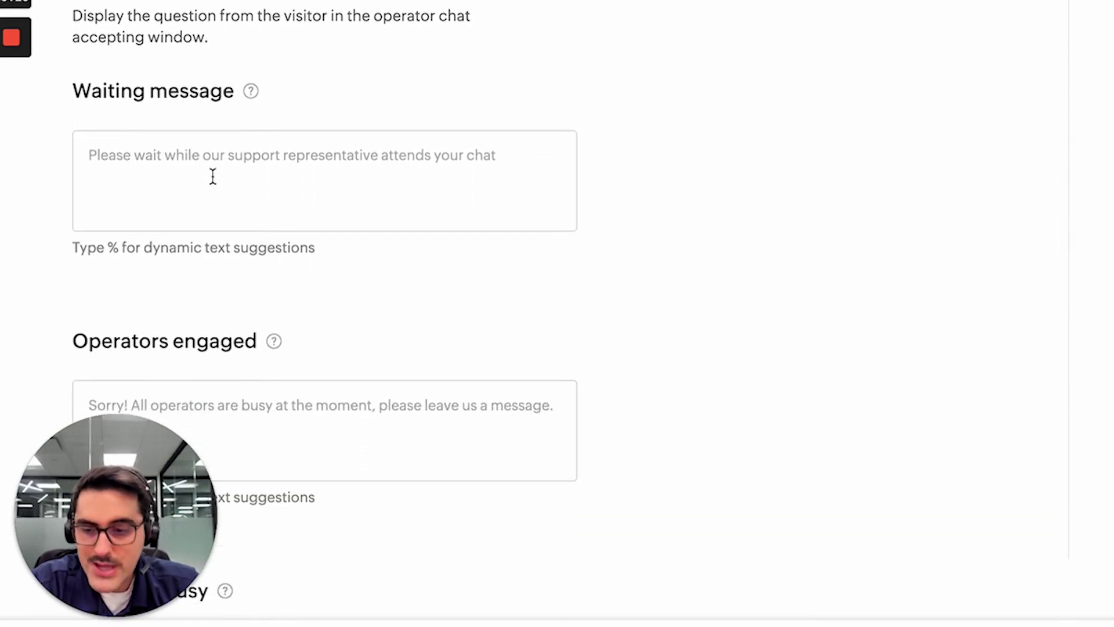
scroll(214, 168, "down", 1)
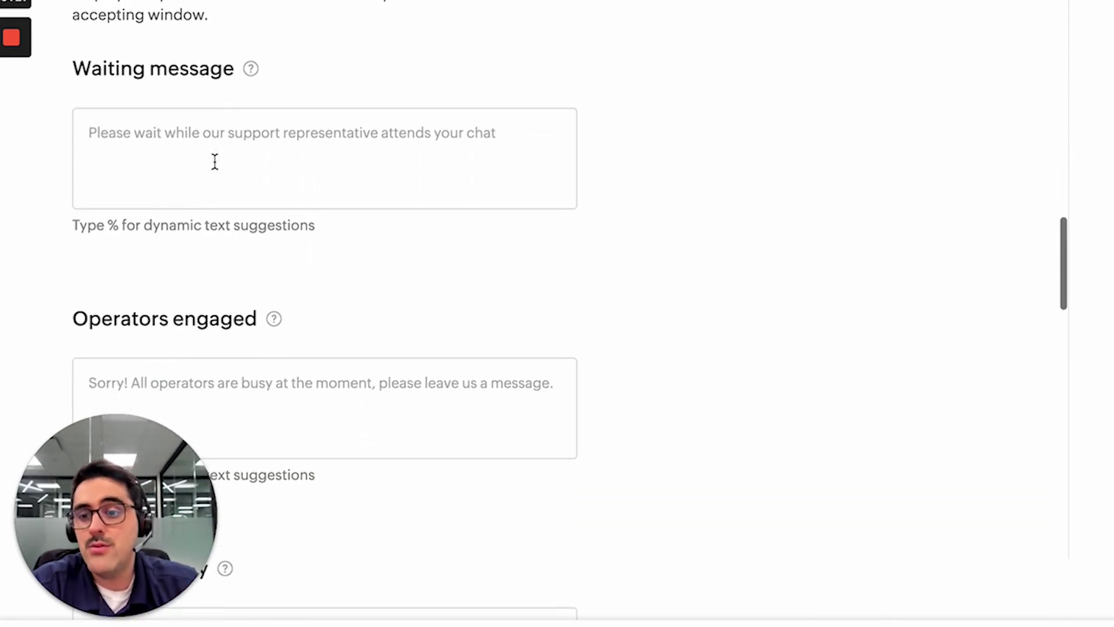
scroll(215, 161, "down", 3)
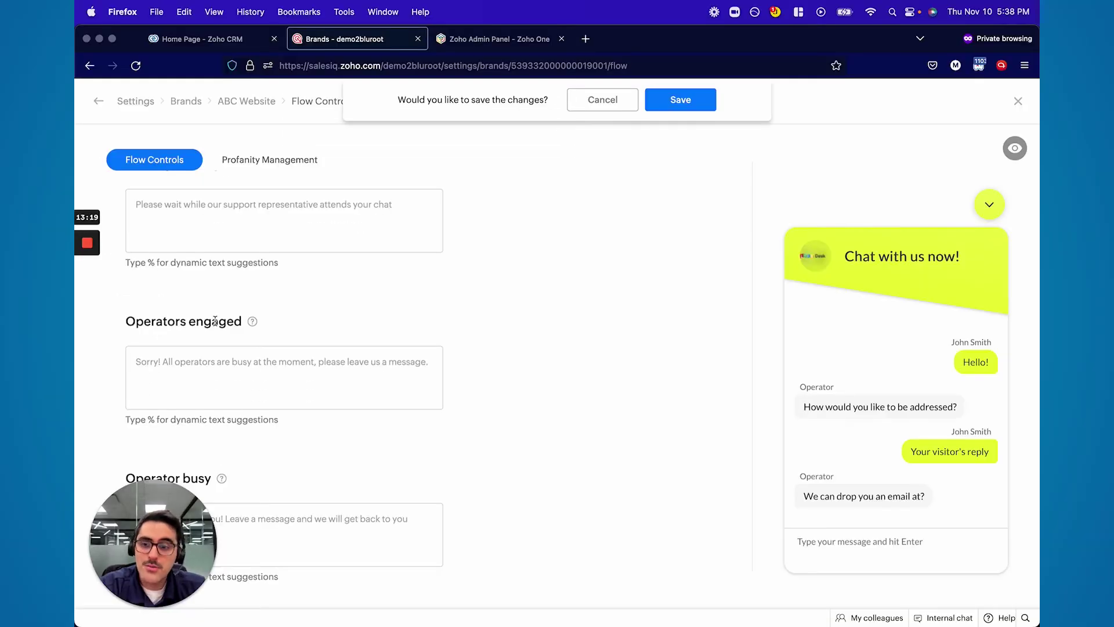
scroll(215, 320, "down", 3)
scroll(158, 384, "down", 4)
scroll(189, 401, "down", 11)
scroll(189, 401, "down", 5)
scroll(189, 400, "up", 7)
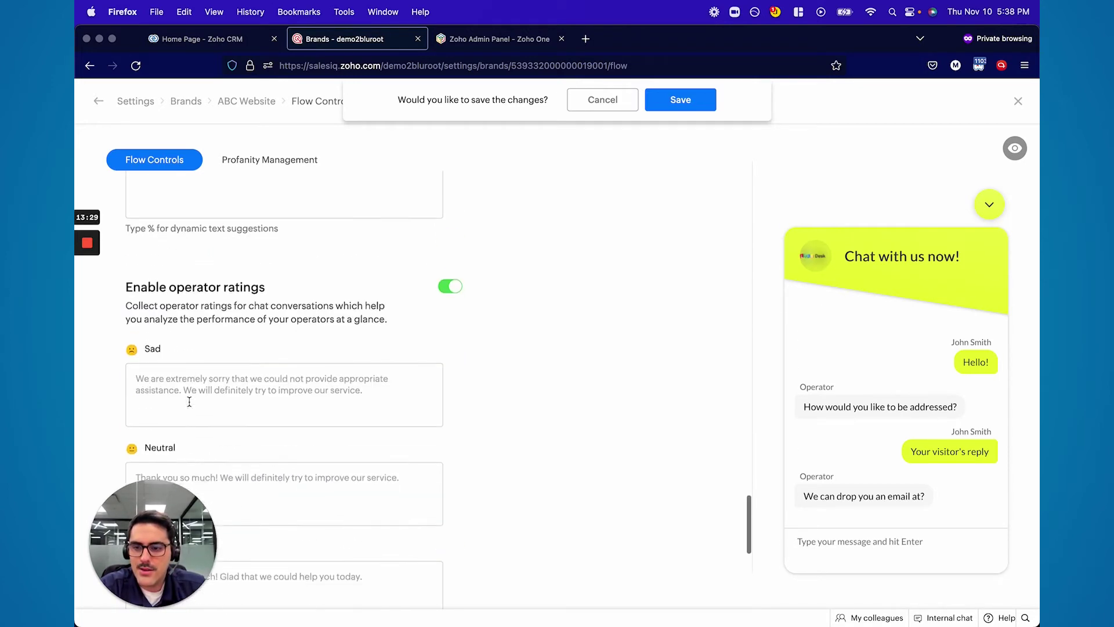
scroll(189, 401, "down", 1)
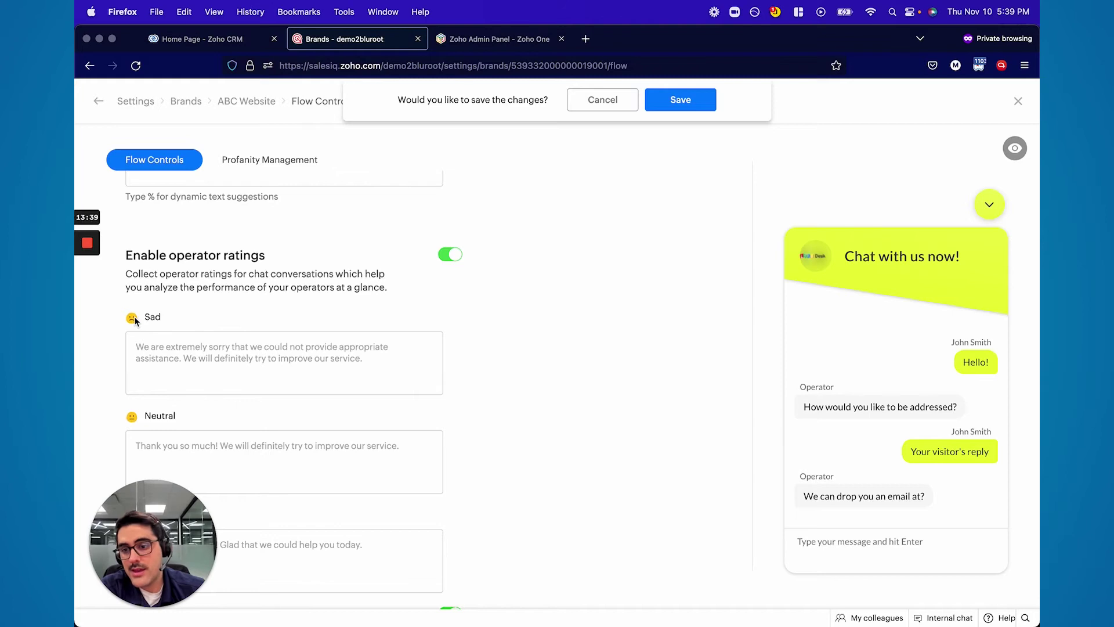
scroll(151, 363, "down", 5)
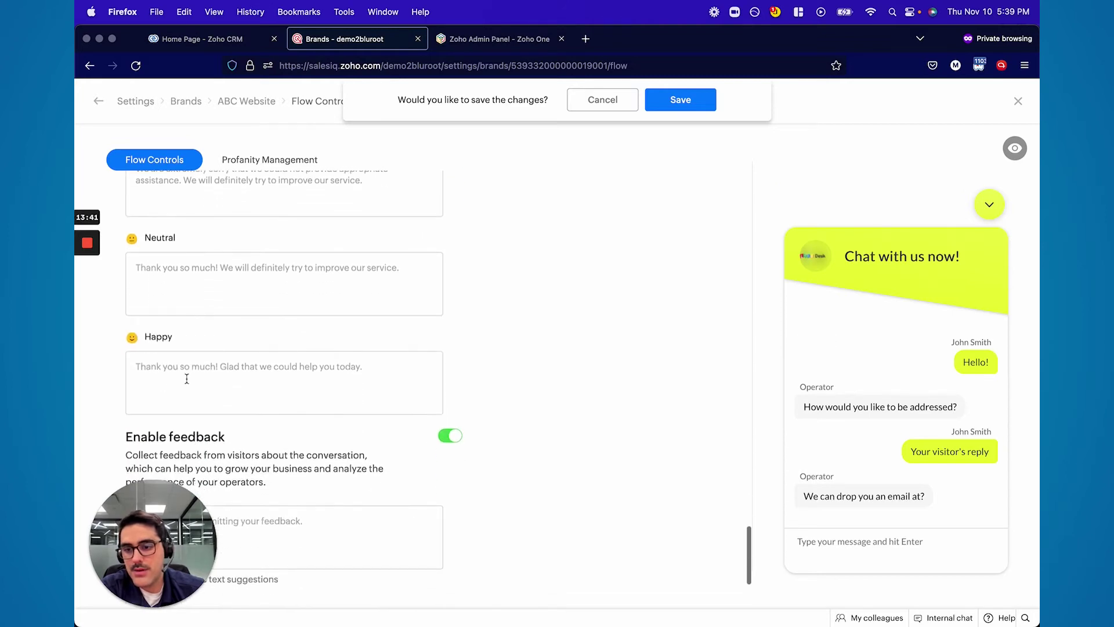
scroll(243, 351, "up", 3)
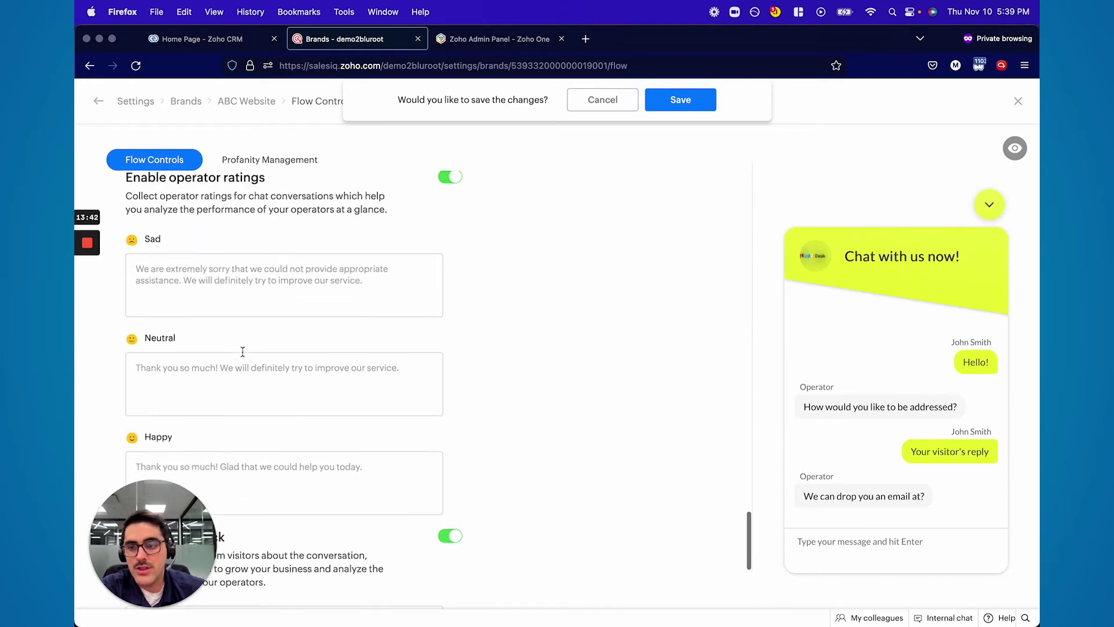
Preview the Neutral, Happy, Greetings, Thank you and offline response messages
left_click(136, 372)
left_click(352, 311)
key("Tab")
key("Tab")
scroll(314, 323, "up", 1)
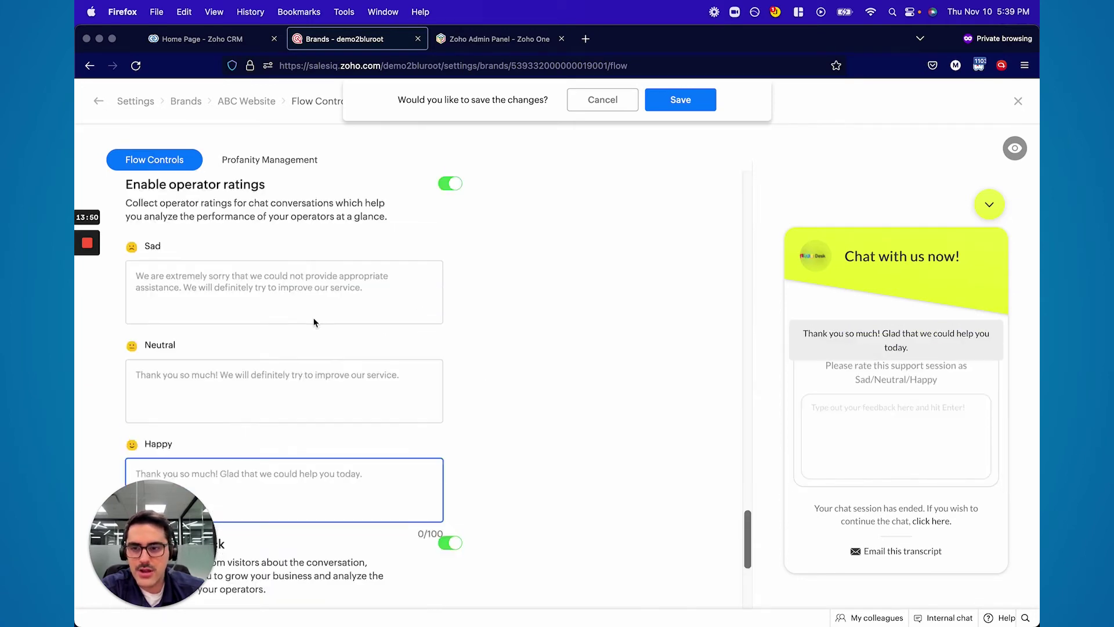
scroll(314, 322, "up", 9)
left_click(274, 428)
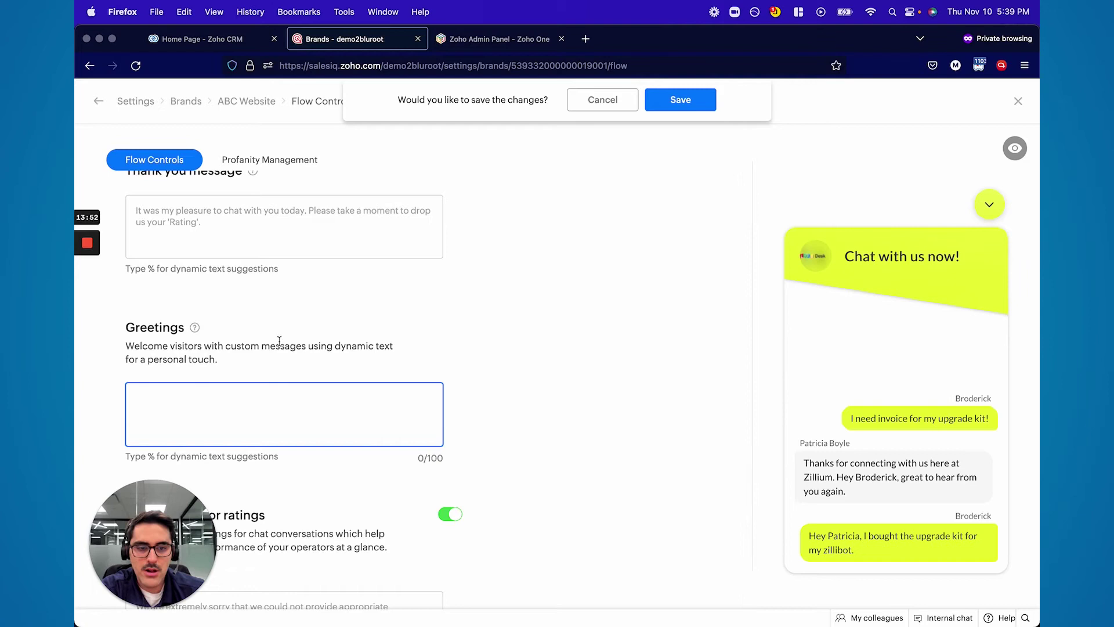
key("shift+Tab")
scroll(324, 362, "down", 10)
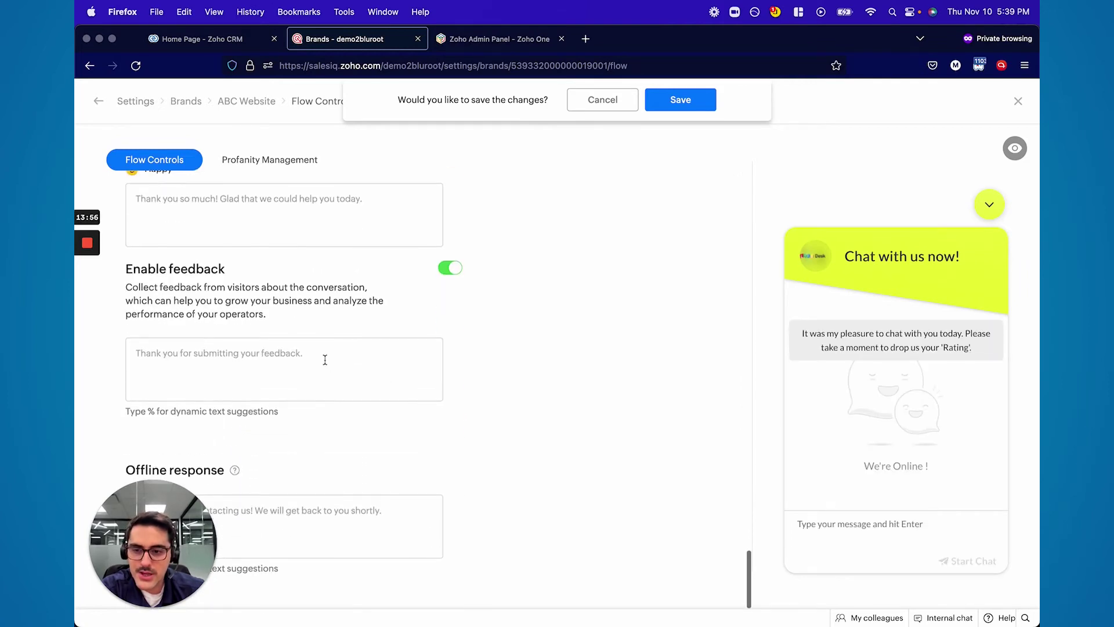
left_click(323, 525)
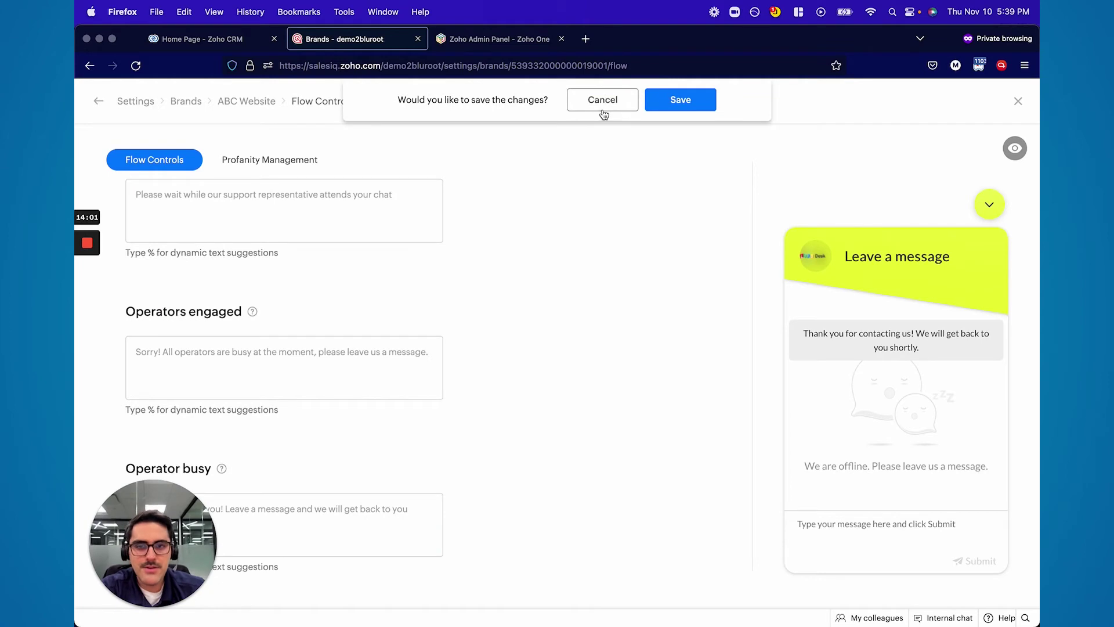
Check Profanity Management, leaving content moderation disabled, and return to the ABC Website overview
left_click(602, 107)
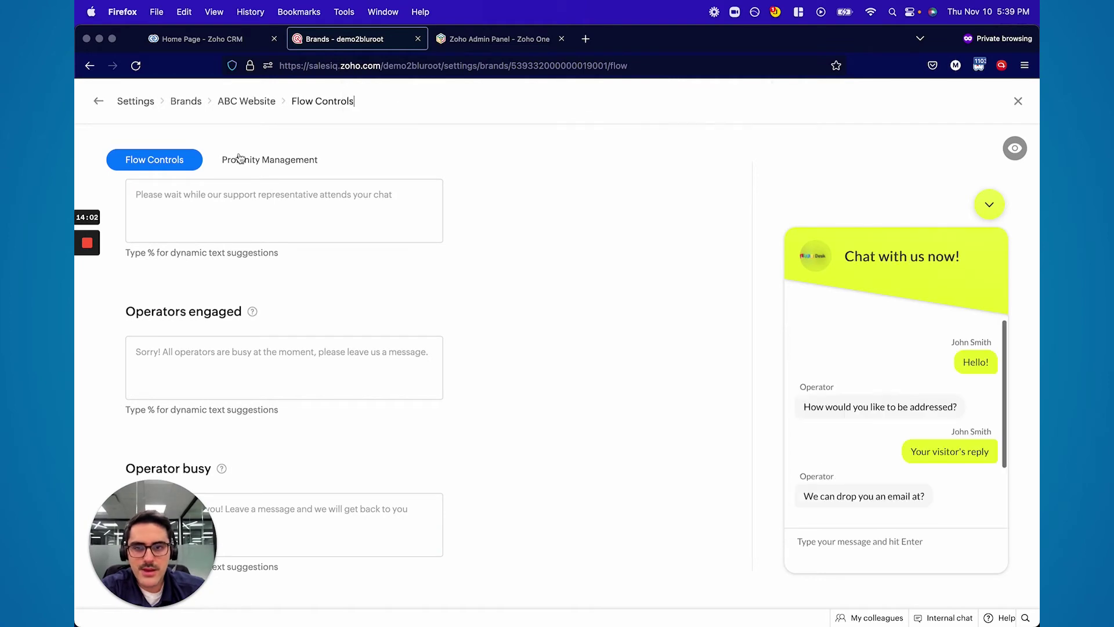
left_click(244, 160)
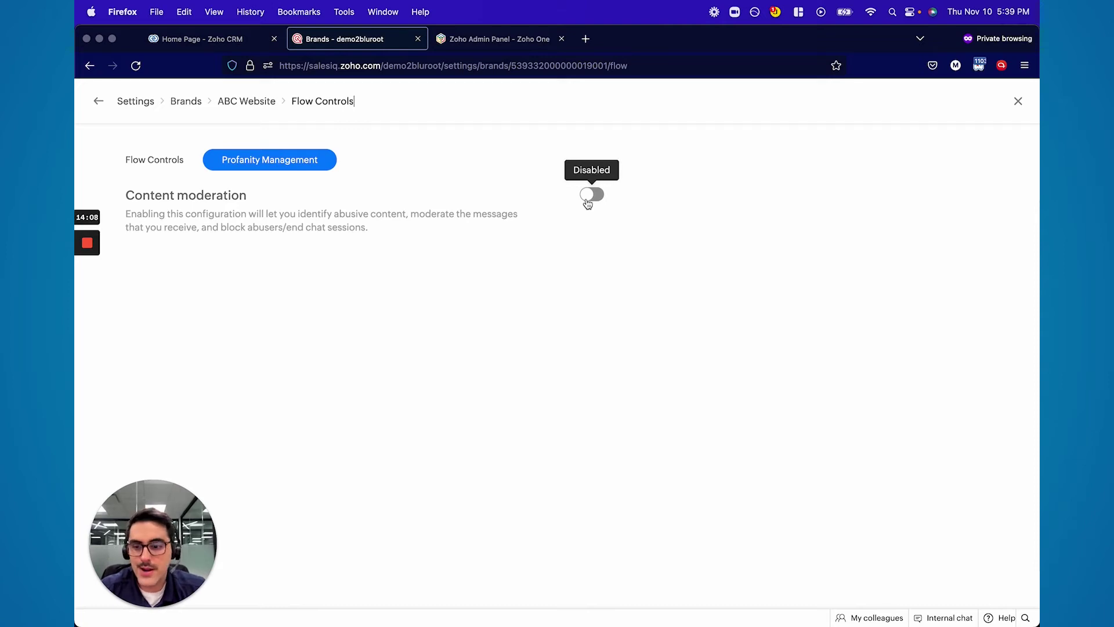
left_click(243, 105)
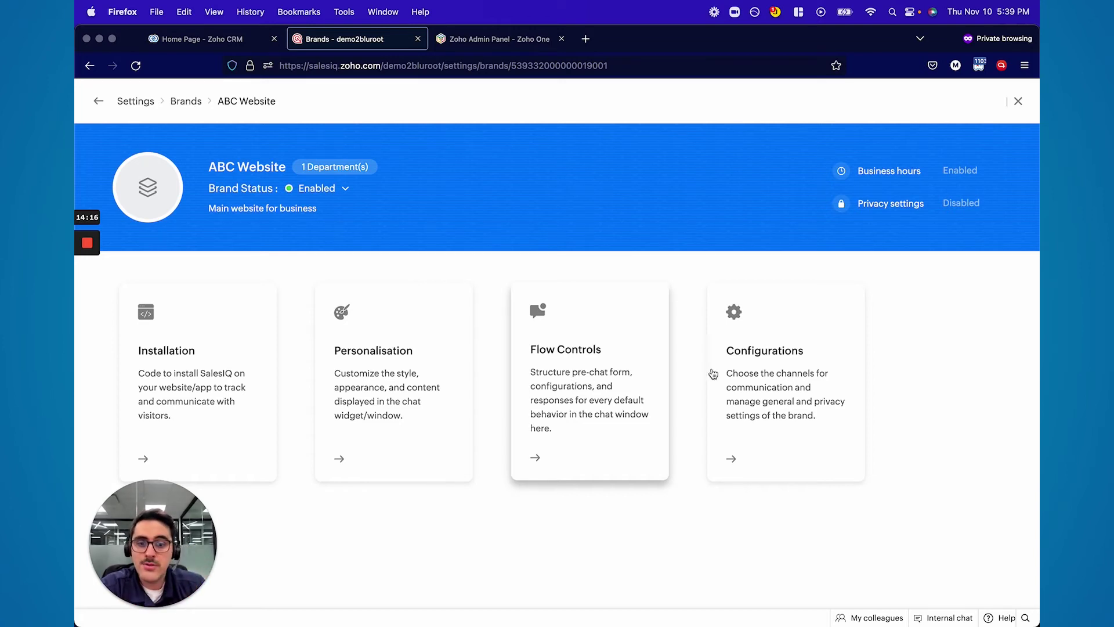
left_click(754, 370)
Review General configurations, then view Channels: Website live chat, audio call, visitor tracking, screen share on
scroll(403, 304, "down", 5)
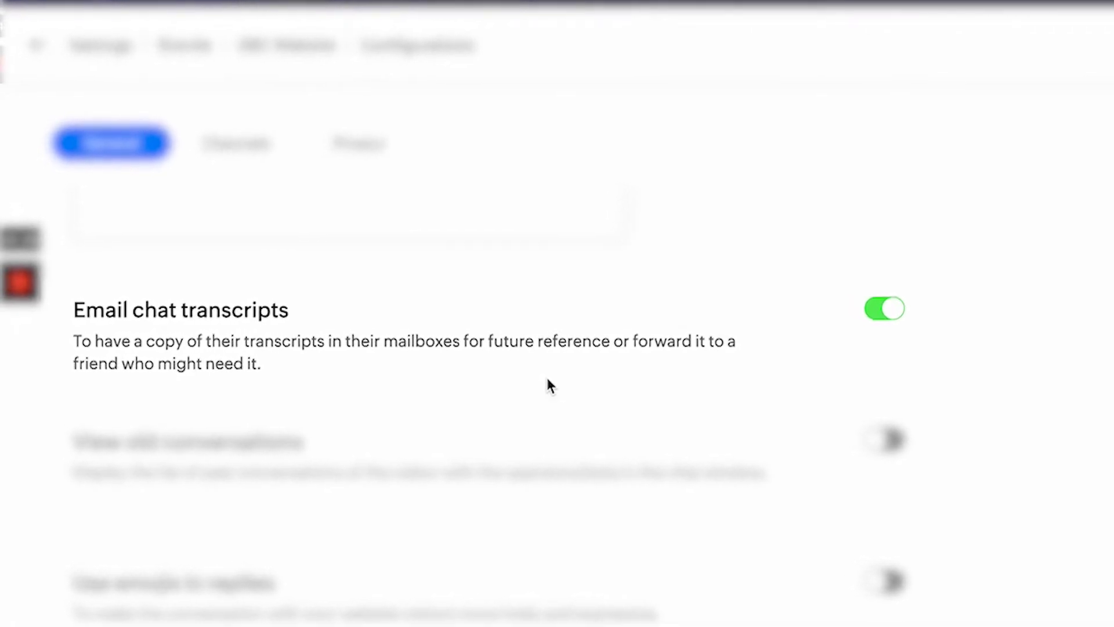
scroll(545, 387, "down", 5)
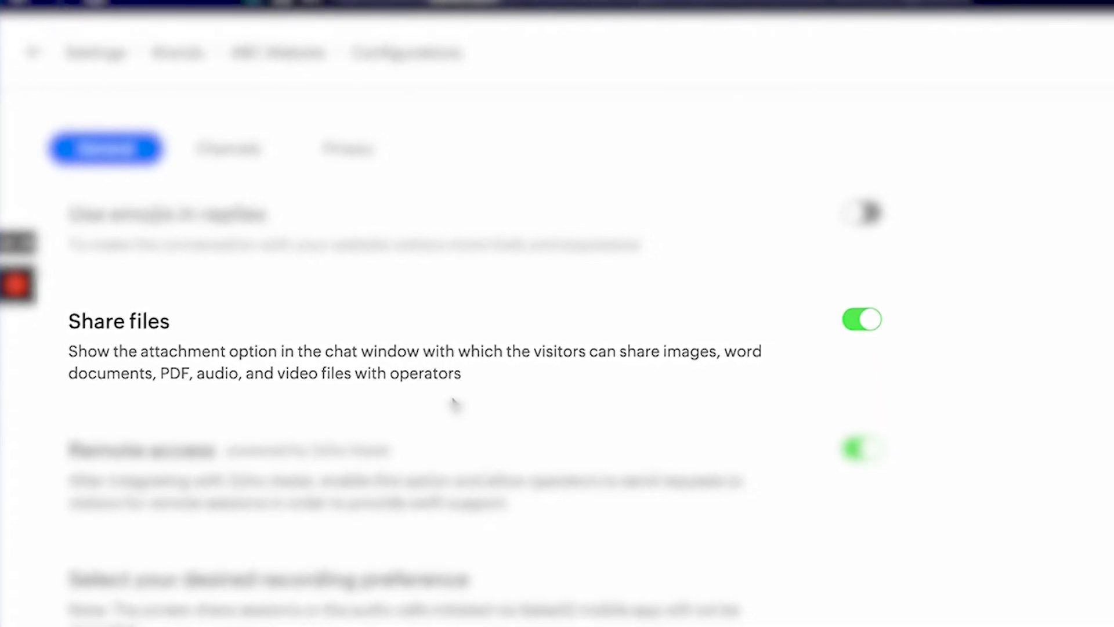
scroll(184, 302, "down", 2)
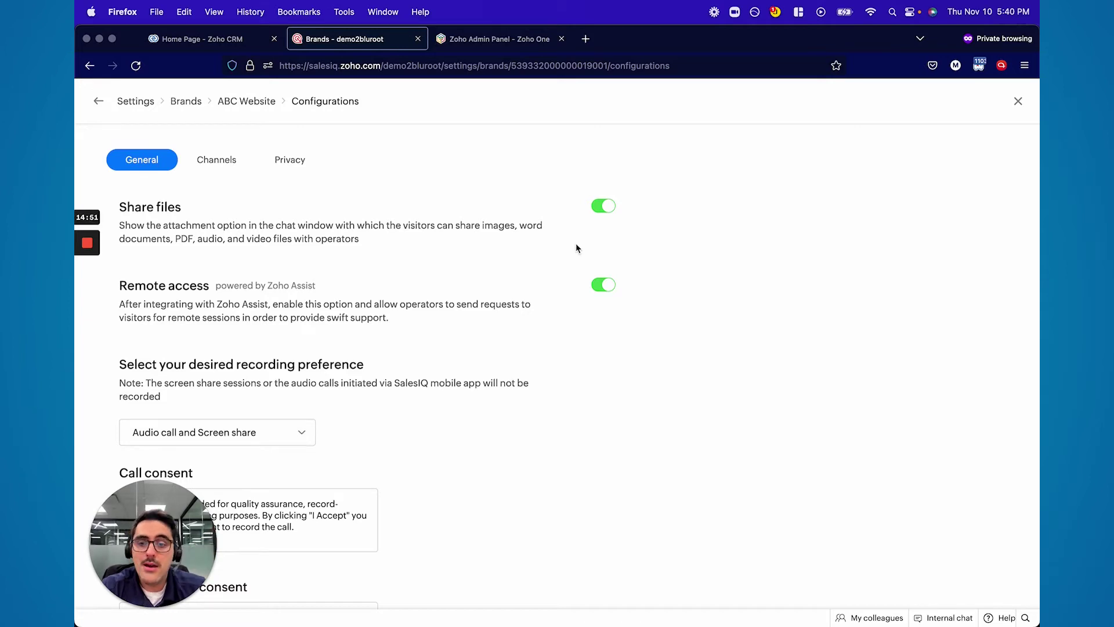
scroll(556, 328, "down", 2)
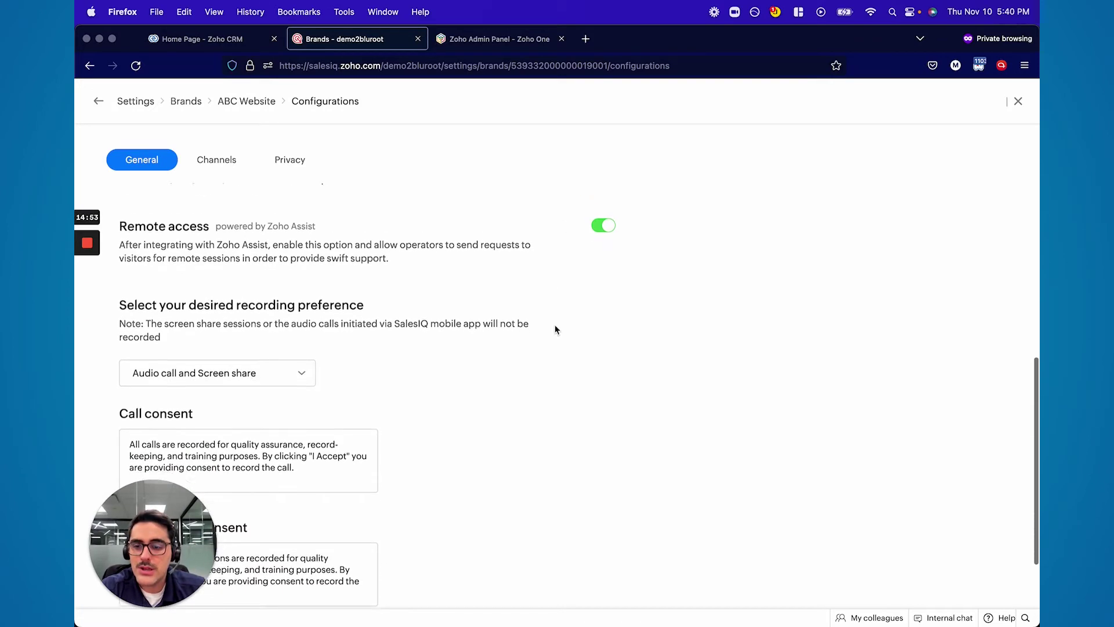
scroll(555, 329, "down", 1)
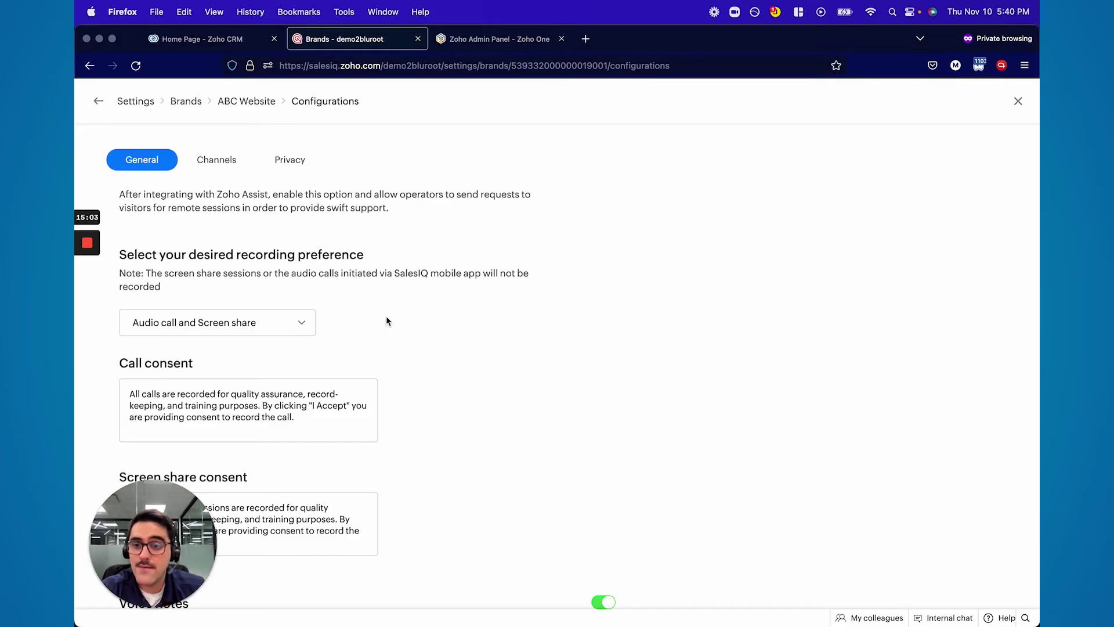
scroll(386, 321, "down", 1)
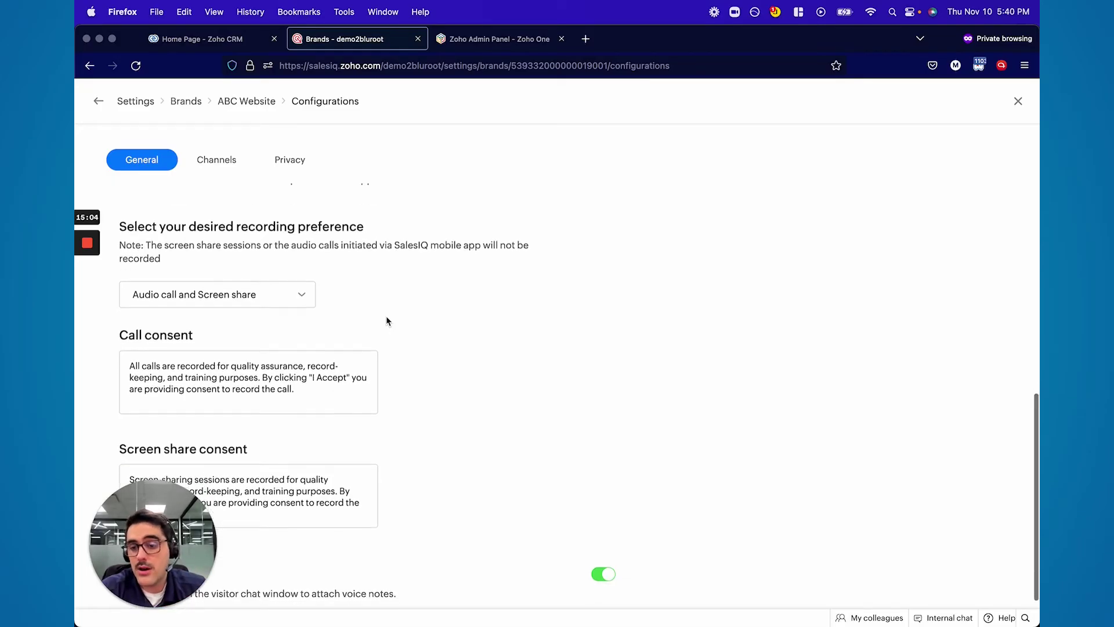
scroll(348, 290, "up", 5)
left_click(213, 168)
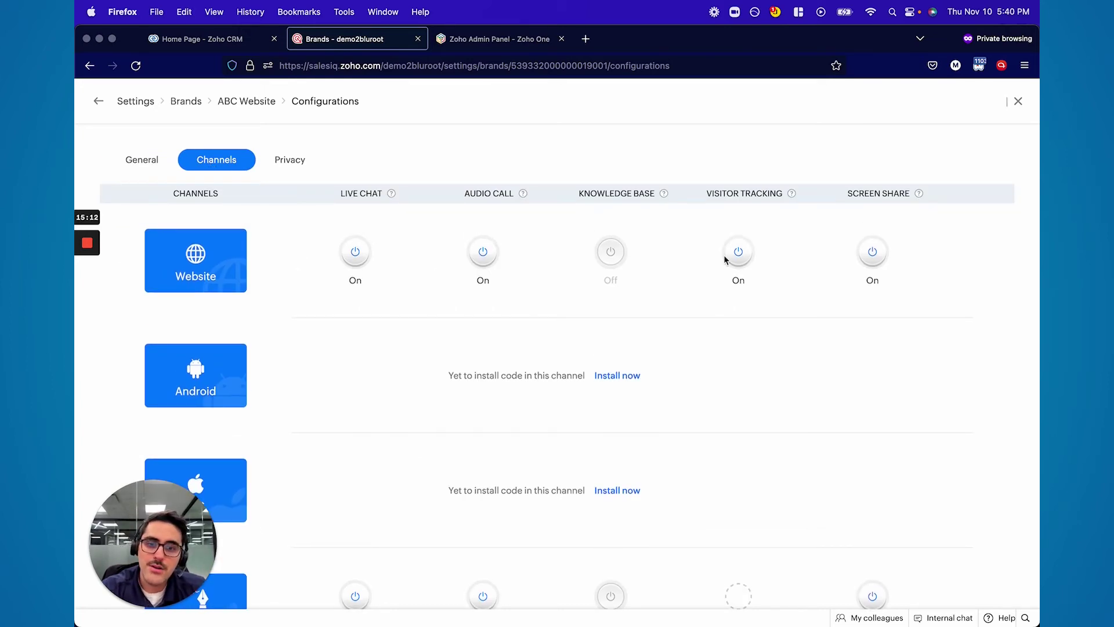
Review Privacy settings with credit card masking and operator unmasking enabled, then return to the brand overview
left_click(289, 163)
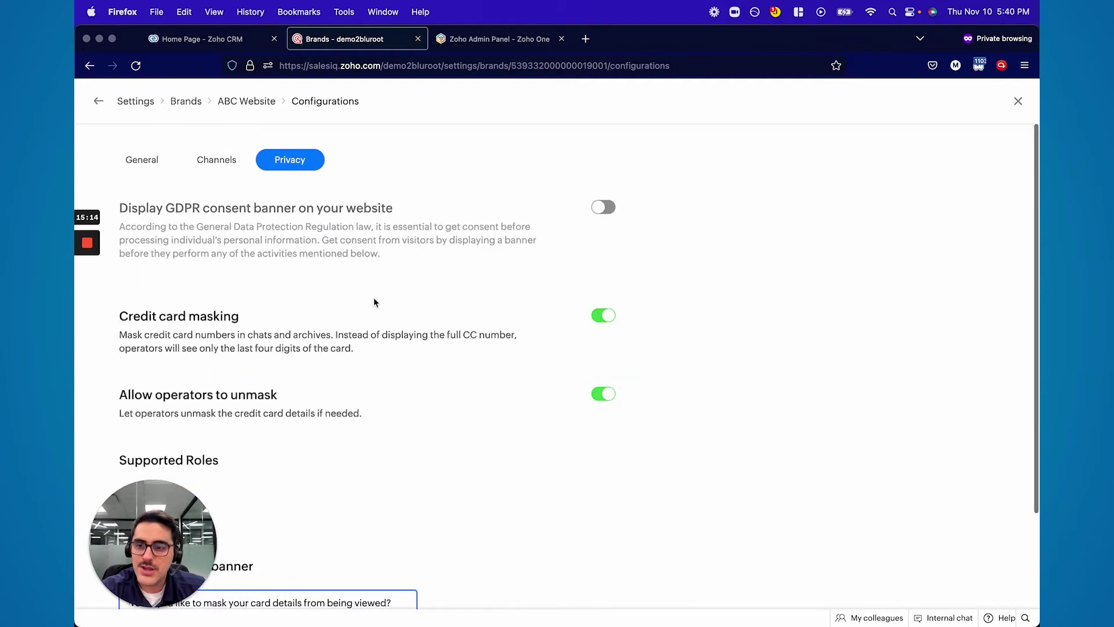
scroll(532, 239, "down", 3)
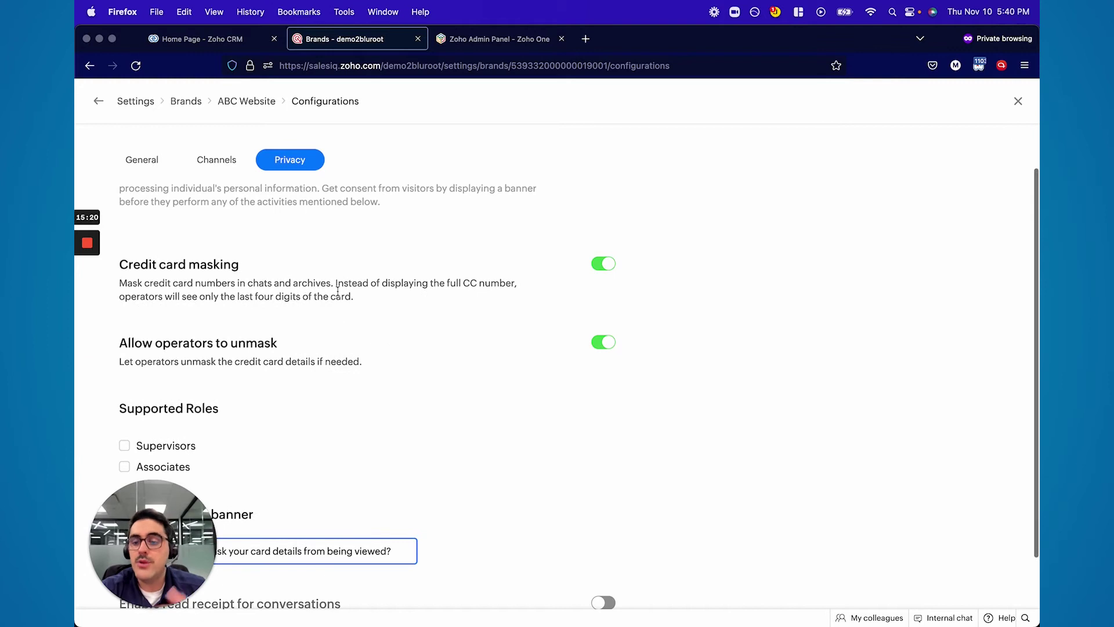
scroll(338, 299, "down", 3)
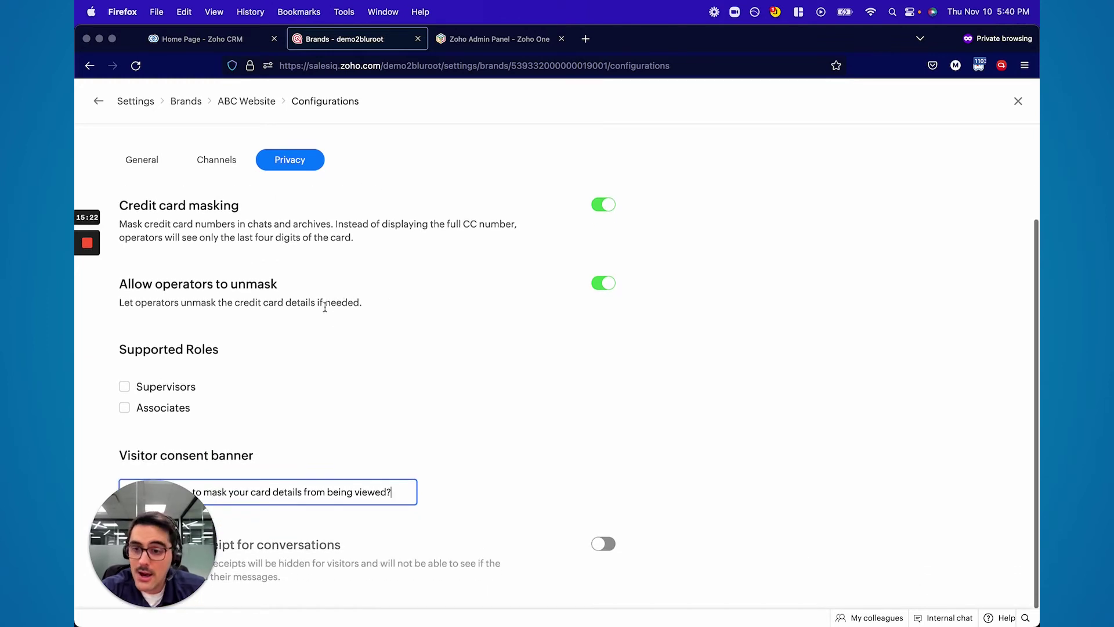
left_click_drag(161, 492, 132, 461)
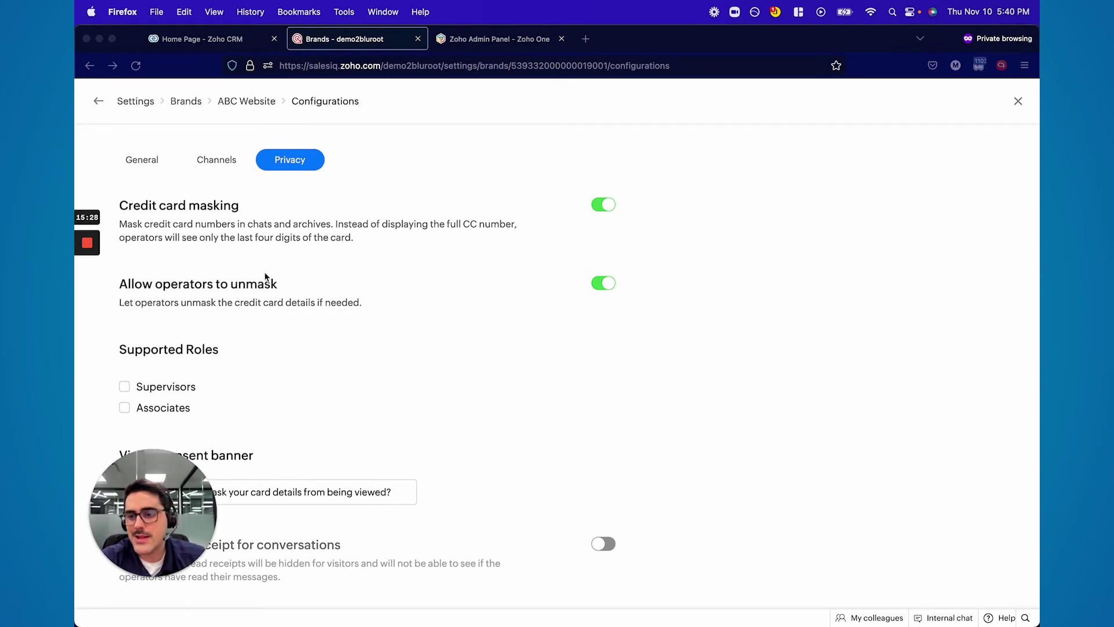
scroll(265, 278, "up", 3)
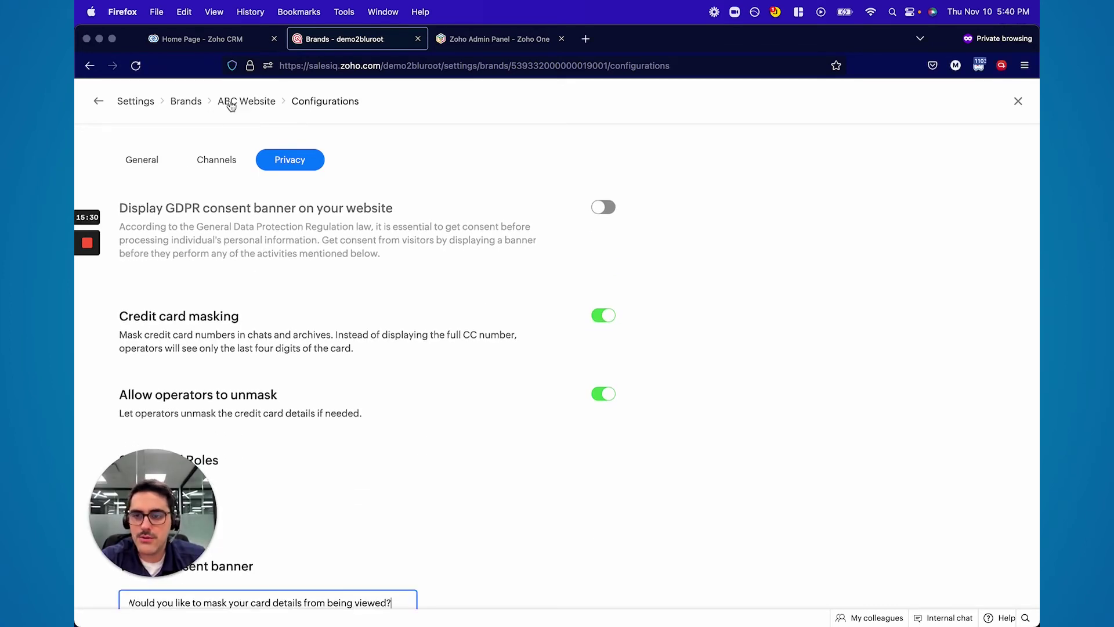
left_click(230, 103)
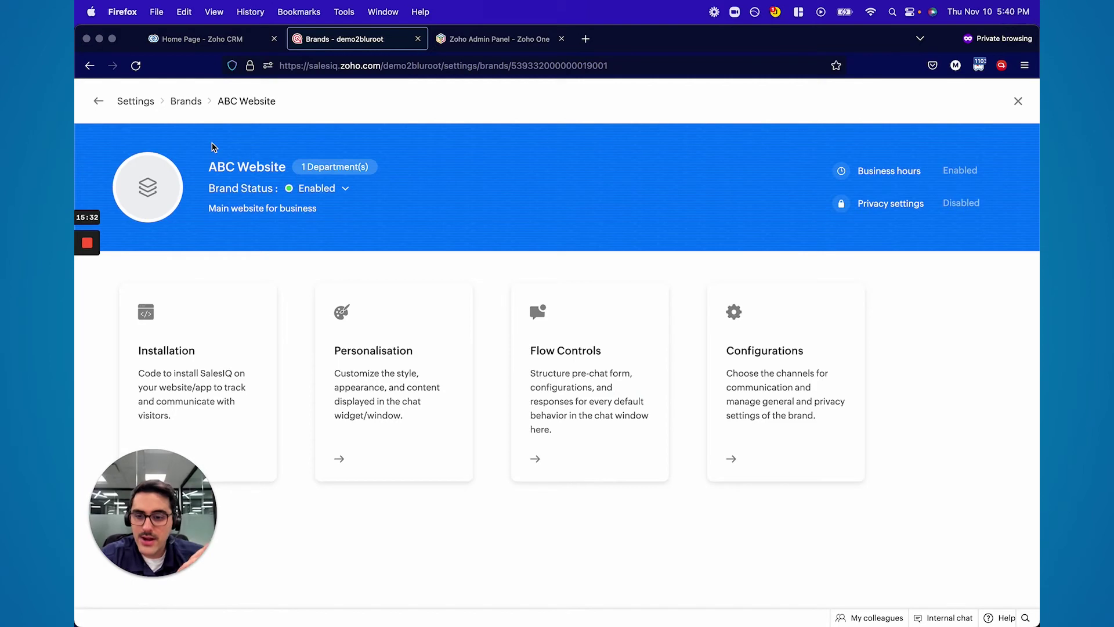
left_click(227, 317)
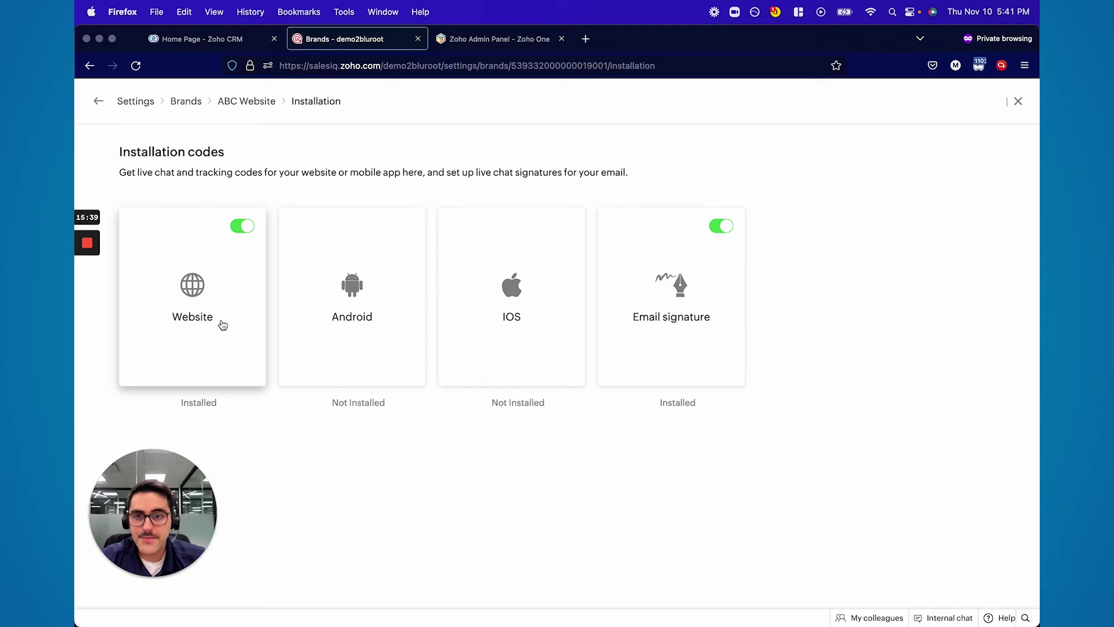
Copy the ABC Website installation script for websites and open a new browser tab
left_click(219, 319)
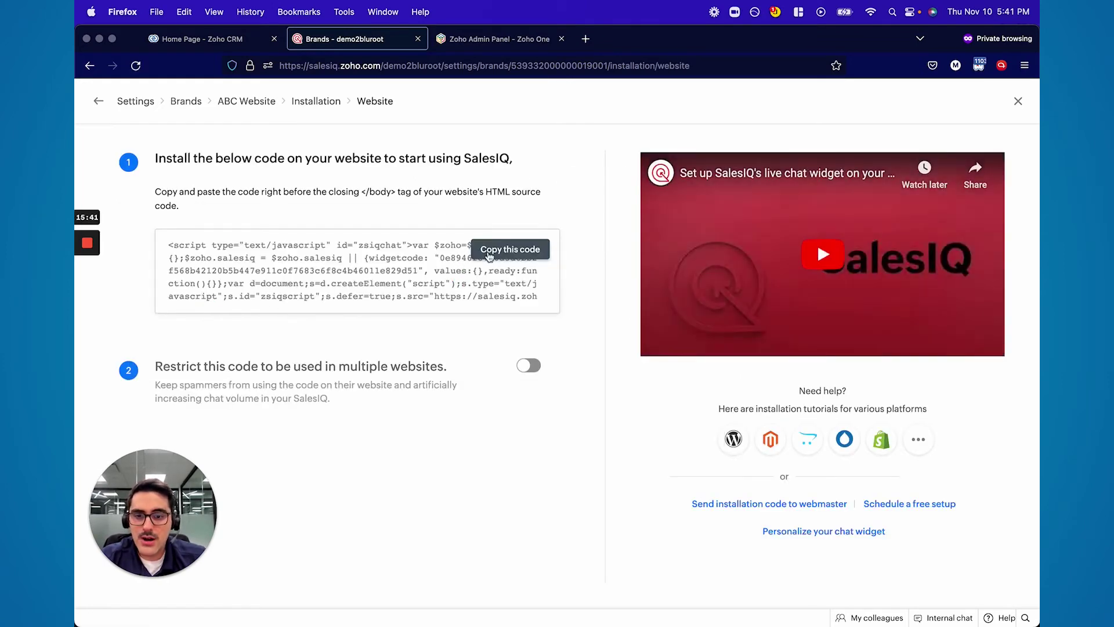
left_click(497, 251)
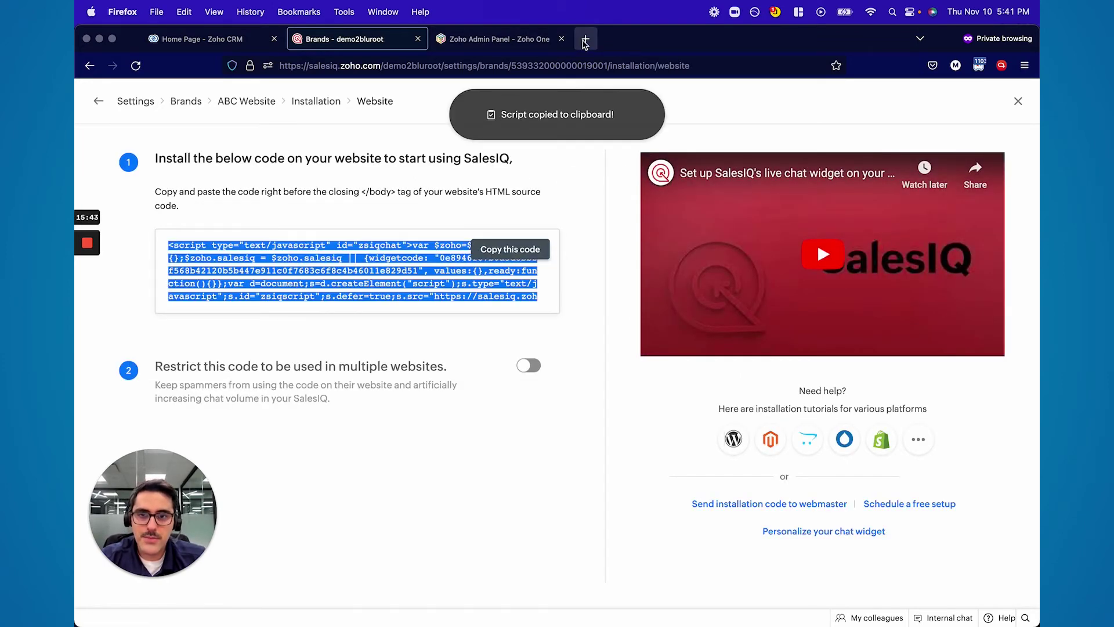
left_click(585, 39)
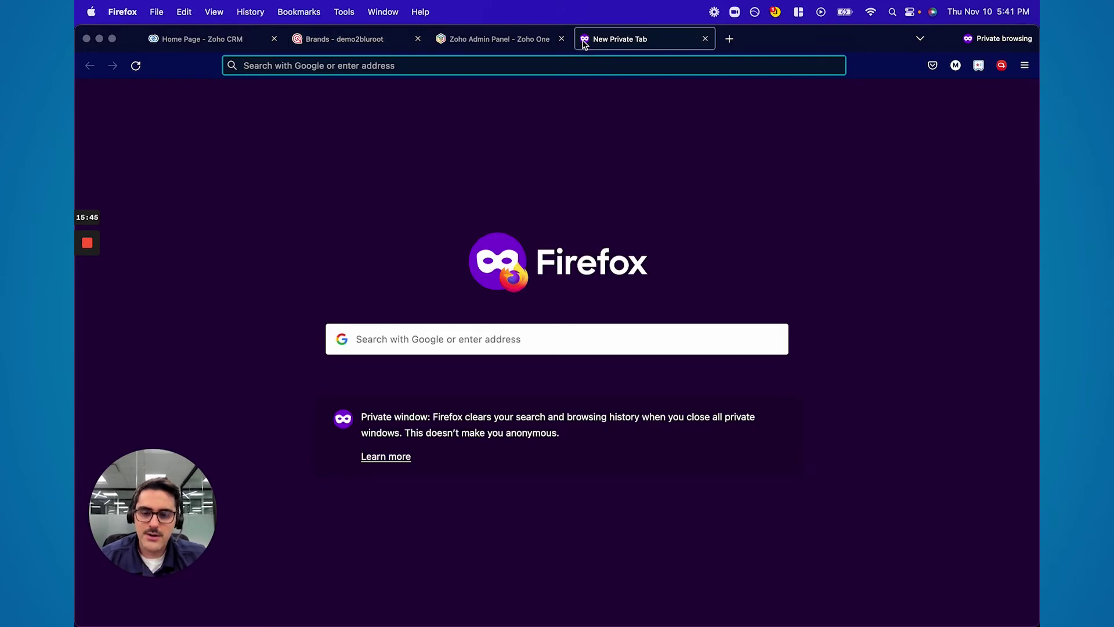
Search 'w3 schools html tester' and open the W3Schools Tryit Editor
type("w3 schools")
key("Return")
left_click(302, 216)
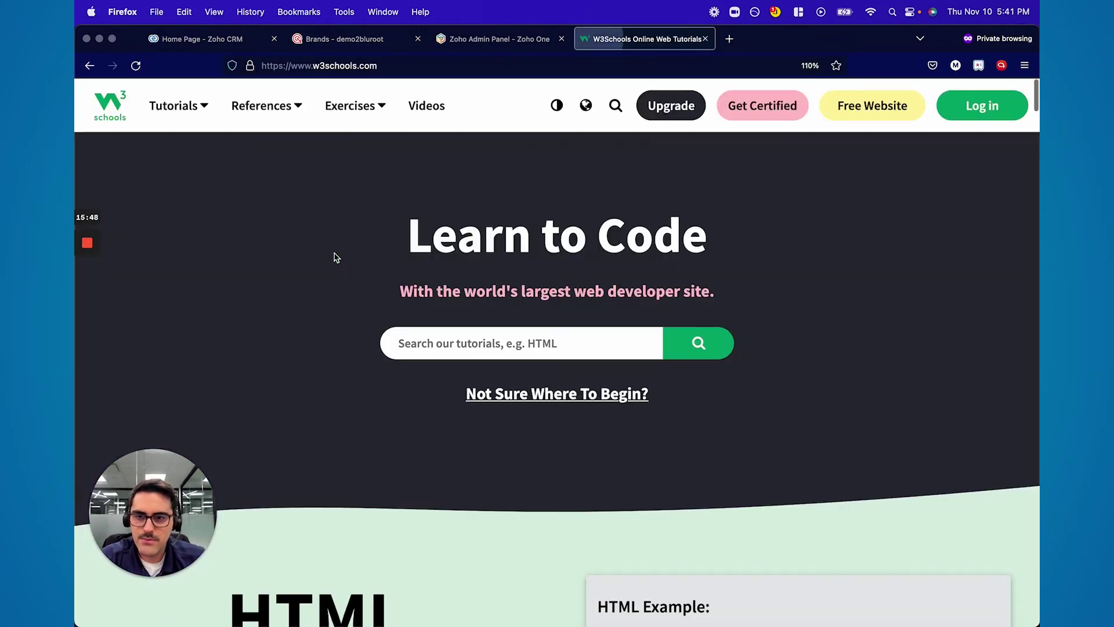
key("super+bracketleft")
left_click(298, 119)
type("html tester")
key("Return")
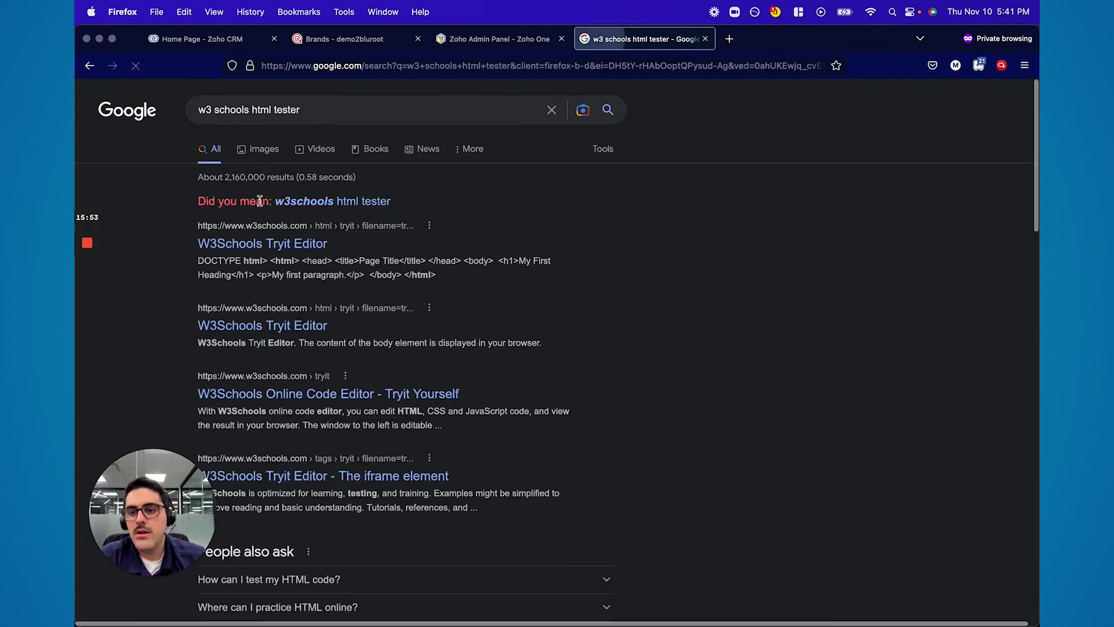
left_click(267, 243)
Replace the editor code with the SalesIQ installation script and run it
key("super+a")
key("BackSpace")
key("super+v")
left_click(303, 193)
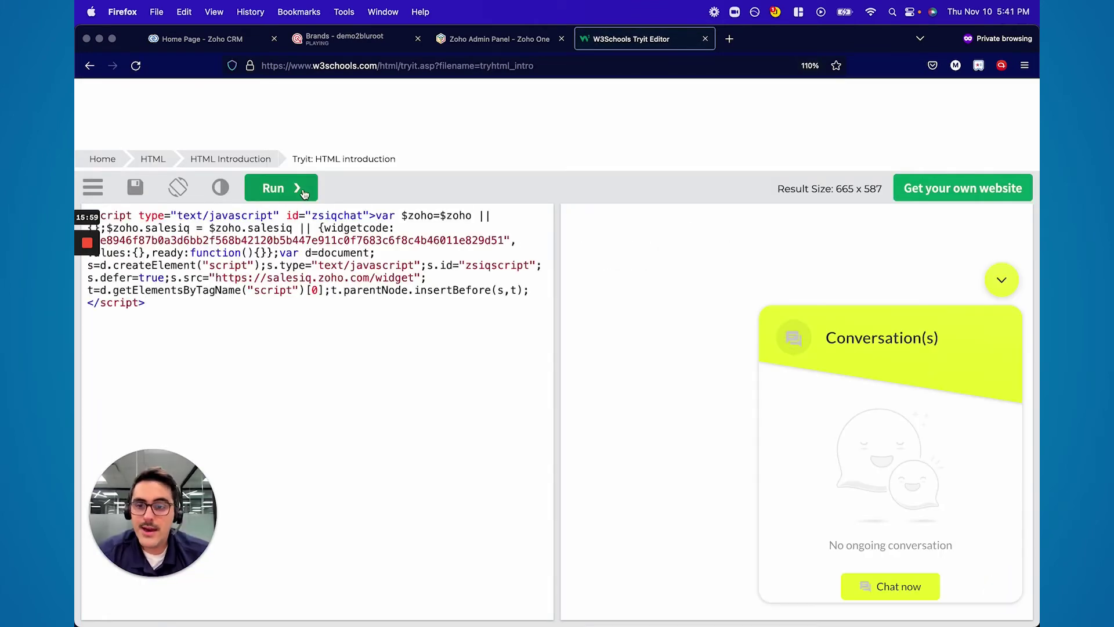
Send 'Help me please' from the chat widget and accept the incoming chat in SalesIQ
left_click(880, 588)
type("Help me please")
key("Return")
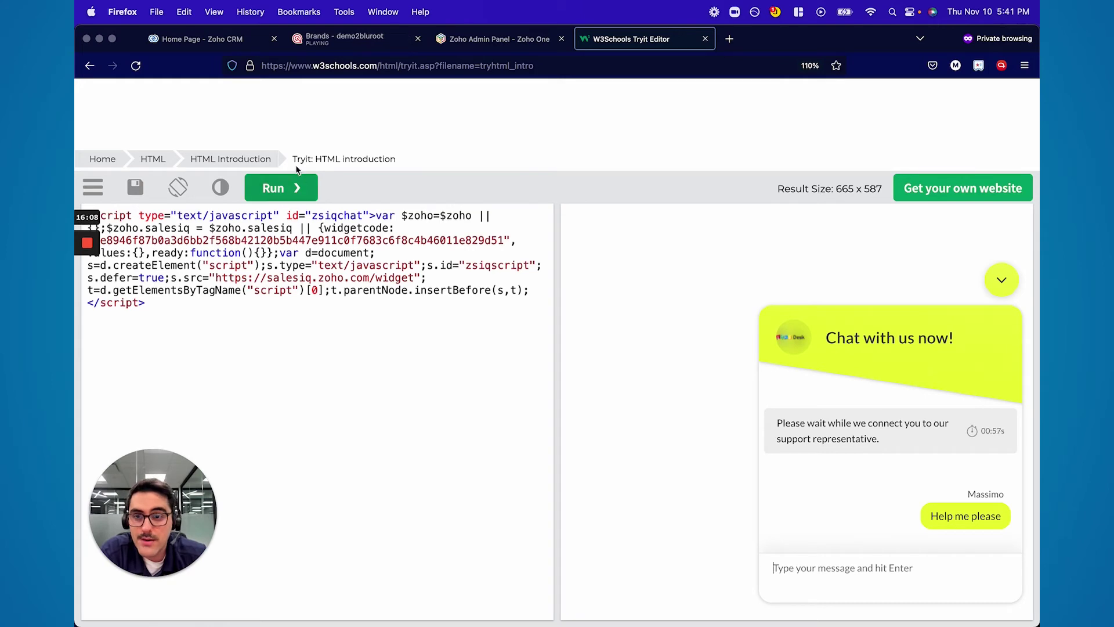
left_click(329, 40)
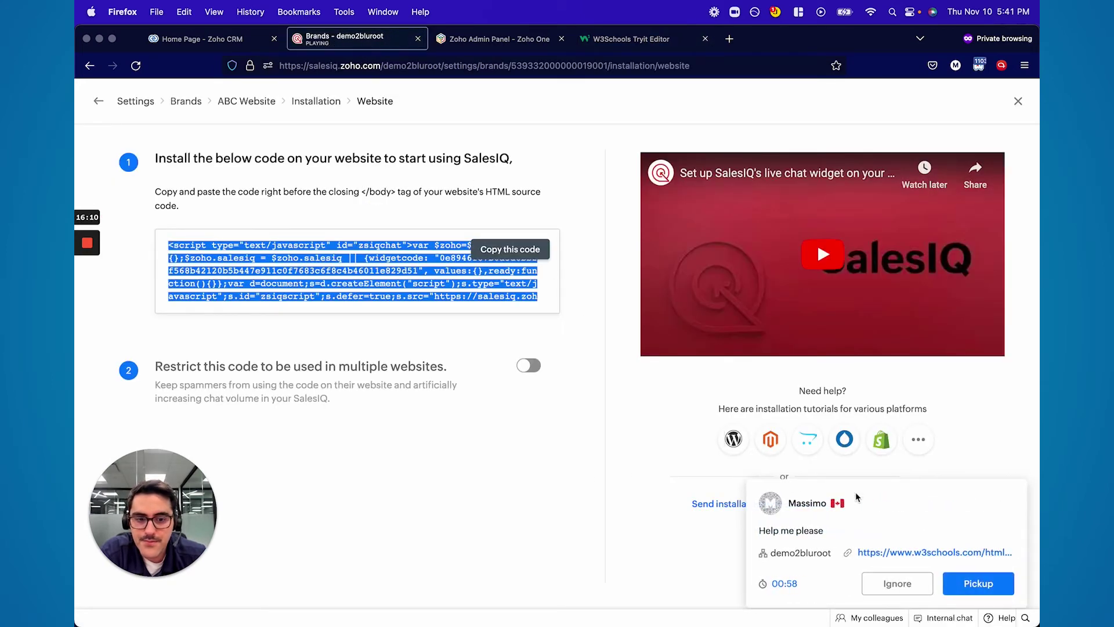
left_click(978, 586)
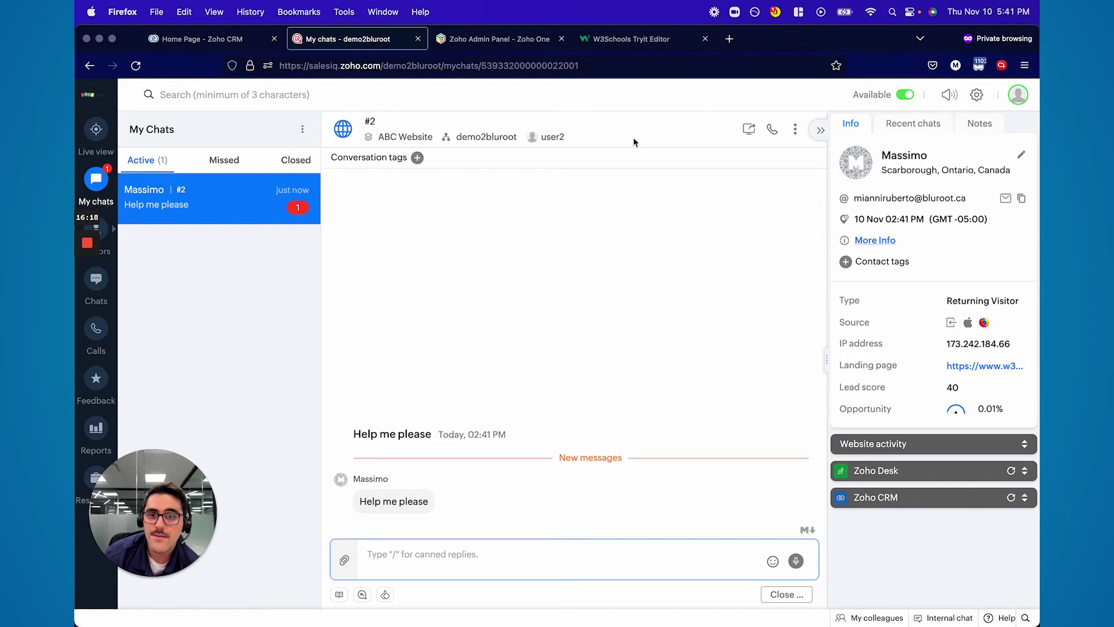
Reply 'How can I help you' in the test chat, closing the Zoho Admin Panel tab
left_click(611, 41)
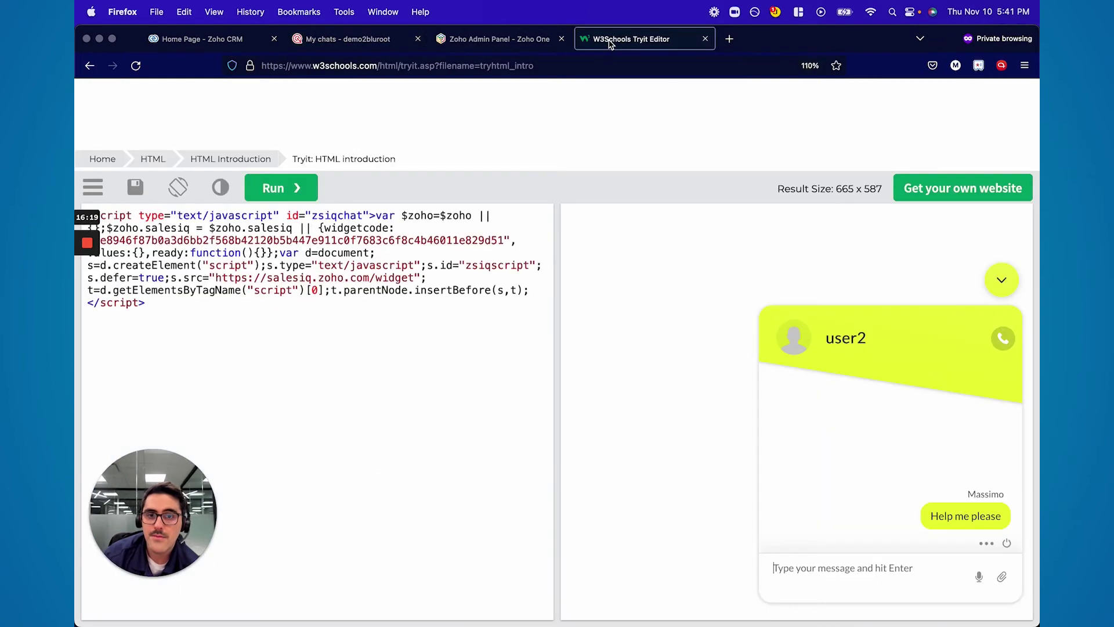
left_click(561, 39)
left_click(365, 47)
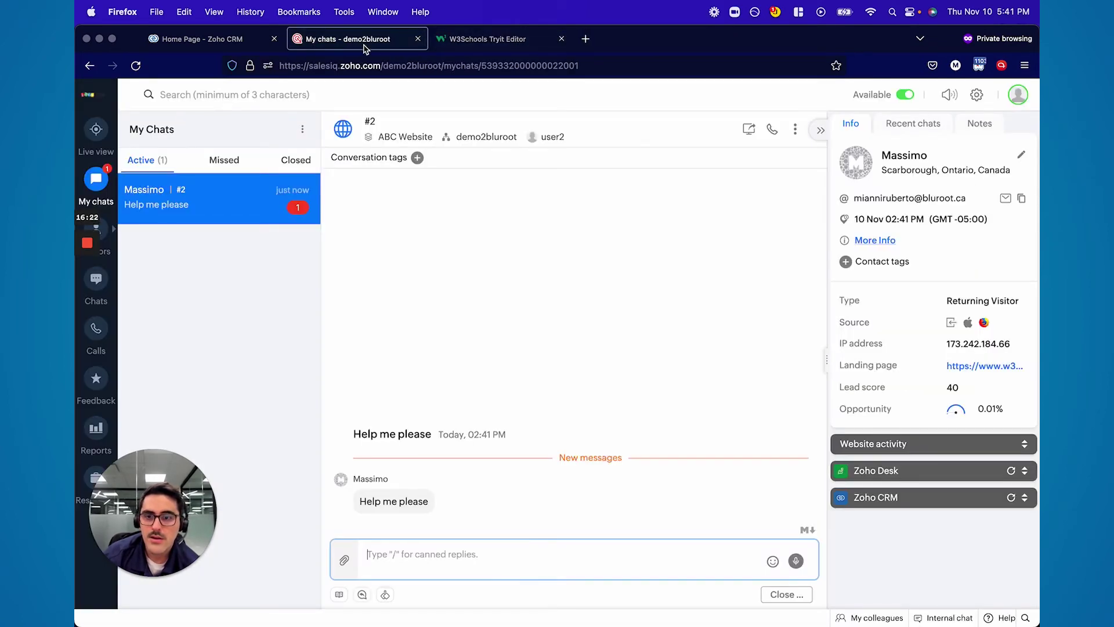
type("How can I help you")
left_click(458, 41)
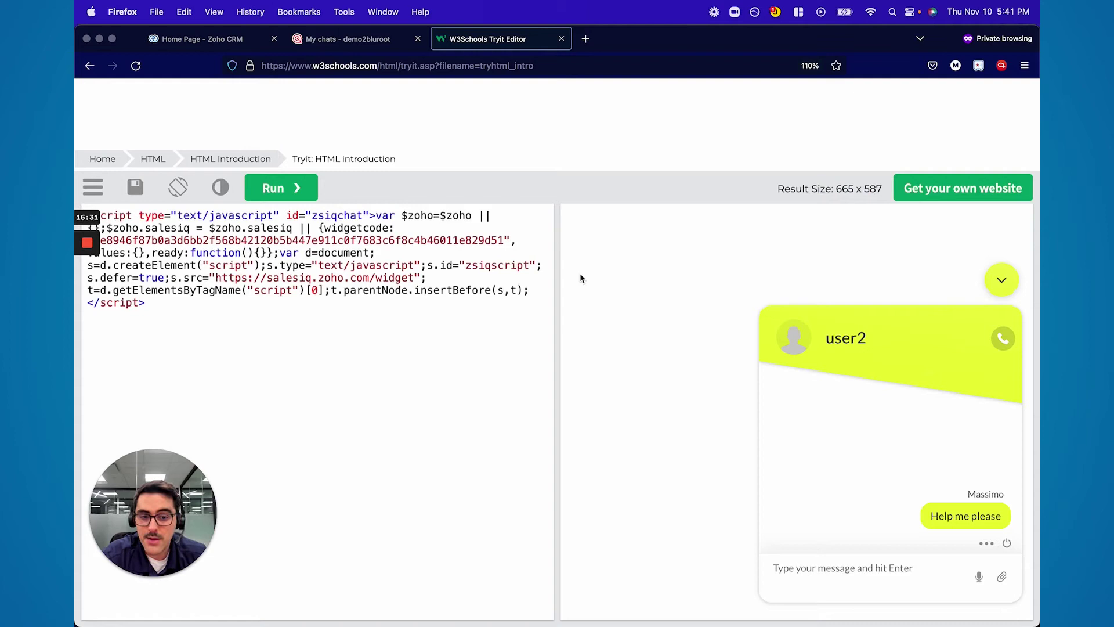
left_click(392, 44)
key("Return")
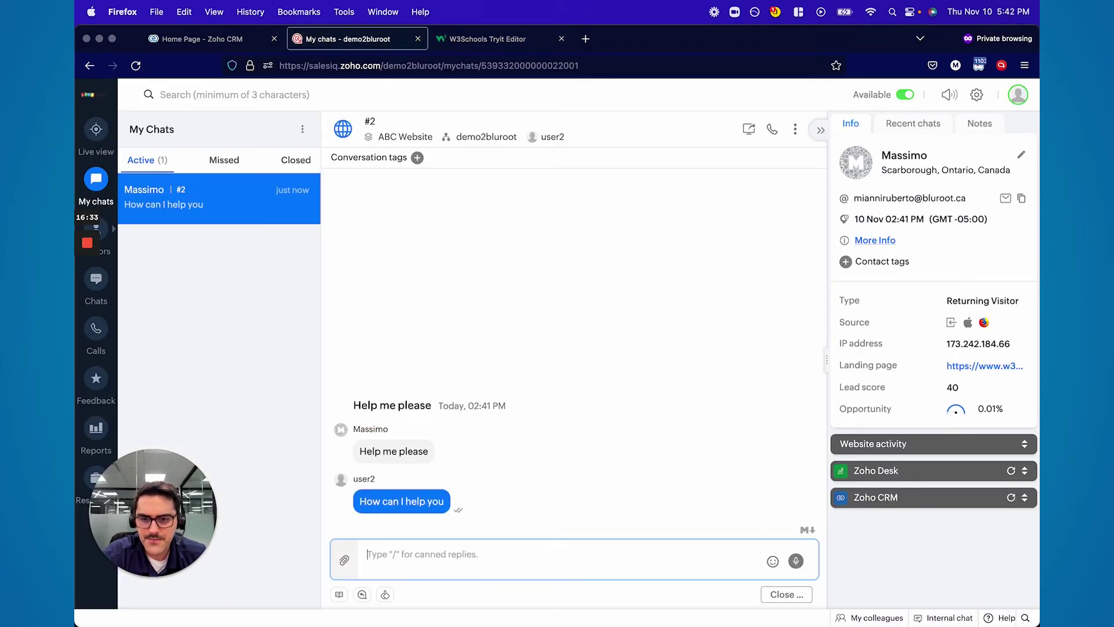
Confirm the reply reached the visitor's widget, then start adding a new canned reply
left_click(480, 40)
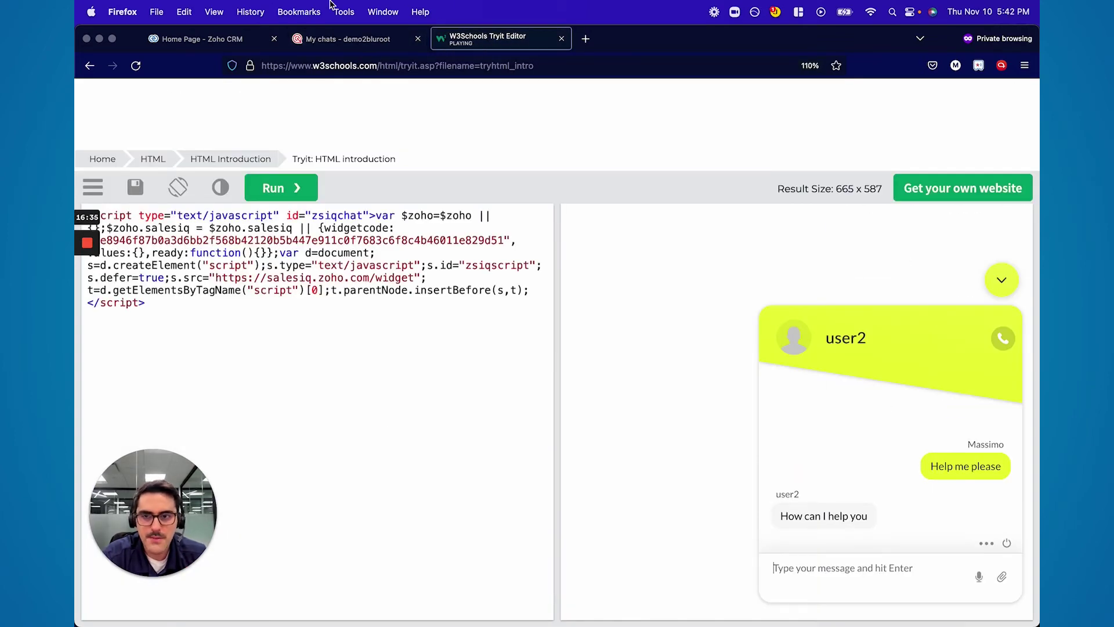
left_click(331, 41)
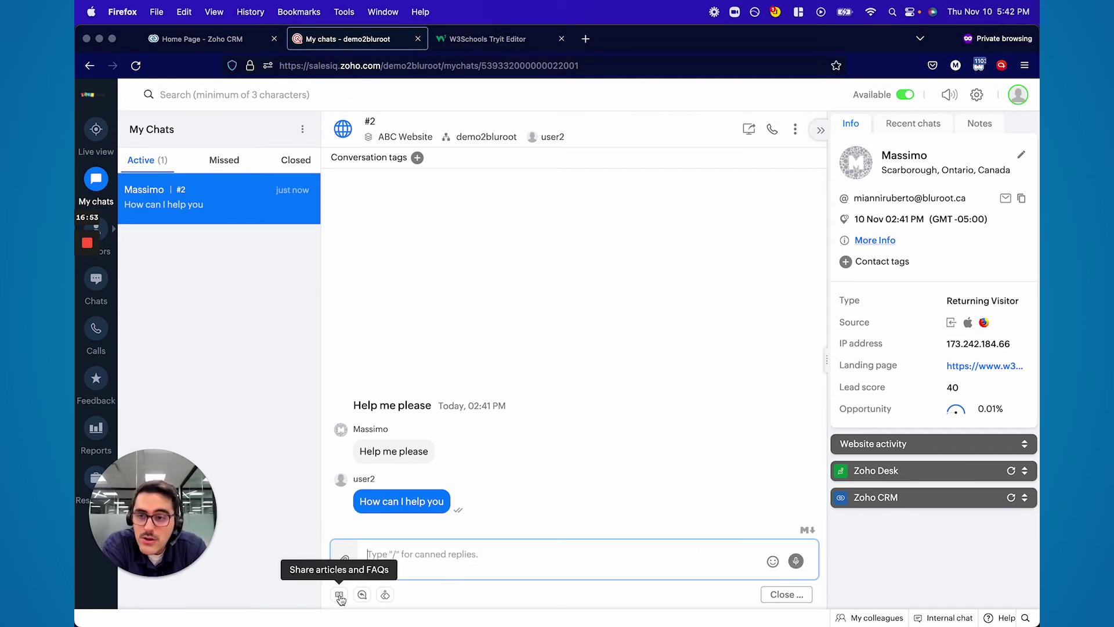
left_click(362, 594)
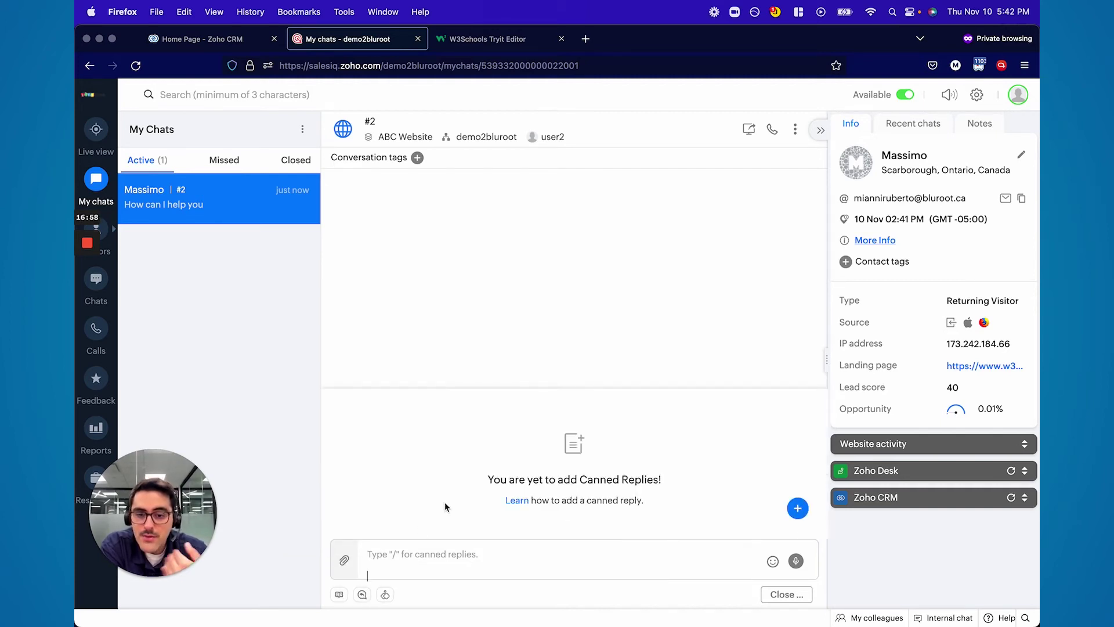
left_click(798, 509)
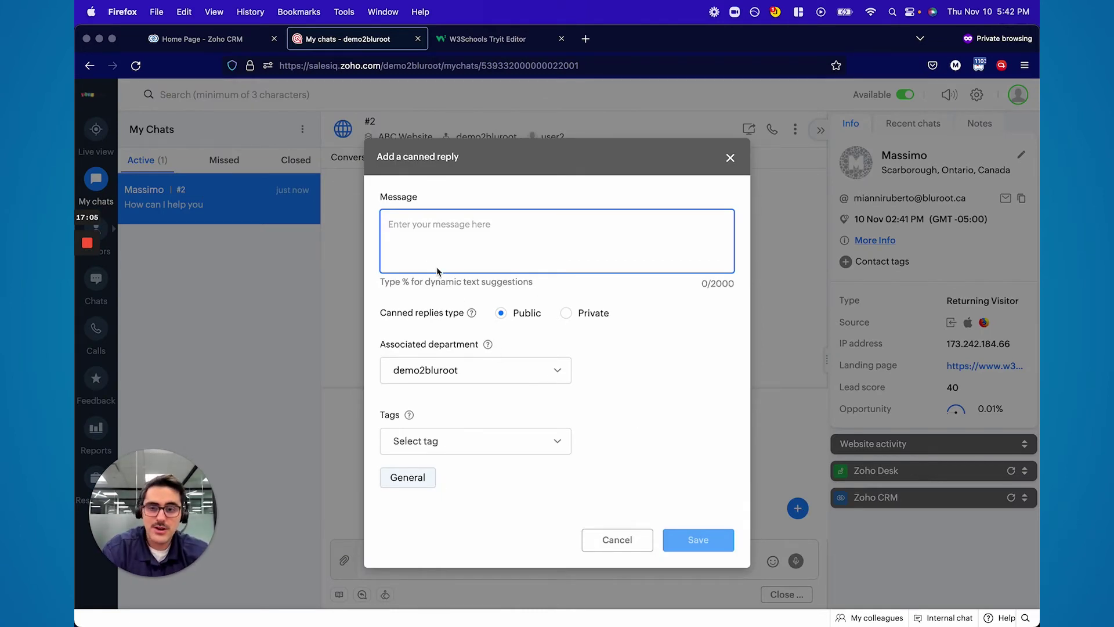
Write the canned reply 'Hi %visitor.name%, What can I help you with', tag it greeting, and save
type("%")
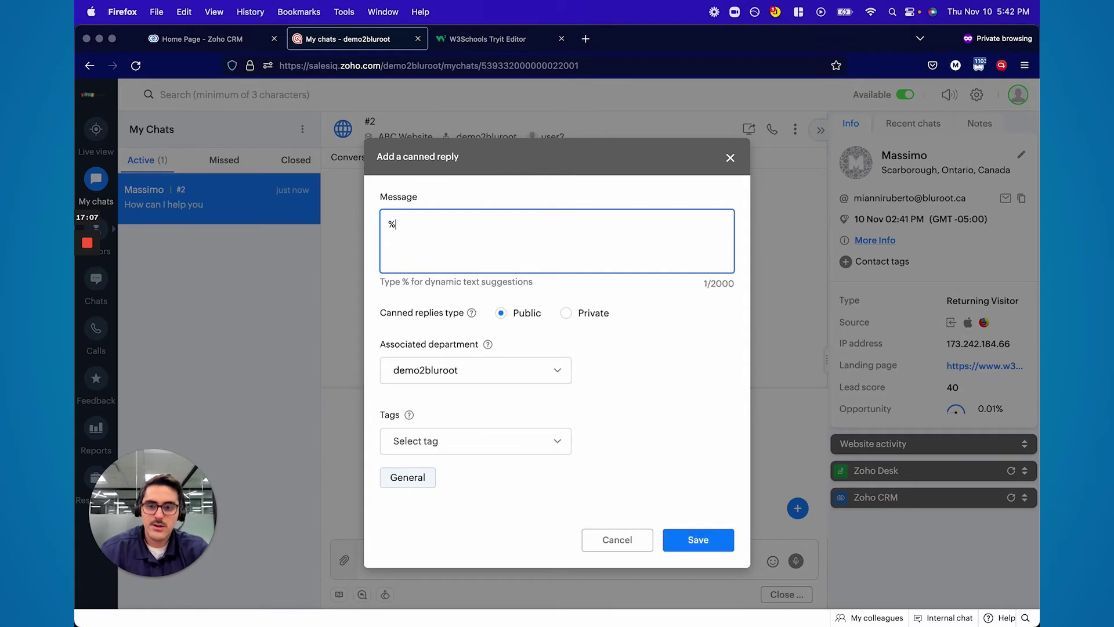
left_click(464, 257)
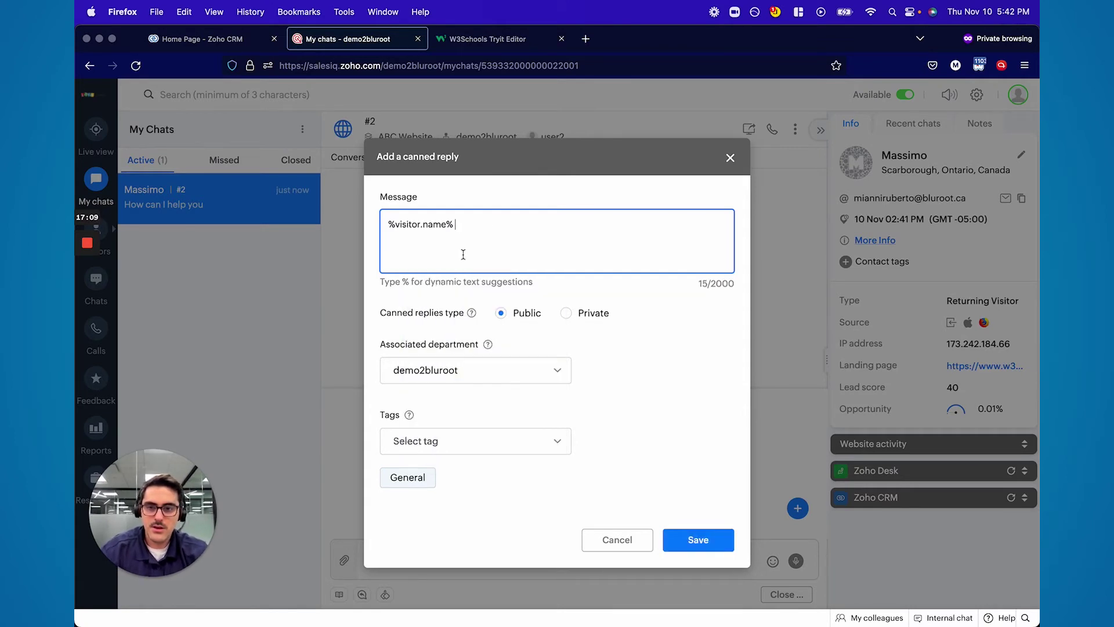
type("Hi ,")
key("Return")
key("Return")
type("What can I help you with")
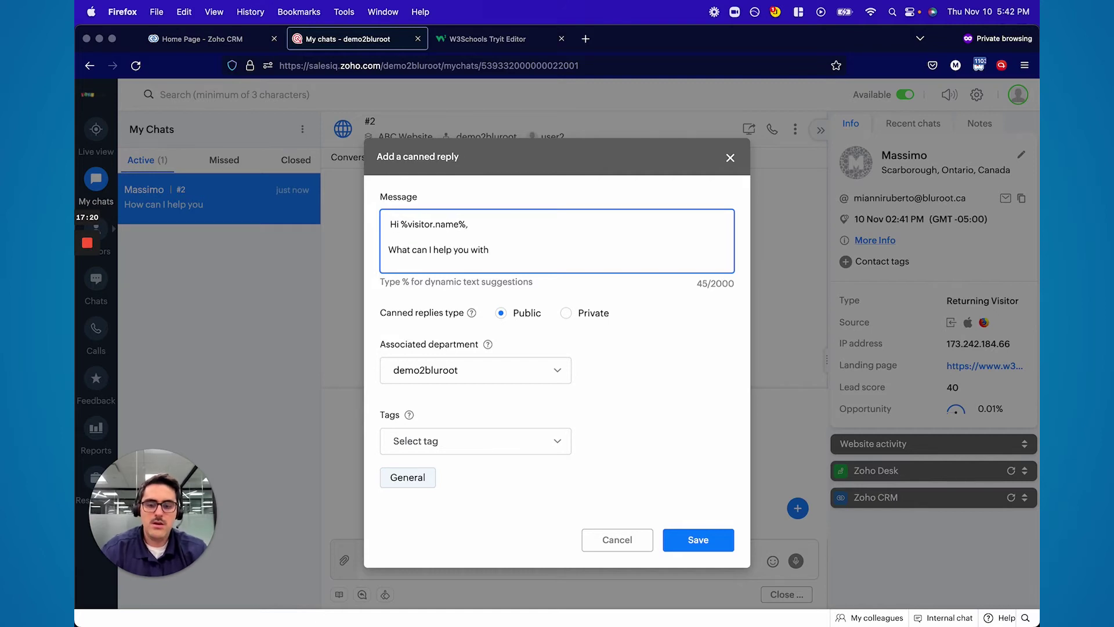
left_click(460, 442)
type("greeting")
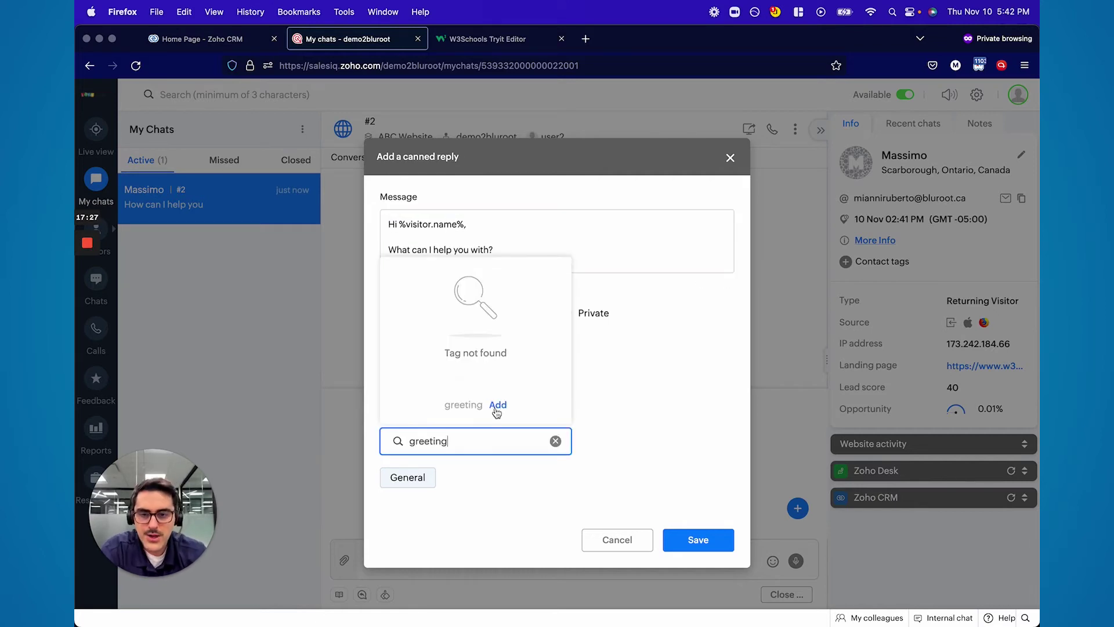
left_click(498, 408)
left_click(674, 542)
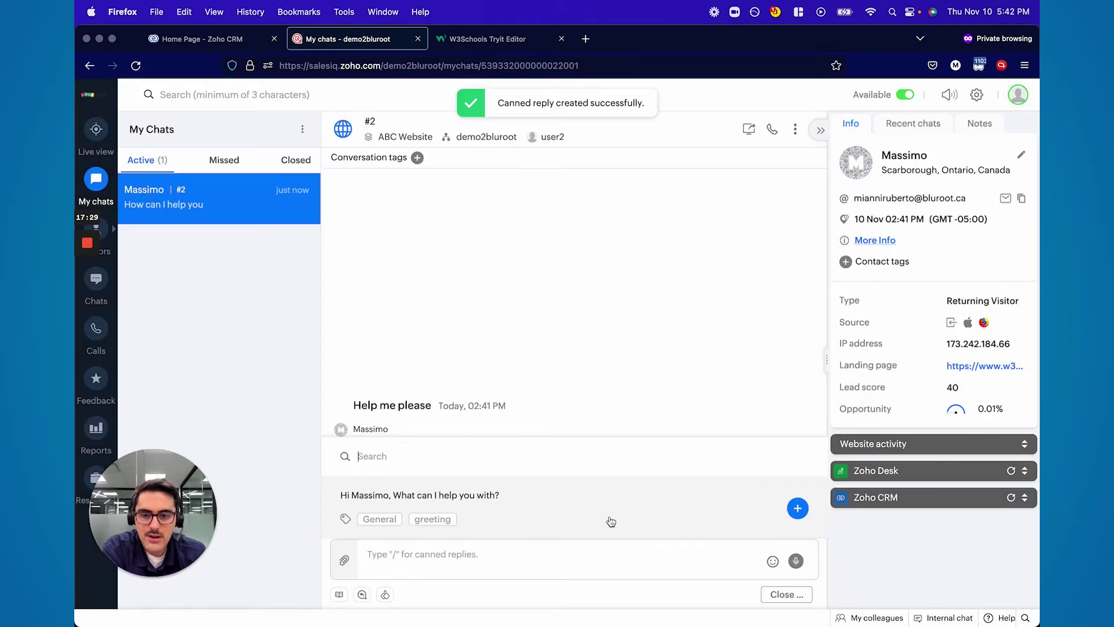
Insert the greeting canned reply with '/' and send it, then close the Tryit Editor tab
left_click(401, 548)
type("/")
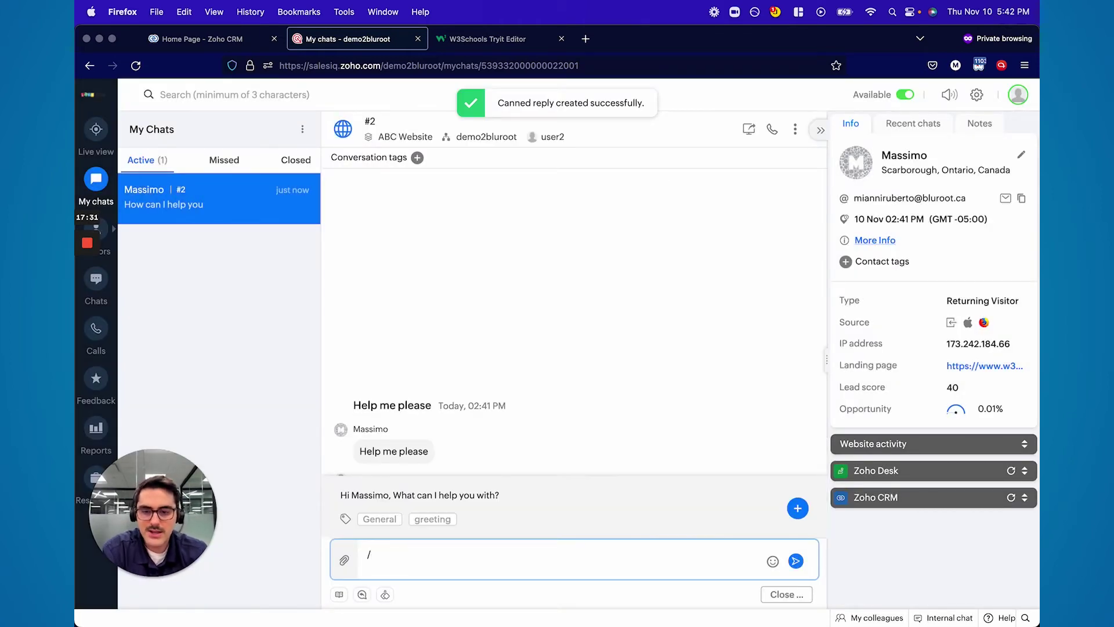
left_click(436, 524)
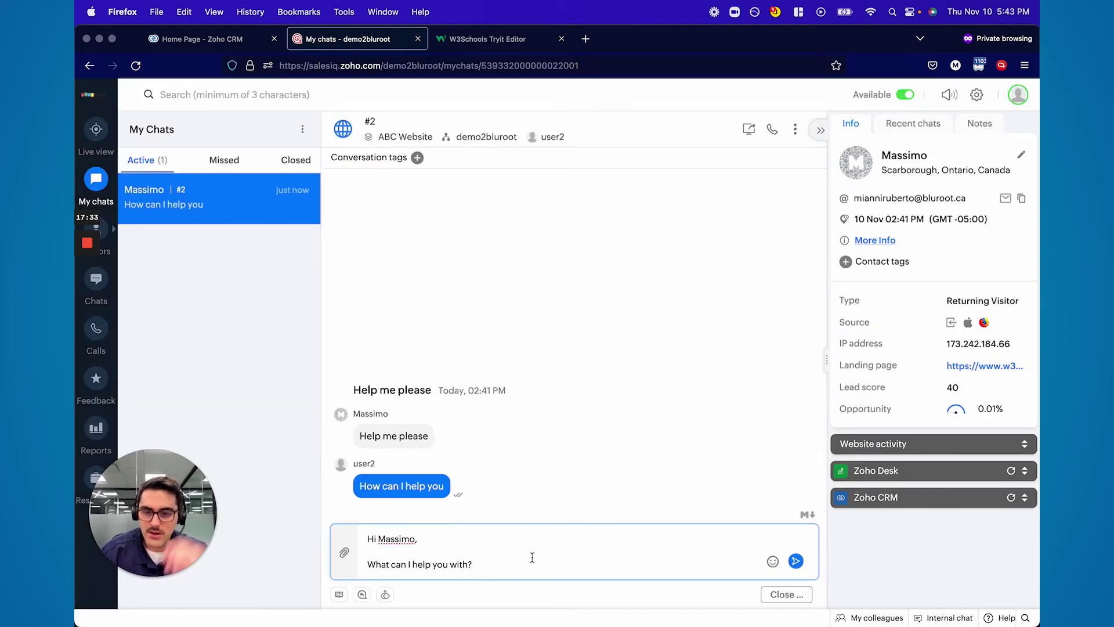
key("Return")
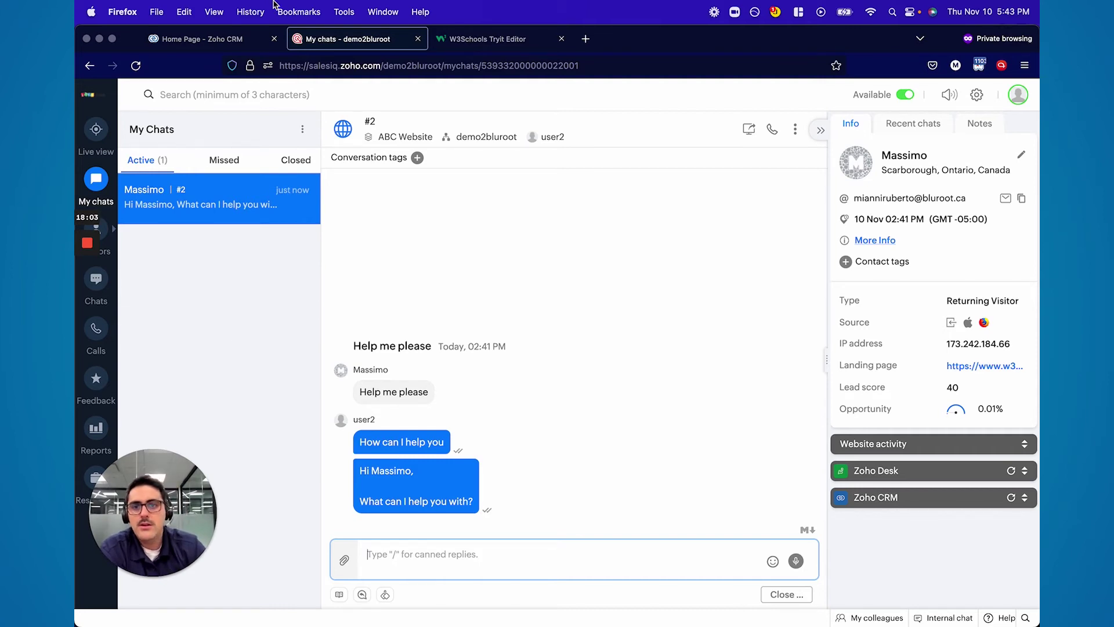
left_click(561, 38)
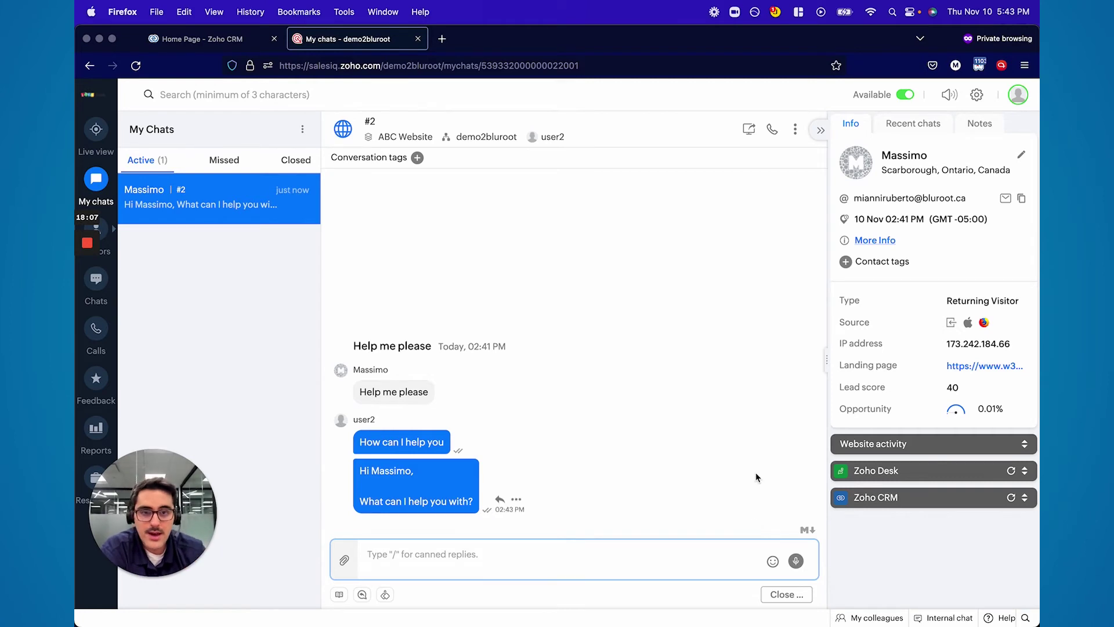
End the visitor's chat immediately, close it, and switch to Live view
left_click(787, 594)
left_click(750, 559)
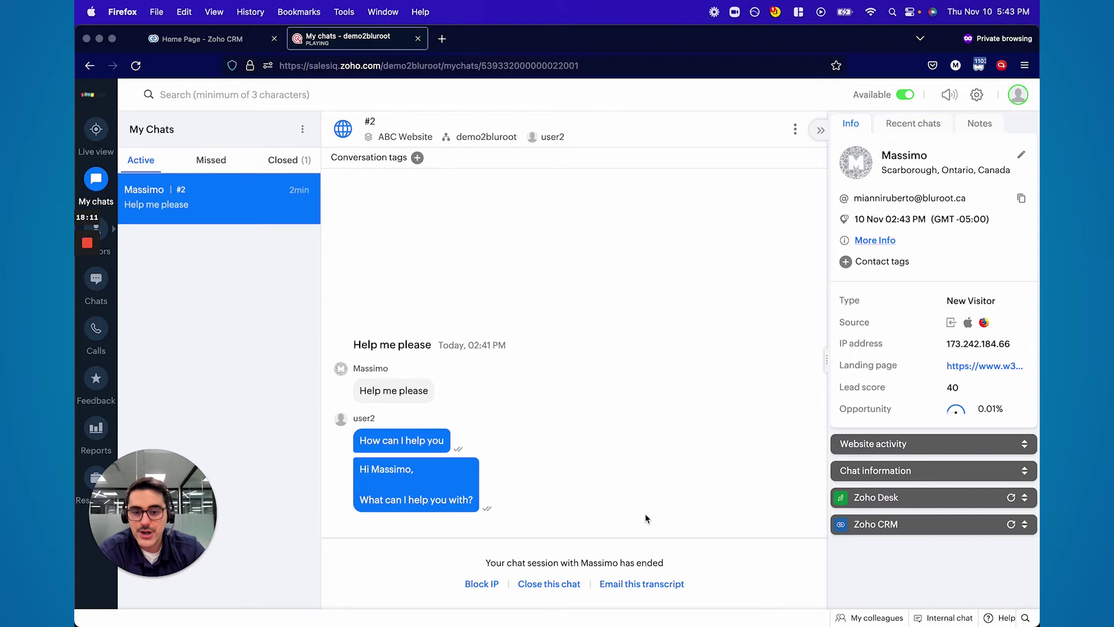
left_click(566, 584)
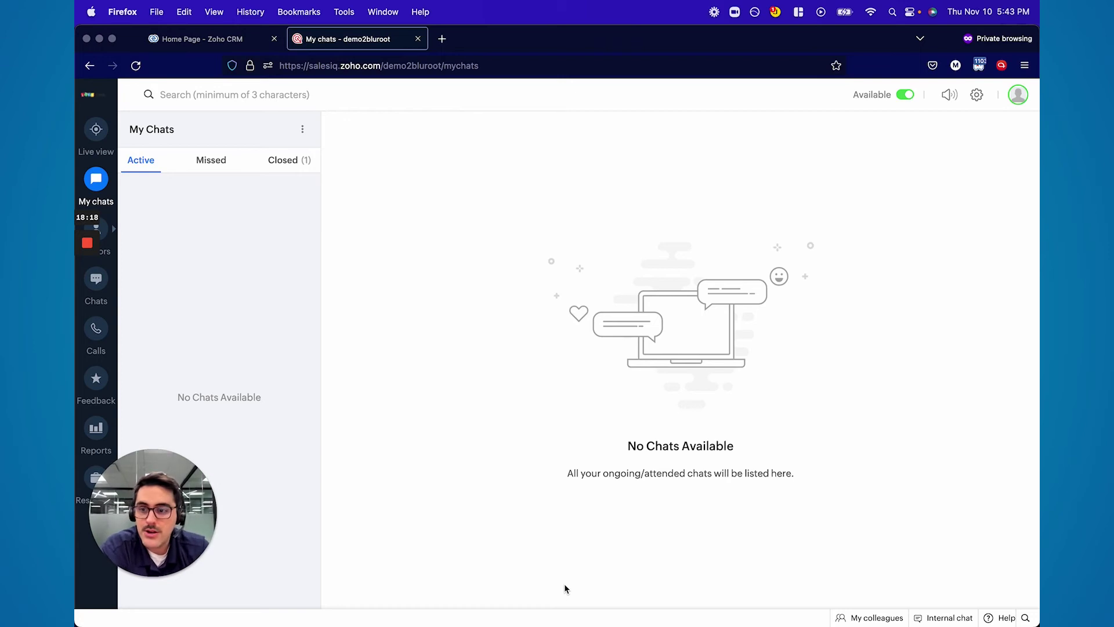
left_click(105, 132)
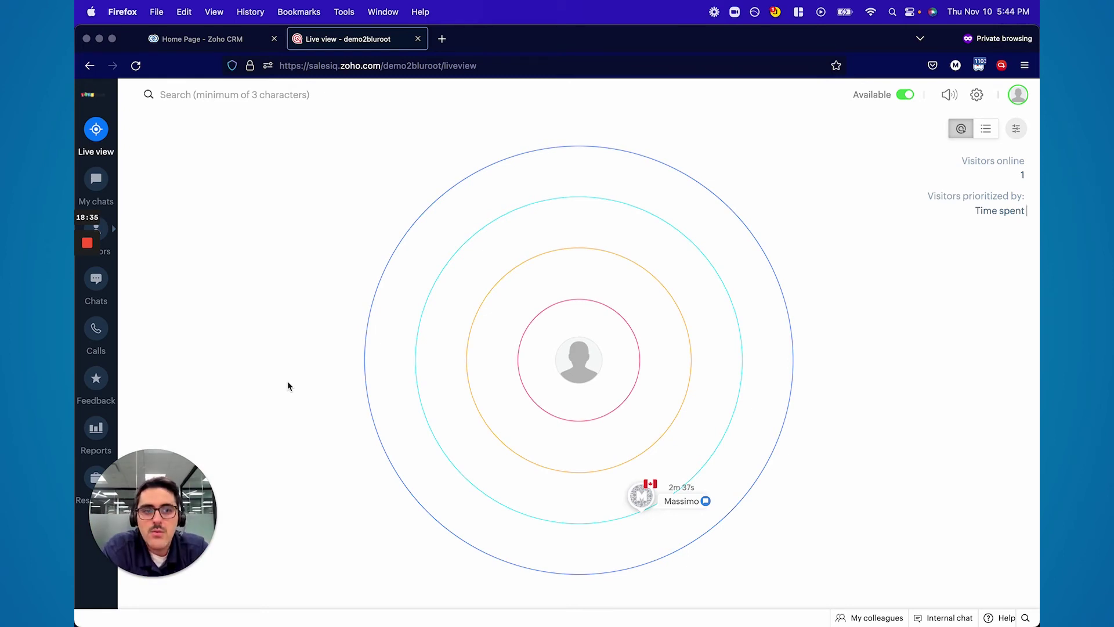
Review the online visitor's details, then switch to the Reports Overview
left_click(641, 496)
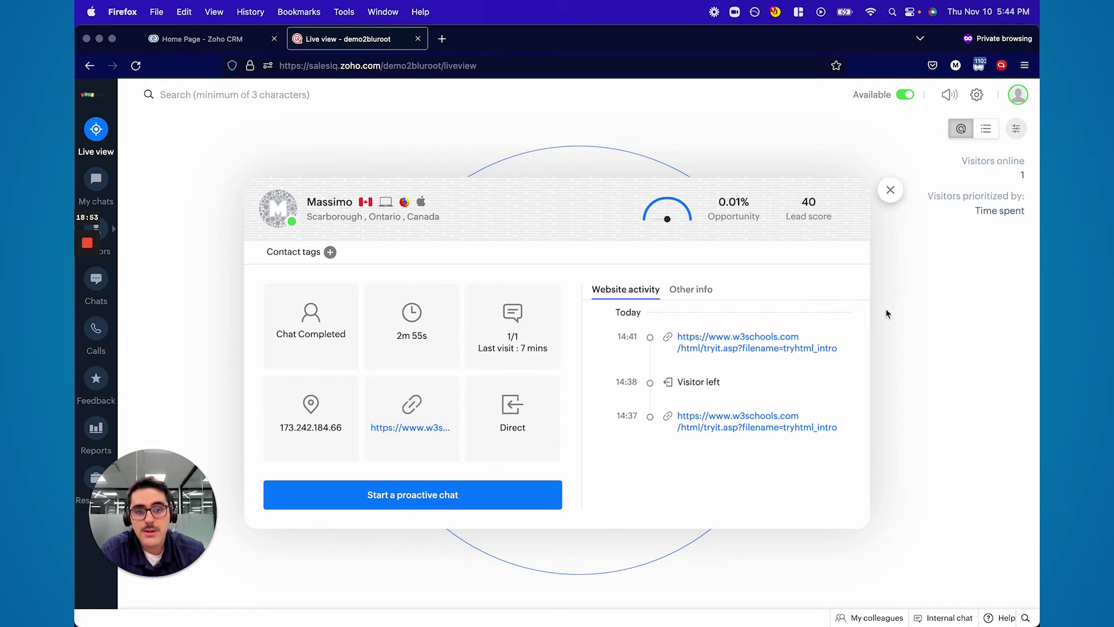
left_click(890, 191)
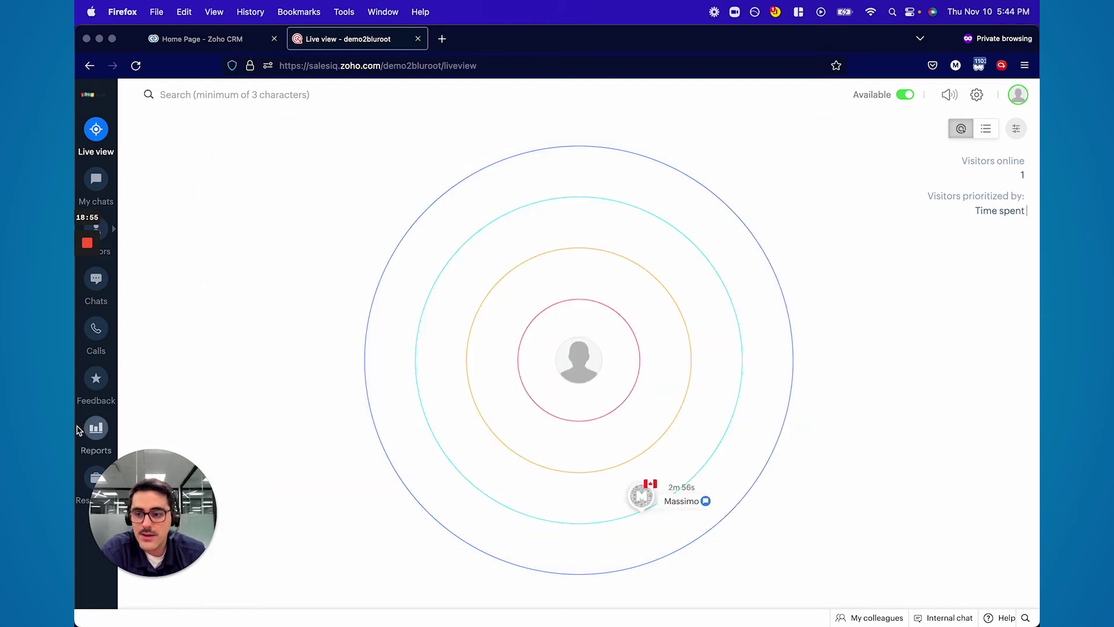
left_click(96, 428)
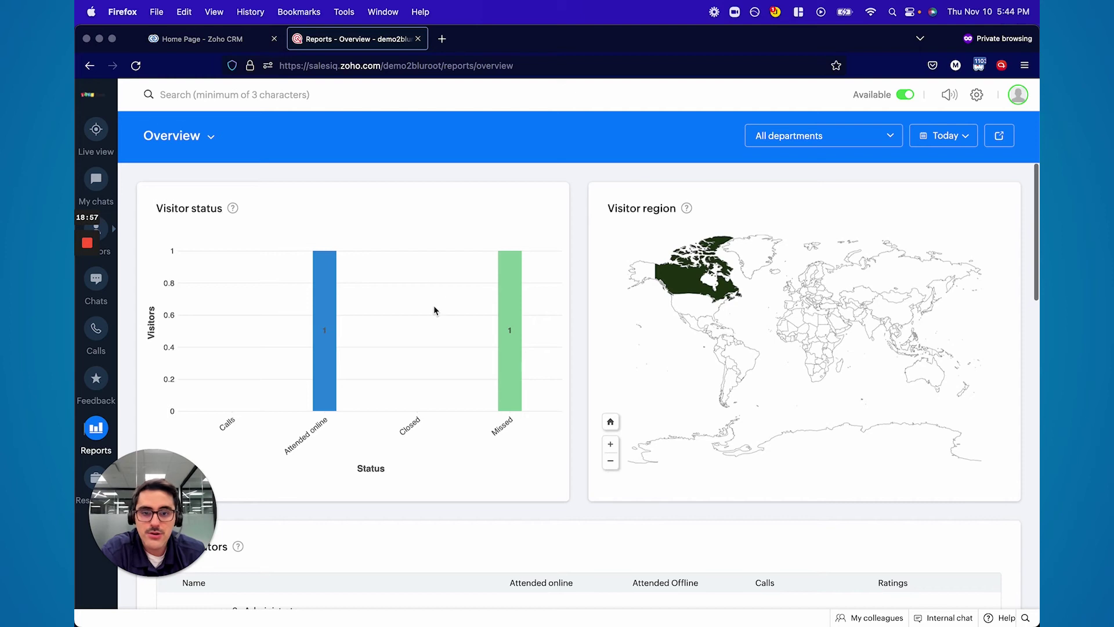
Check the Attended online bar in the visitor status chart, then return to Live view
scroll(433, 306, "down", 1)
scroll(433, 305, "up", 1)
mouse_move(333, 285)
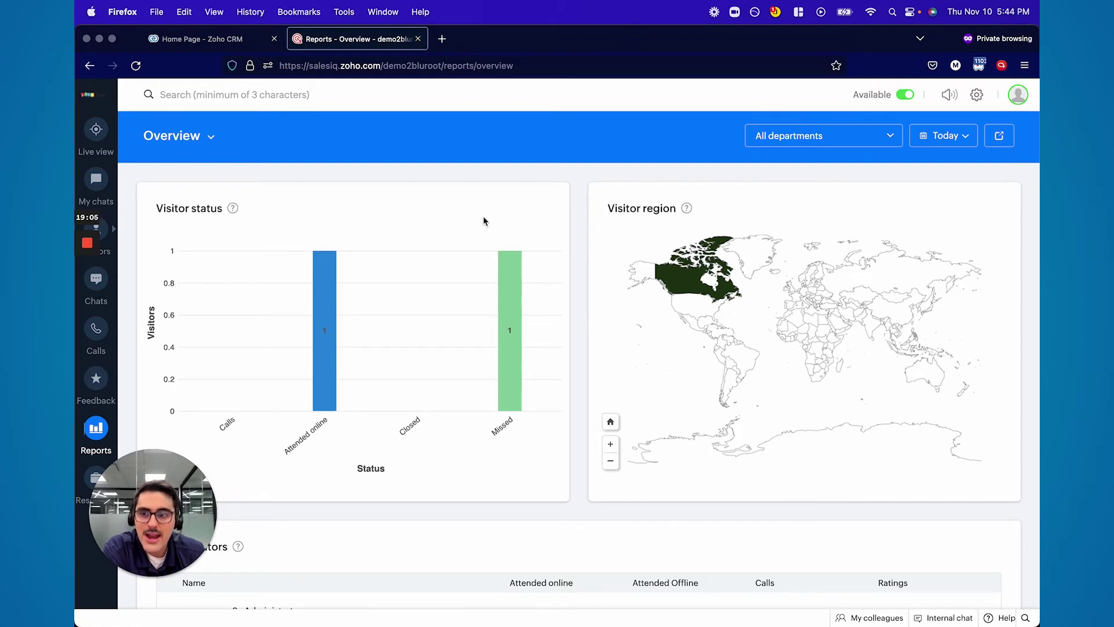
left_click(96, 129)
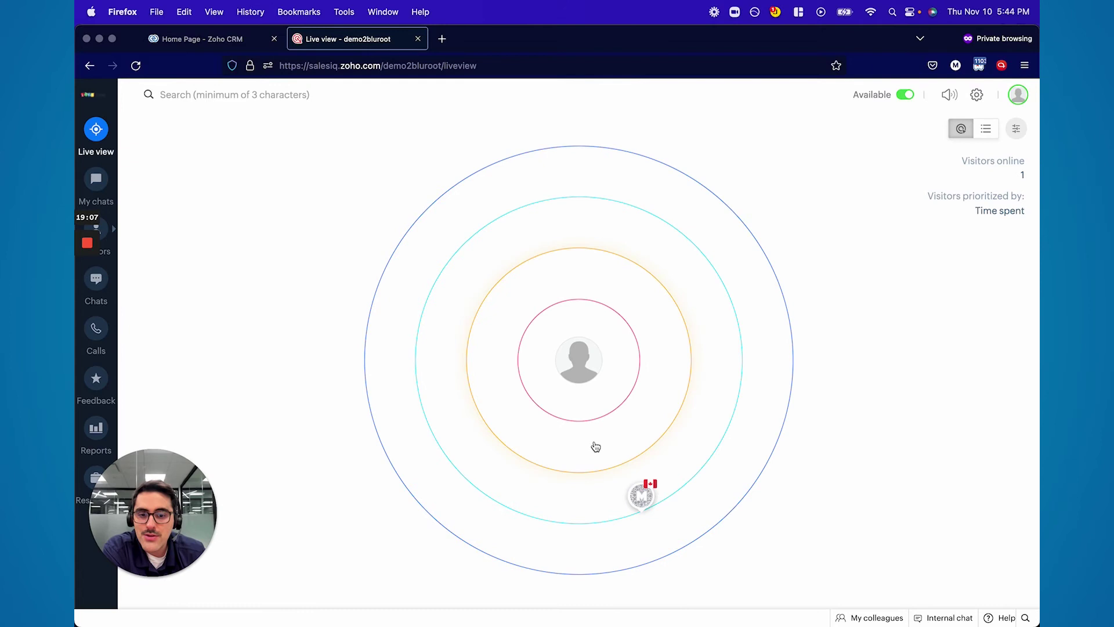
left_click(658, 427)
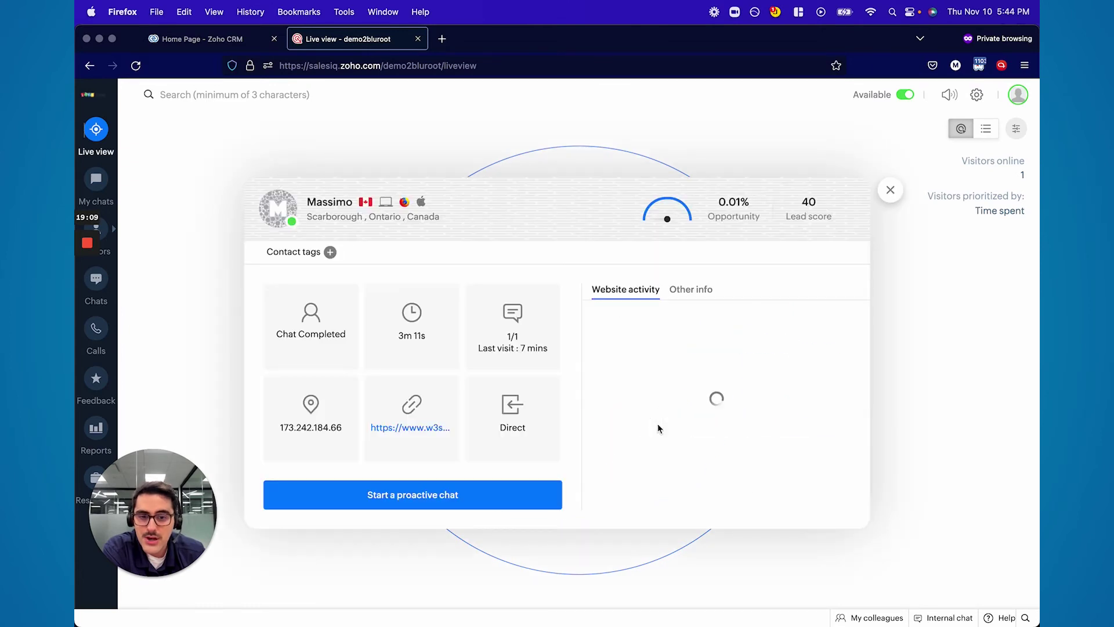
left_click(436, 495)
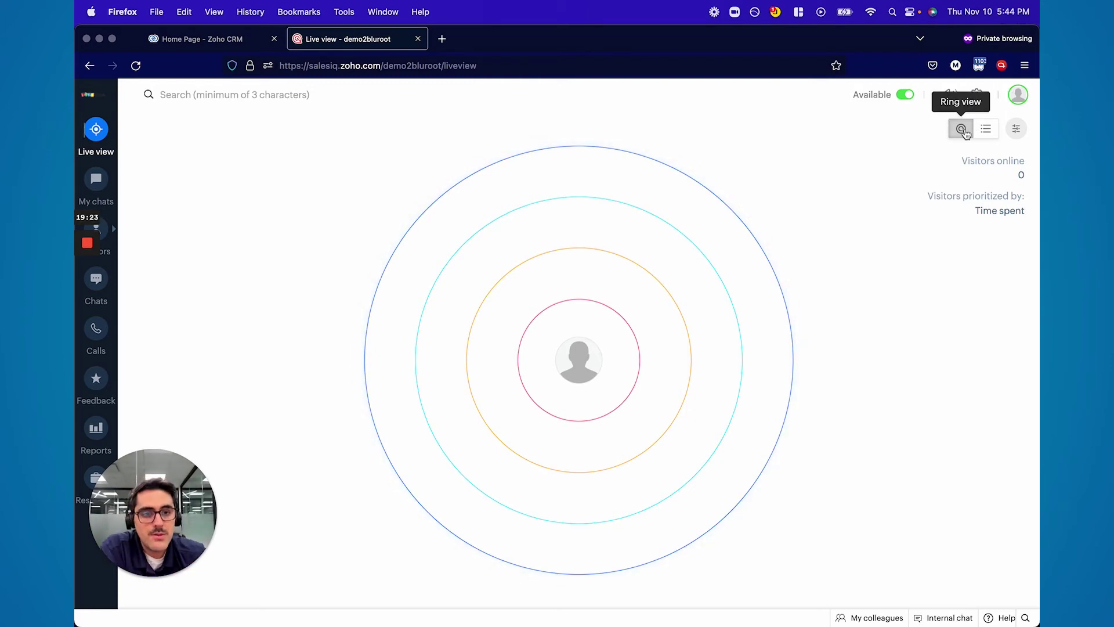
Look over the visitor prioritization choices and what the third ring represents
left_click(1016, 129)
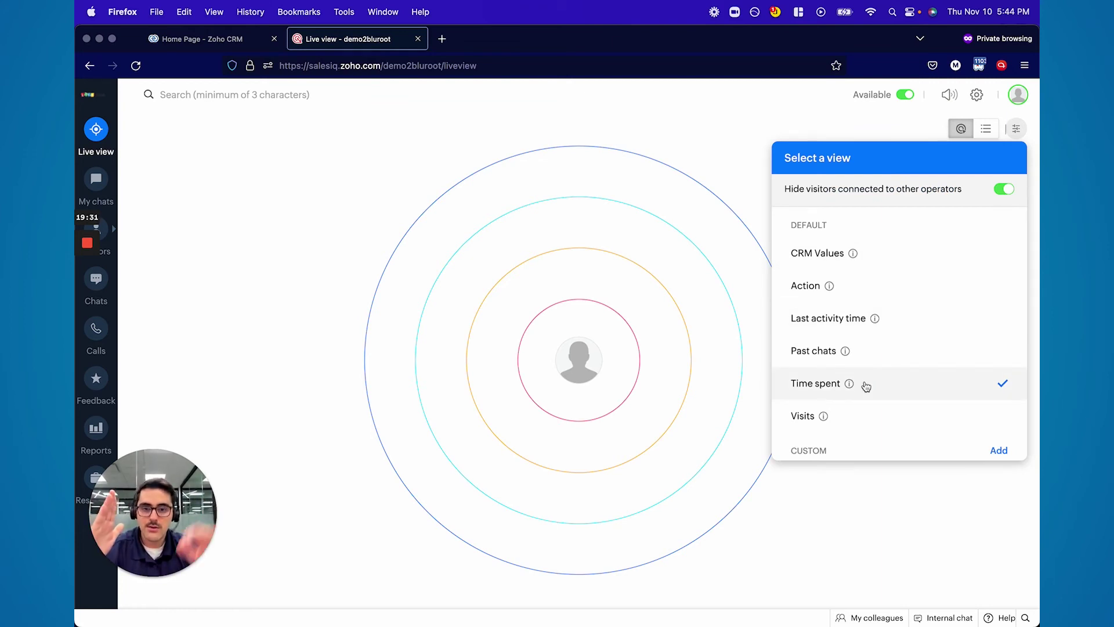
left_click(417, 382)
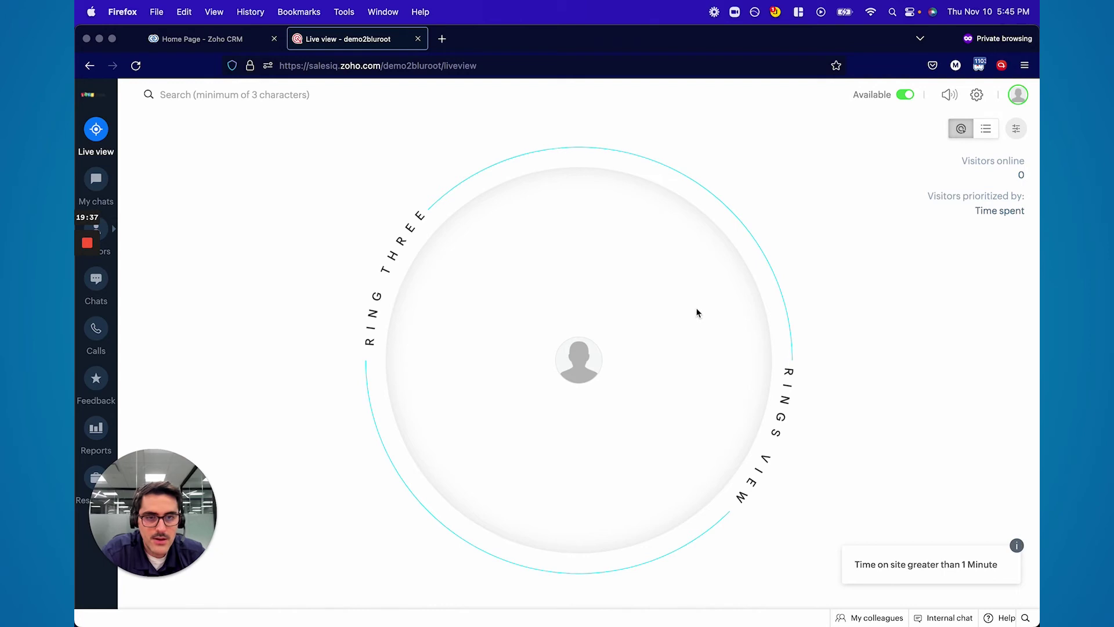
left_click(1016, 129)
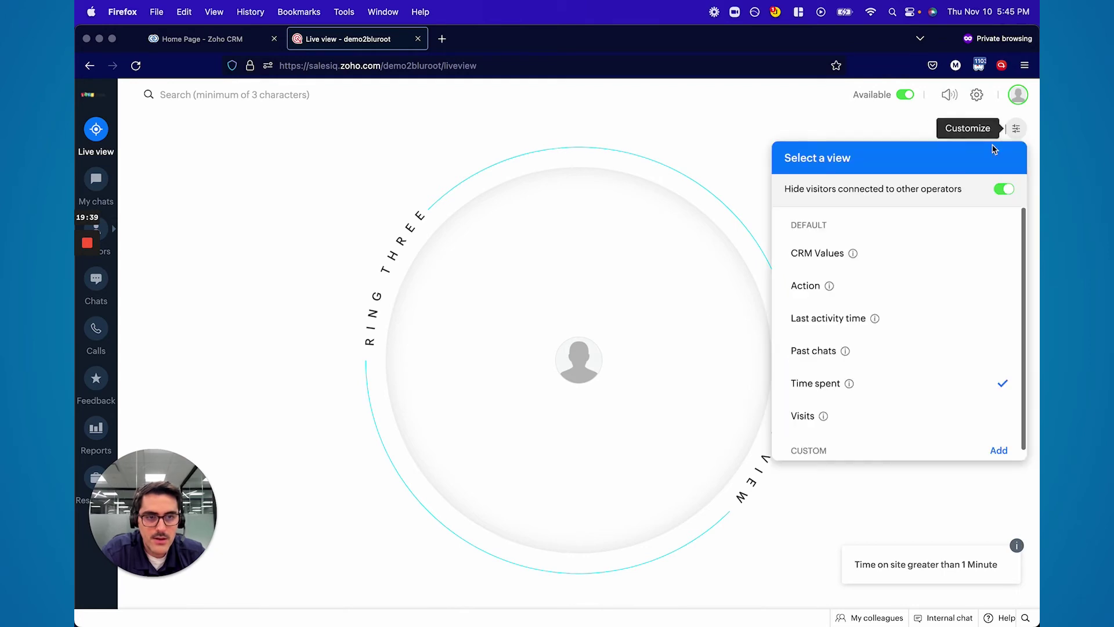
left_click(477, 295)
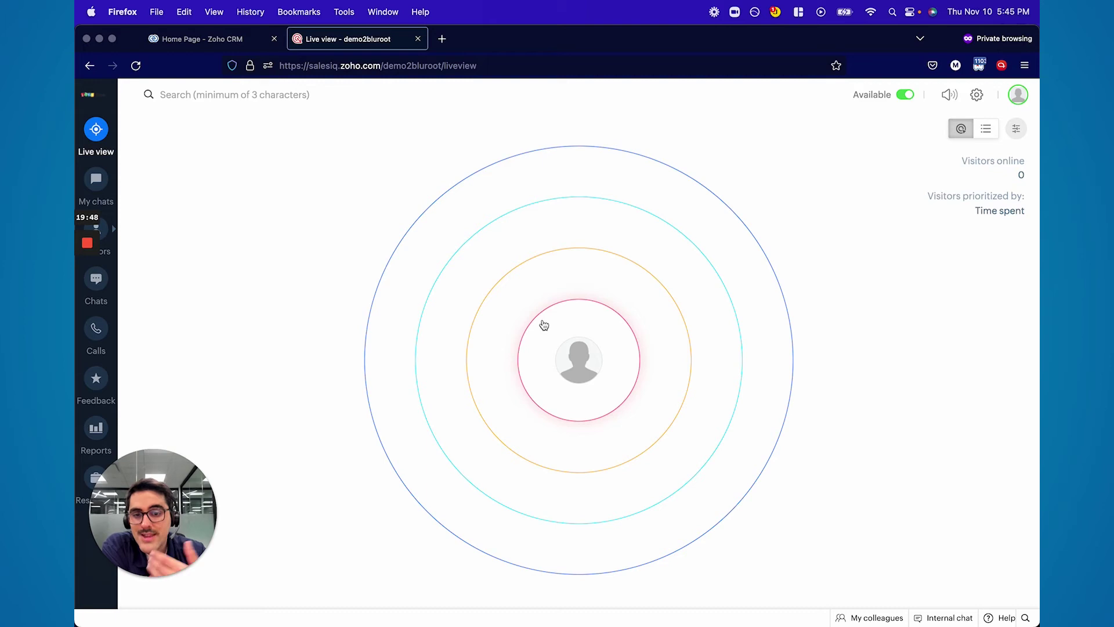
Reopen the prioritization choices, start adding a custom view, then go to Settings
left_click(1016, 128)
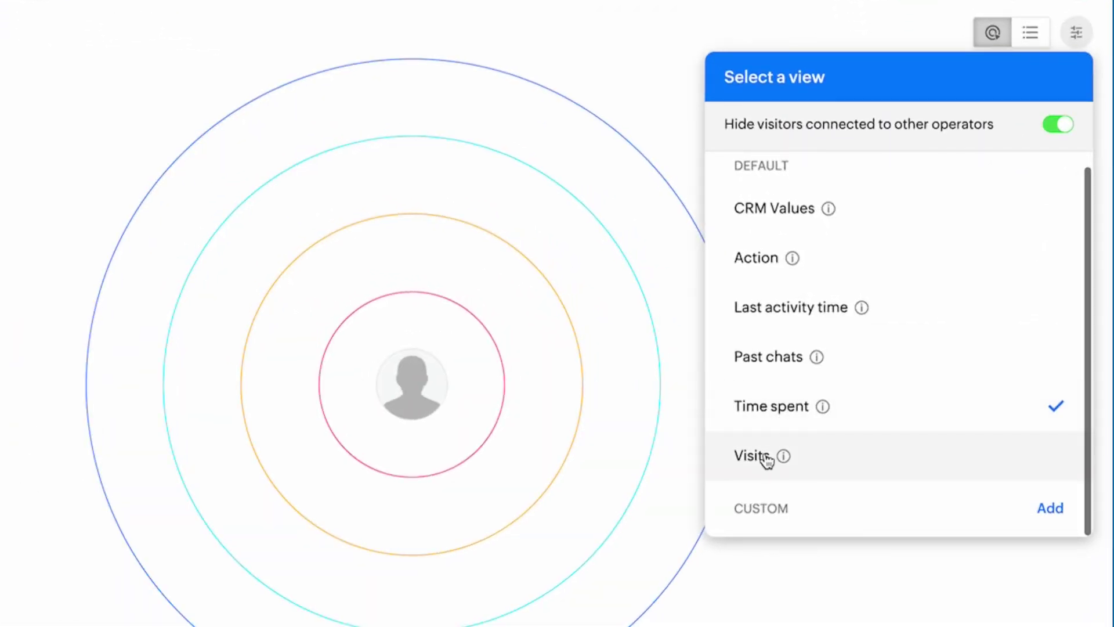
scroll(766, 464, "up", 1)
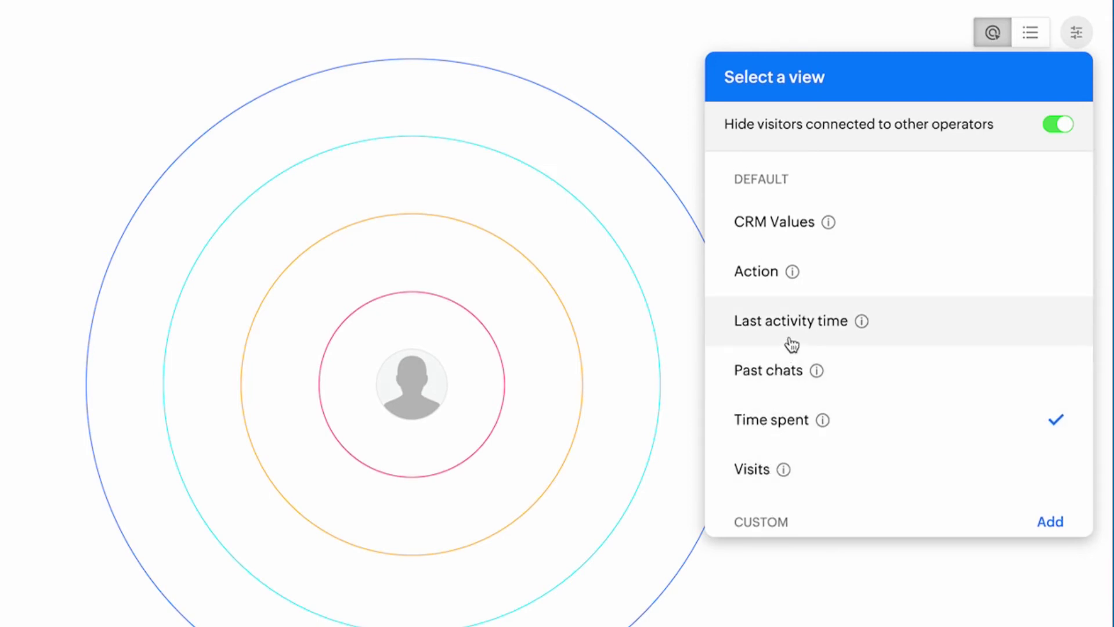
scroll(751, 356, "down", 1)
left_click(1048, 507)
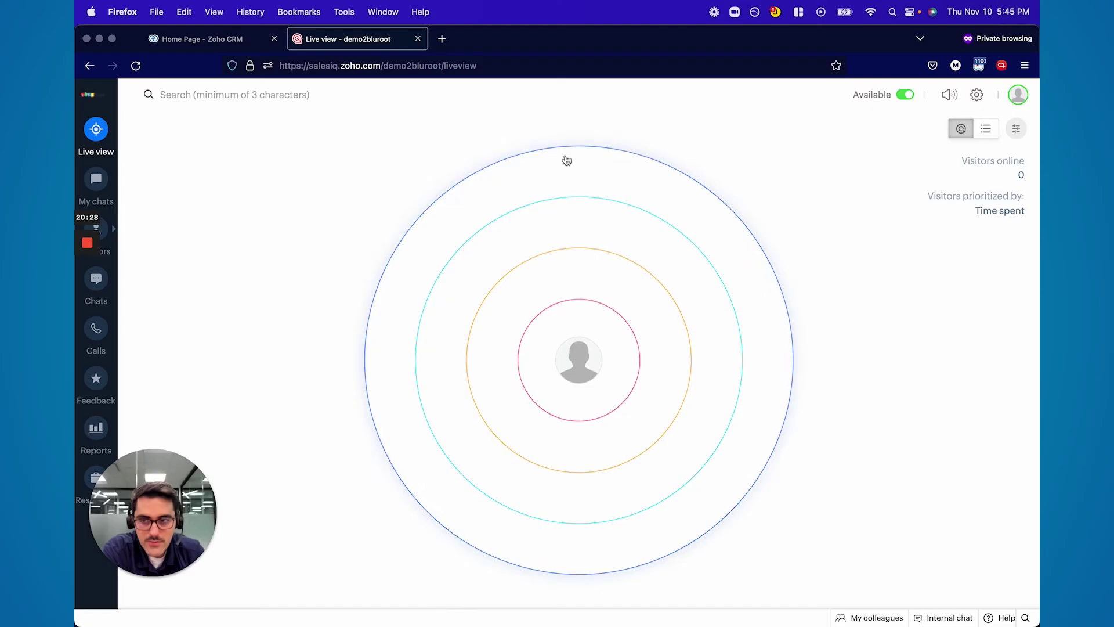
left_click(976, 95)
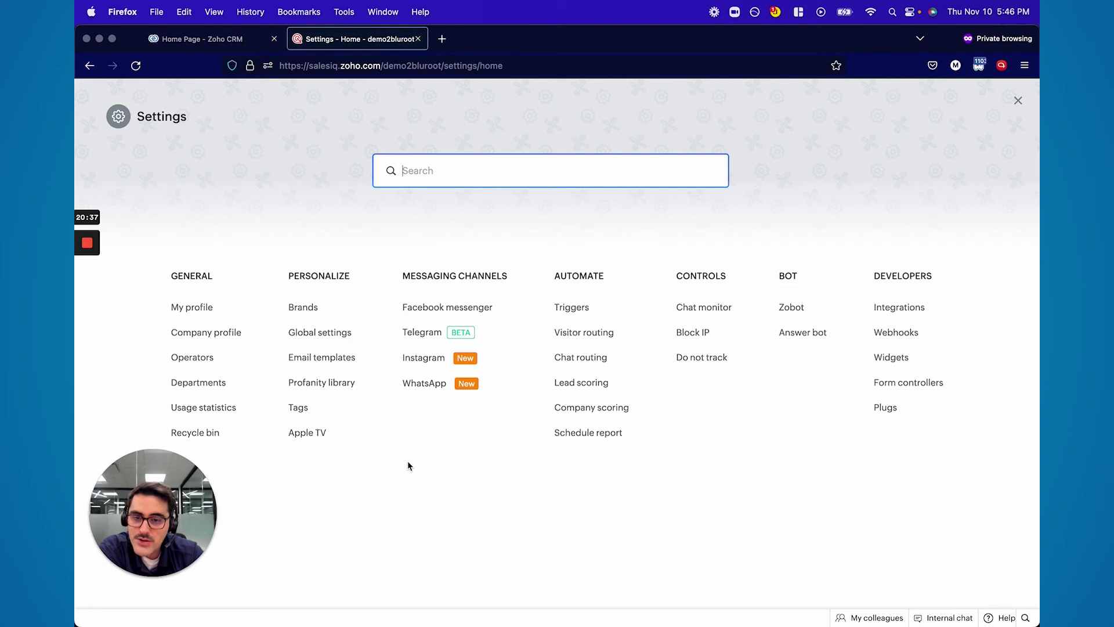
Browse the Facebook messenger channel page, close it, and open Triggers under Automate
left_click(432, 307)
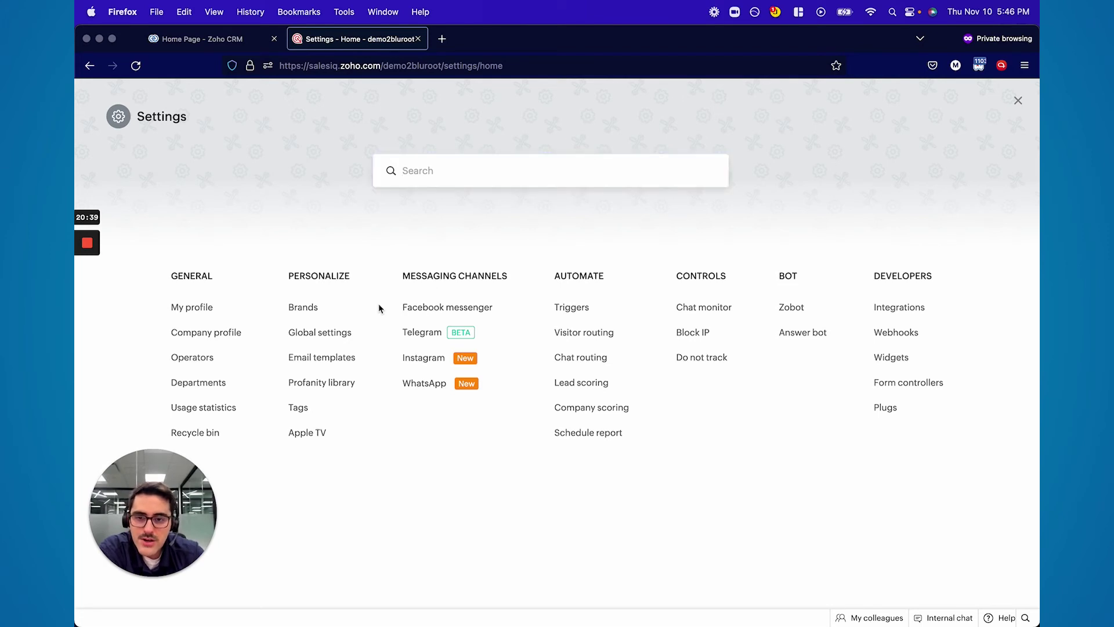
left_click(433, 309)
scroll(398, 336, "down", 2)
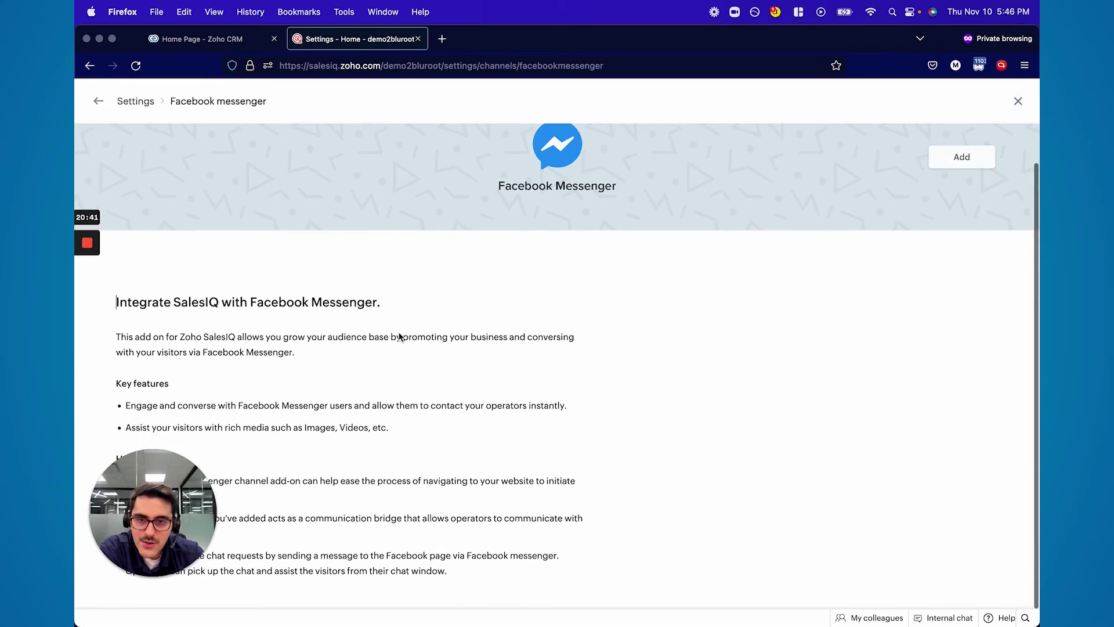
scroll(399, 336, "up", 2)
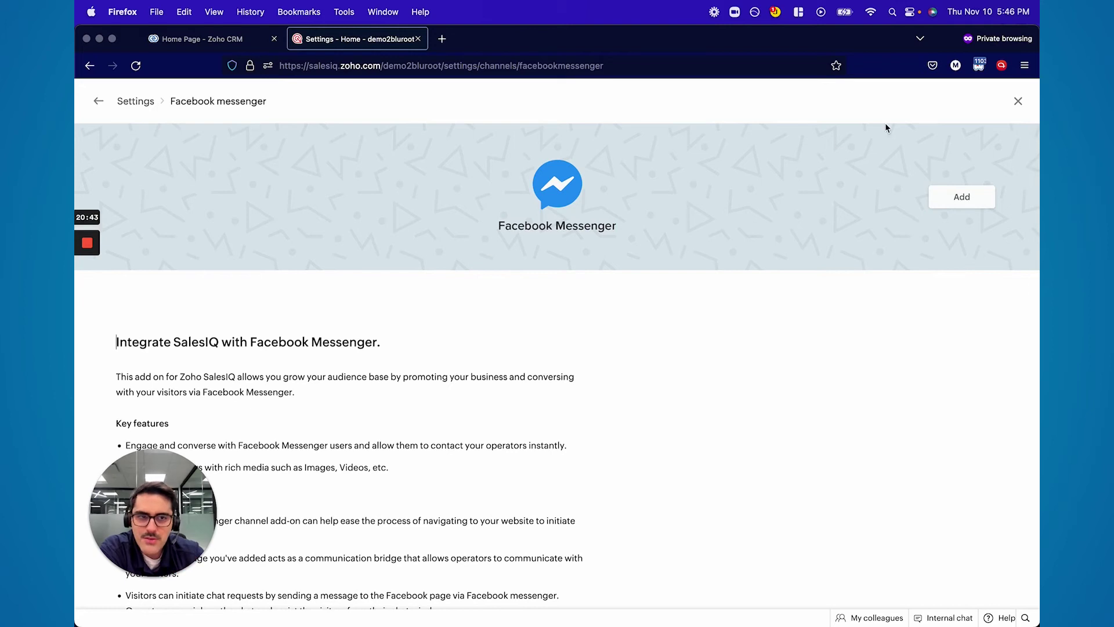
left_click(1018, 101)
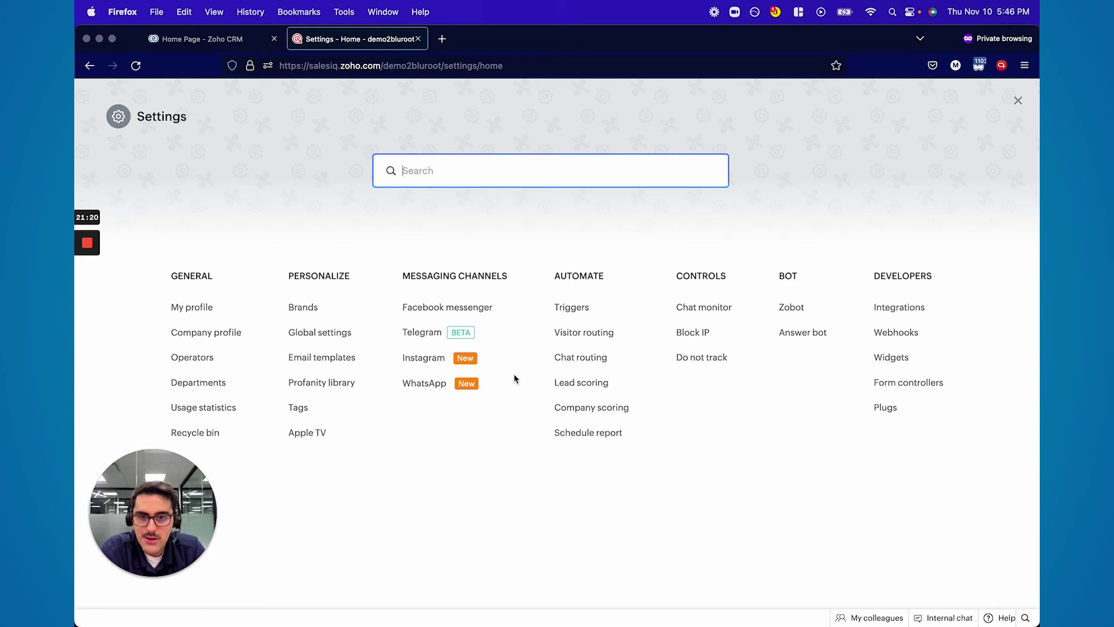
left_click(571, 308)
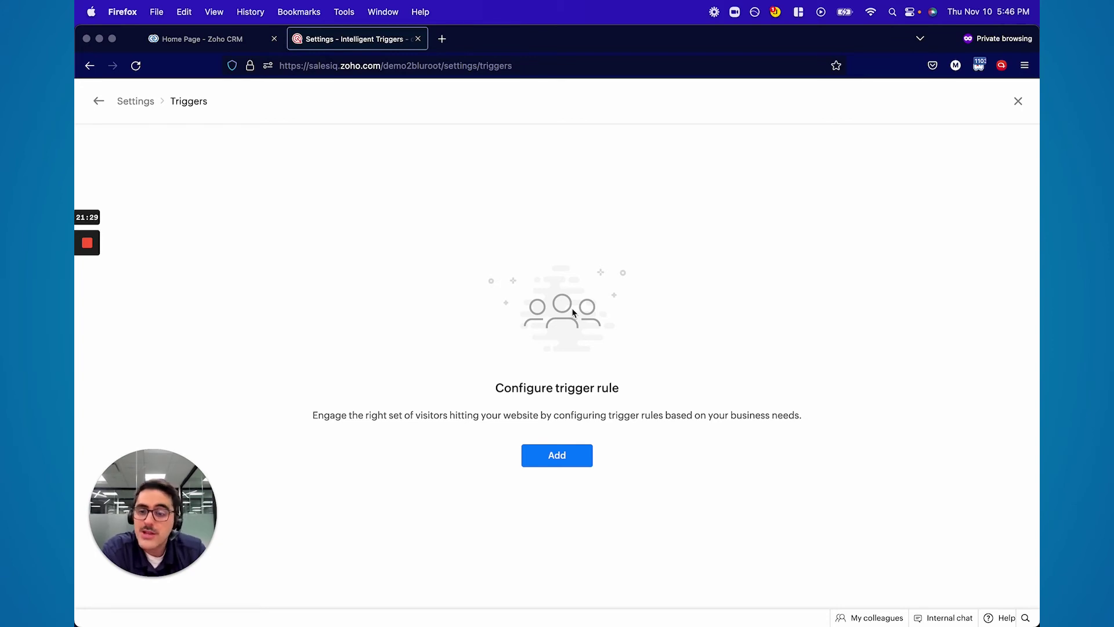
Start a new ABC Website trigger for visitors whose Current page URL is bluroot.ca/home
left_click(558, 460)
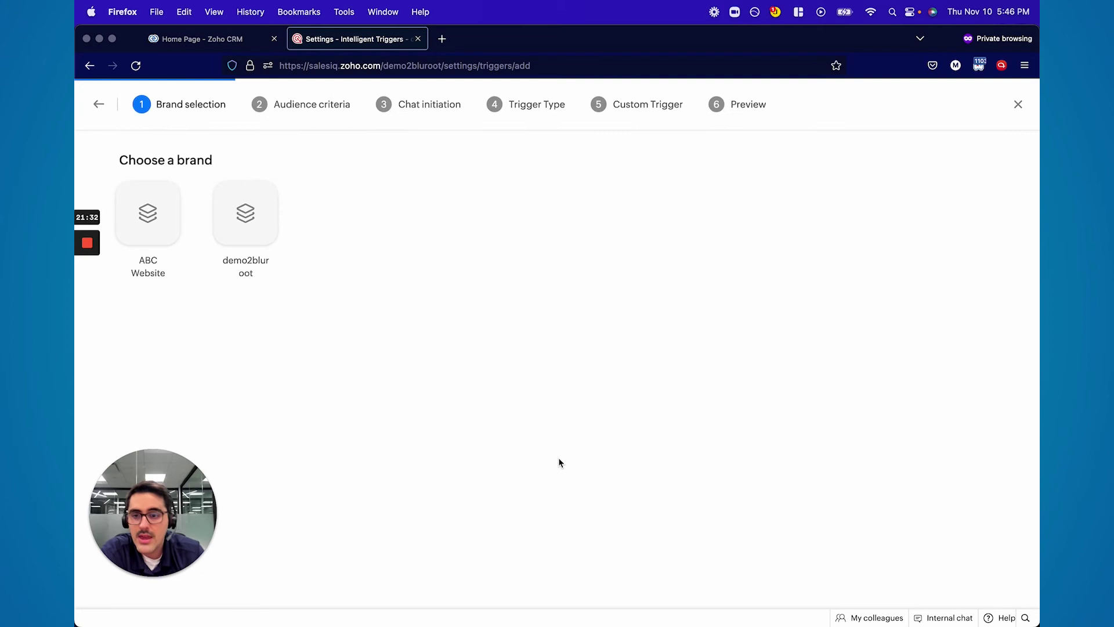
left_click(156, 216)
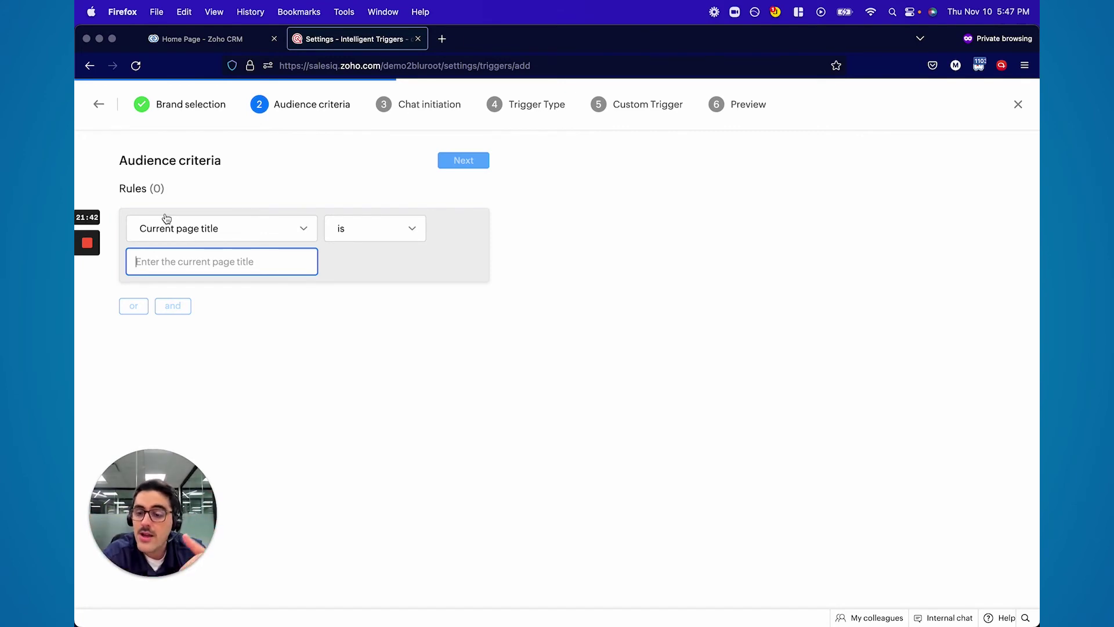
left_click(172, 230)
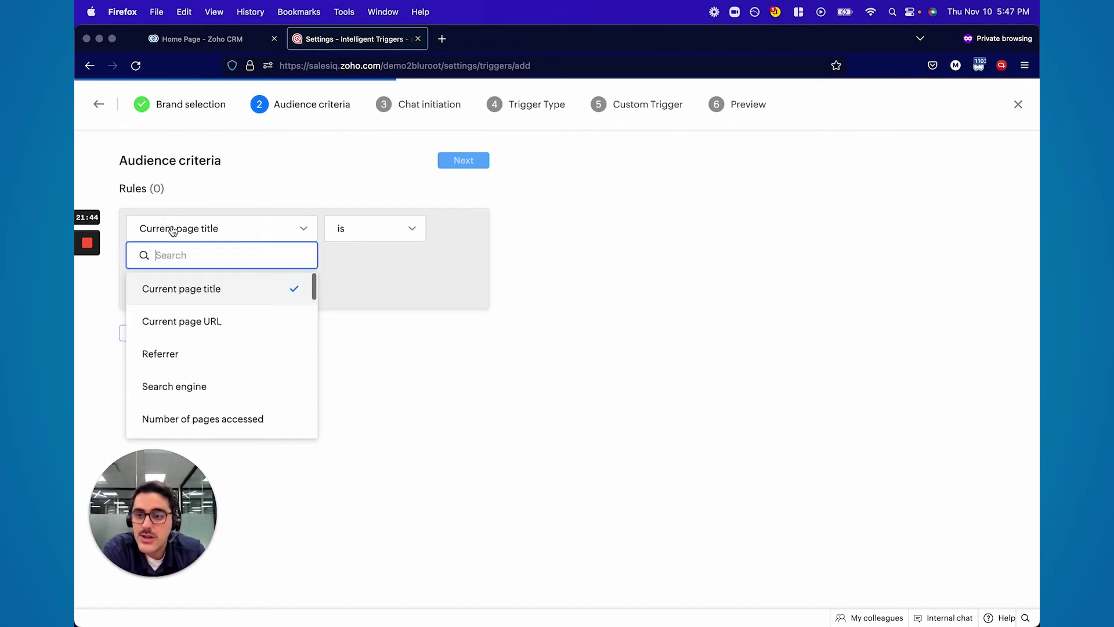
left_click(390, 259)
type("Ho")
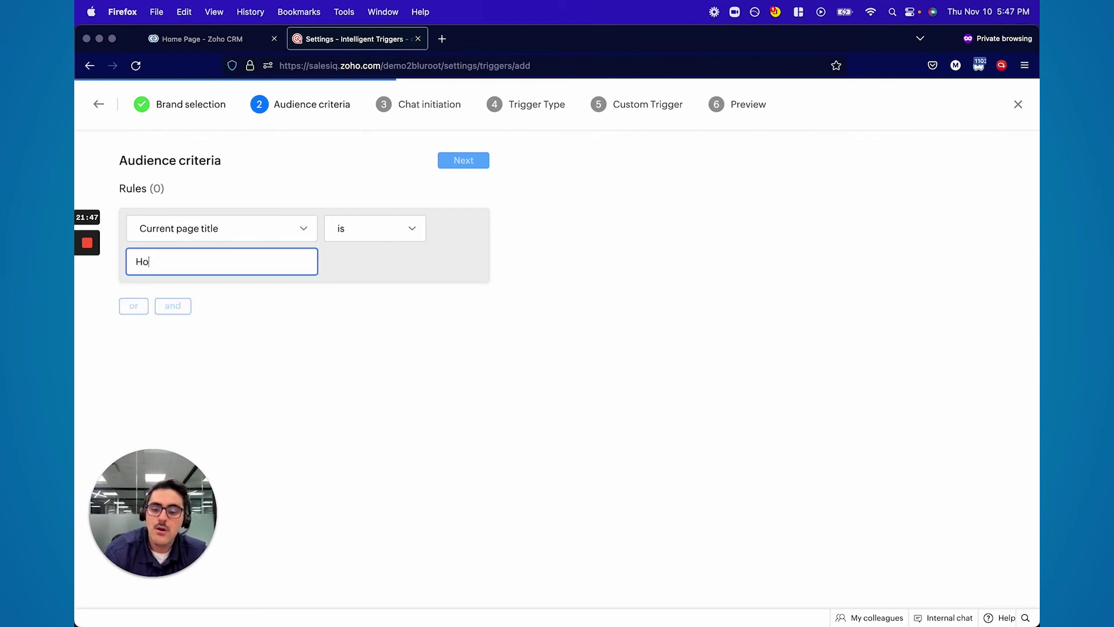
type("me")
left_click(261, 230)
left_click(221, 320)
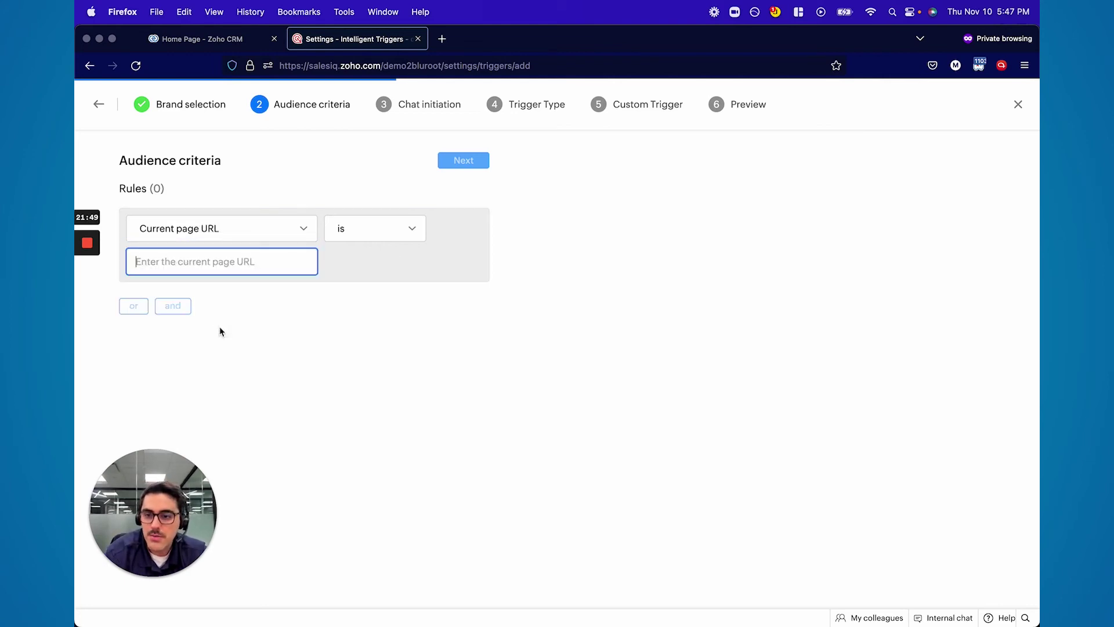
type("blu")
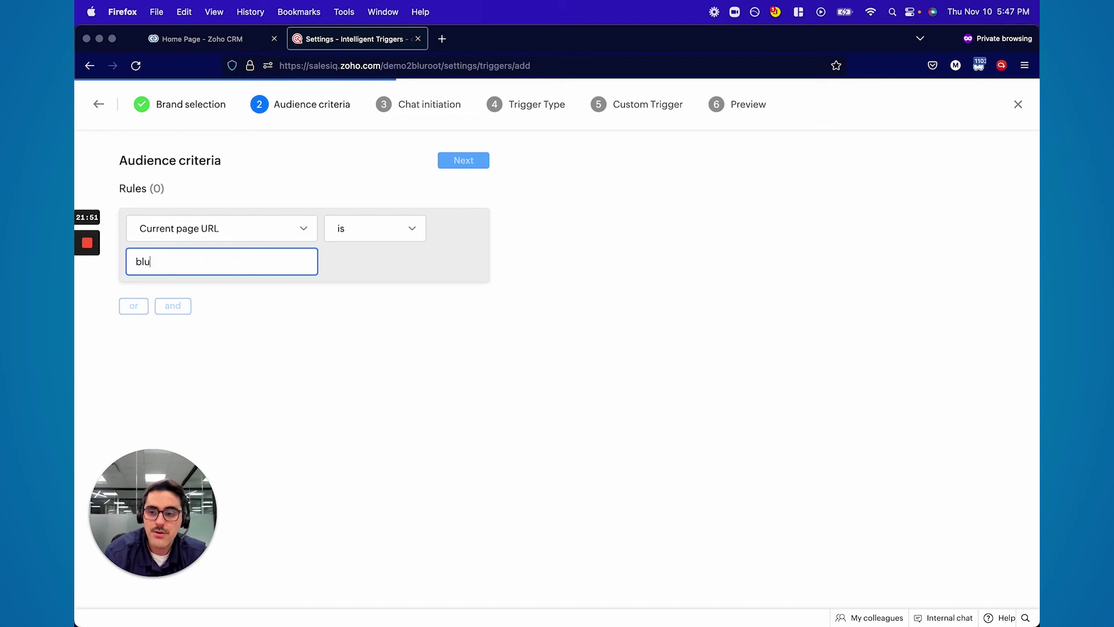
type("root.ca/home")
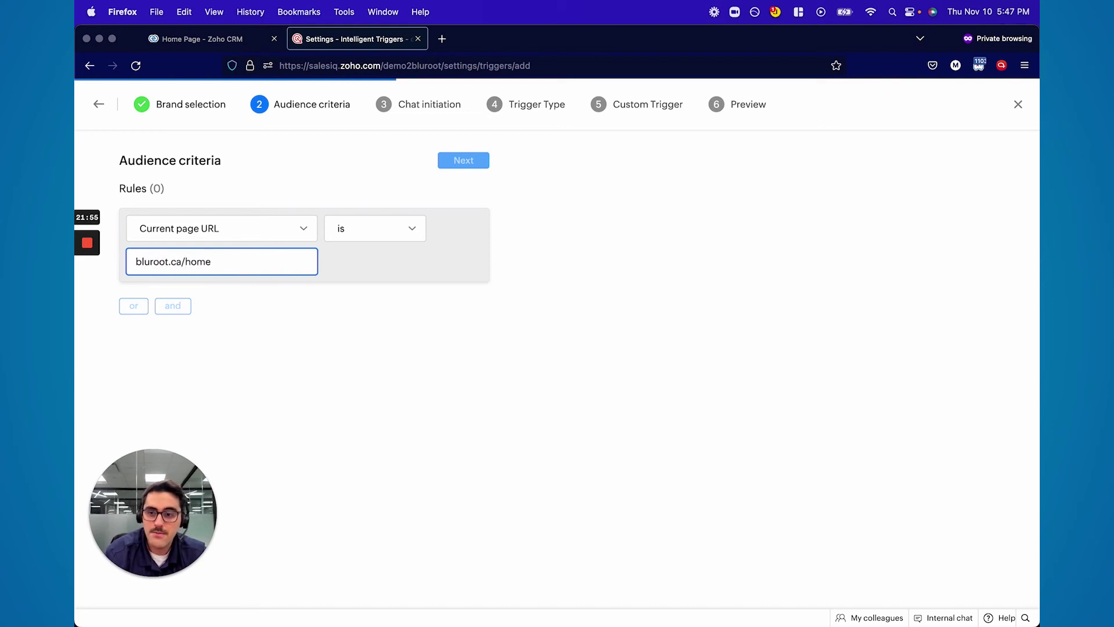
left_click(468, 161)
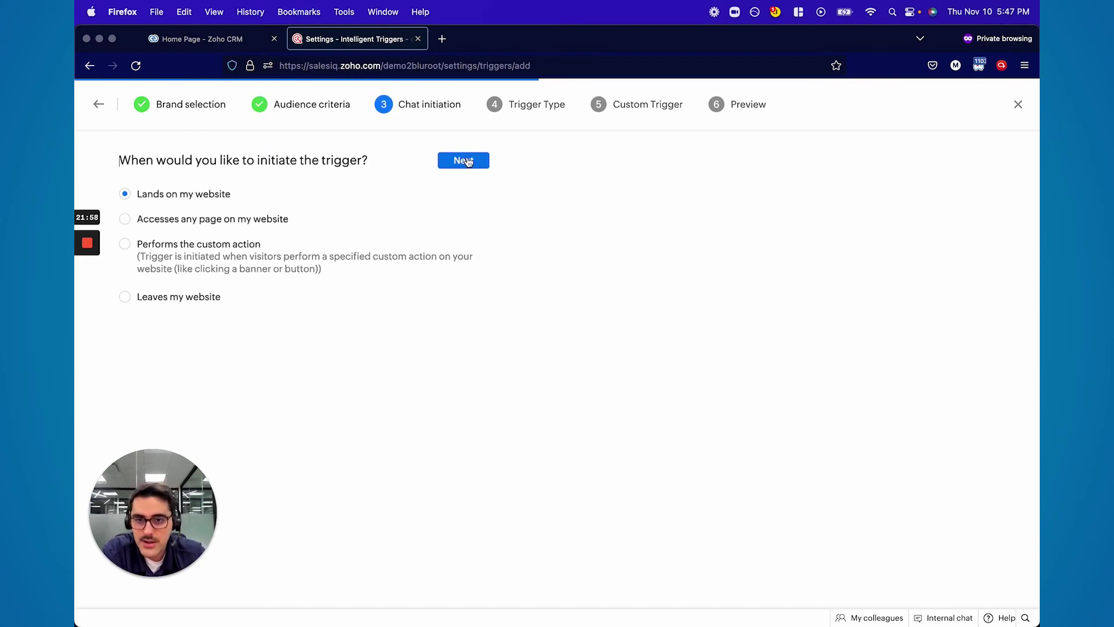
left_click(322, 108)
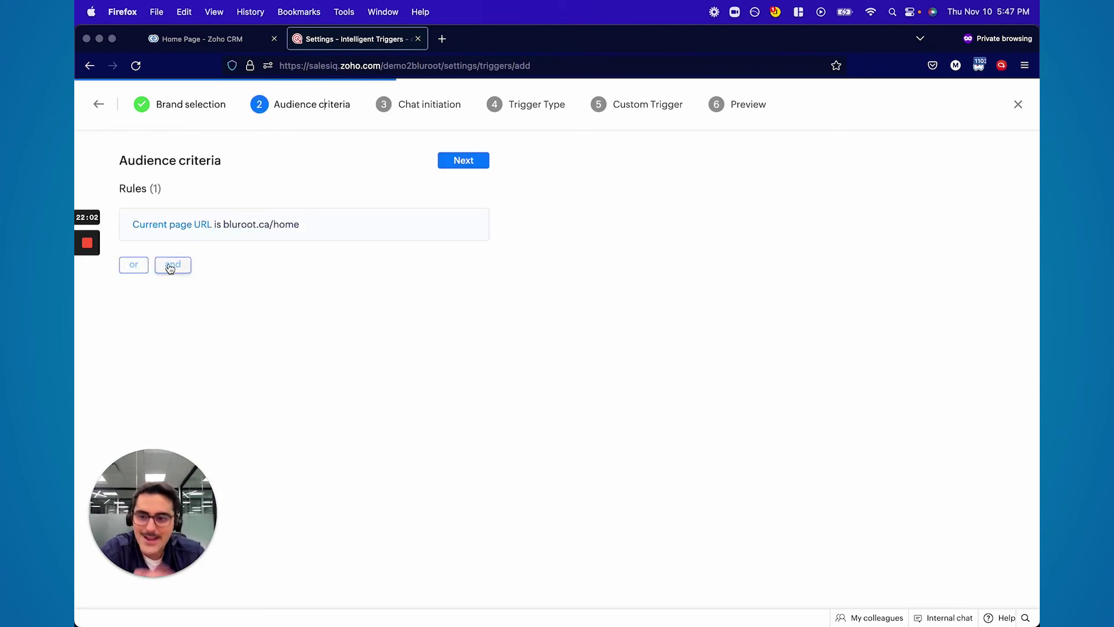
left_click(459, 162)
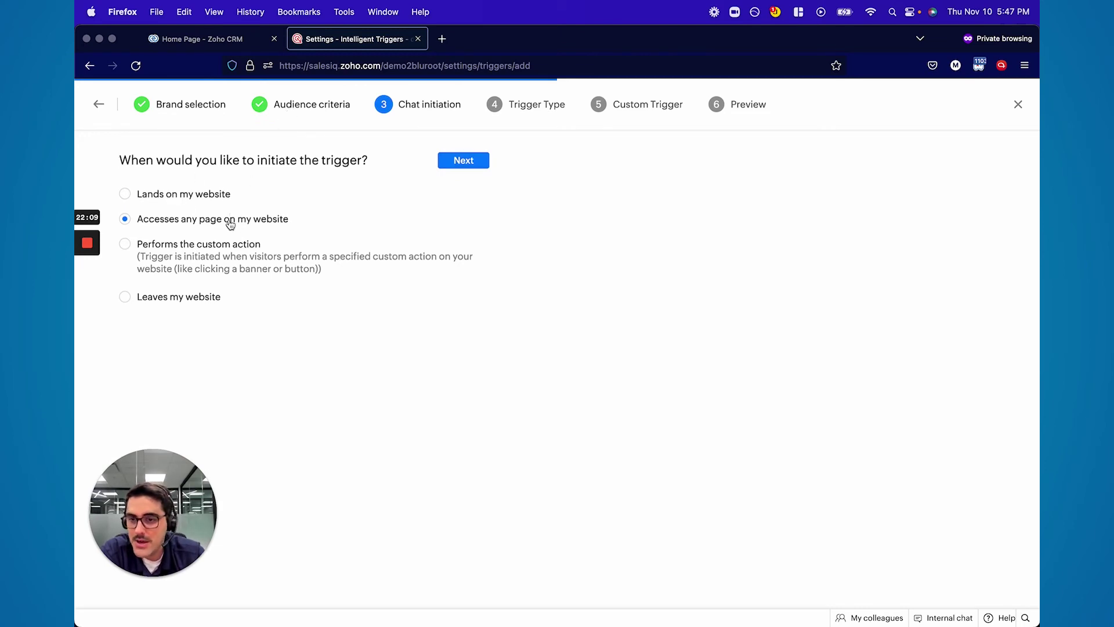
Start it on any page access, send a chat invite with an operator name, then back out
left_click(207, 246)
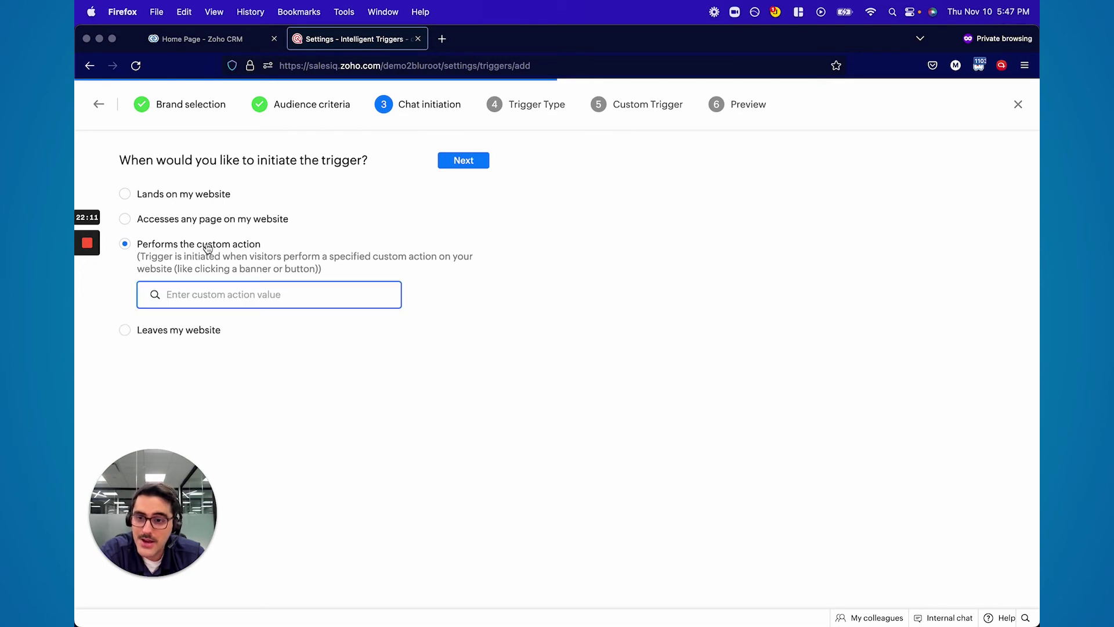
left_click(174, 330)
left_click(195, 200)
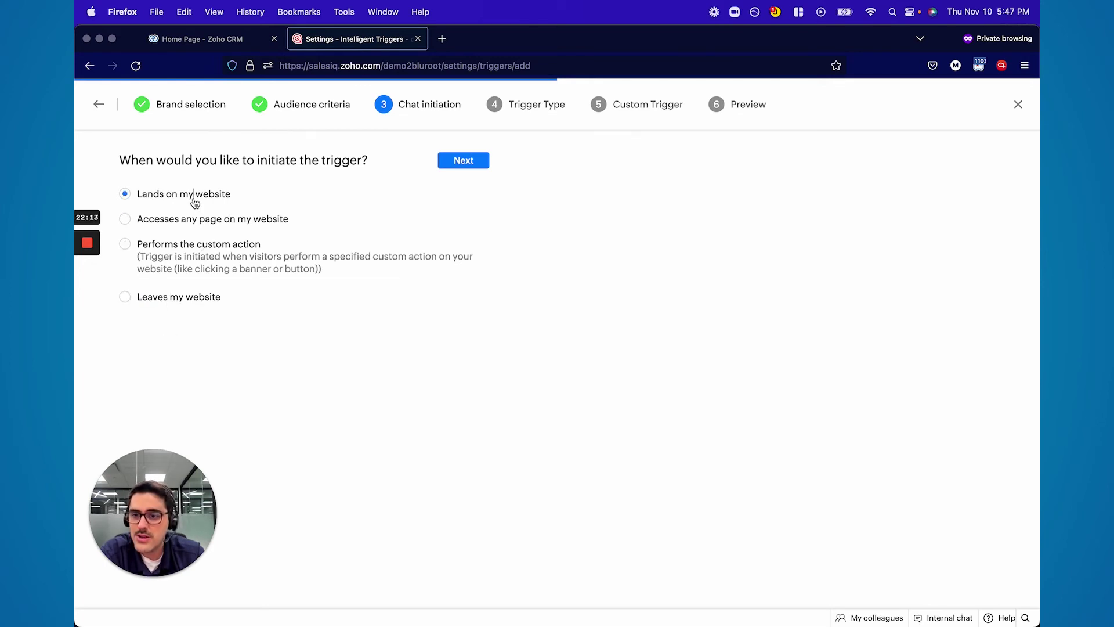
left_click(206, 223)
left_click(463, 165)
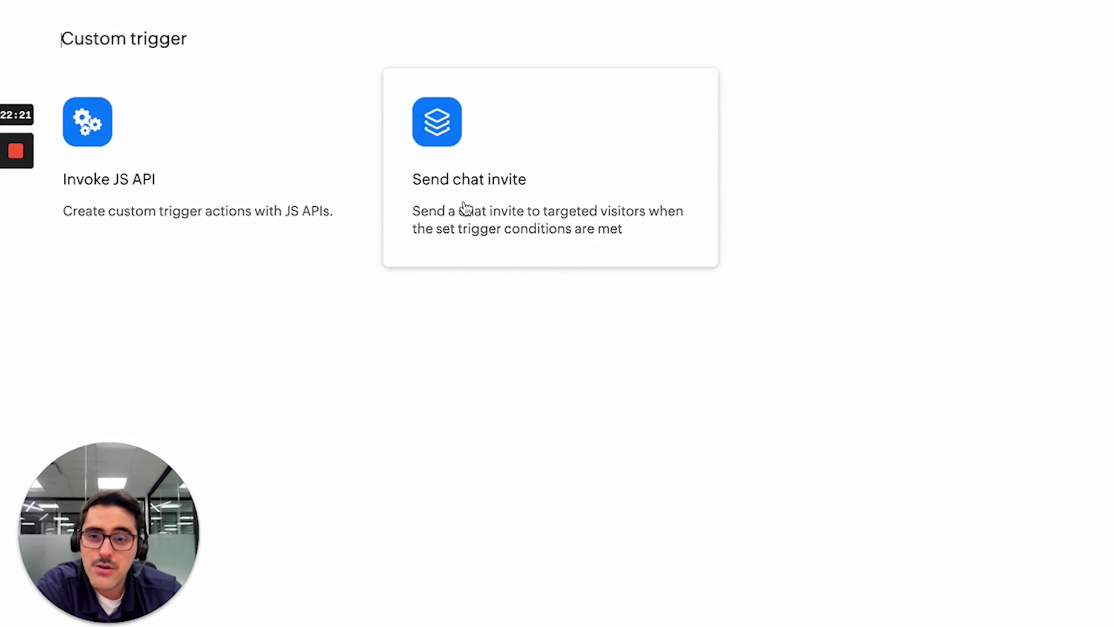
left_click(465, 207)
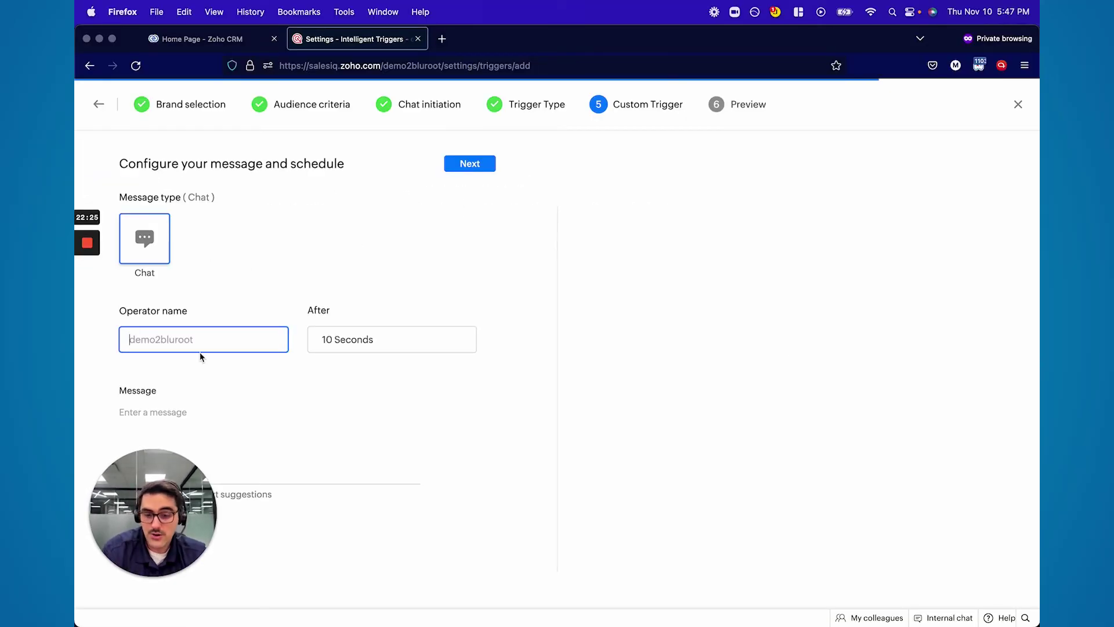
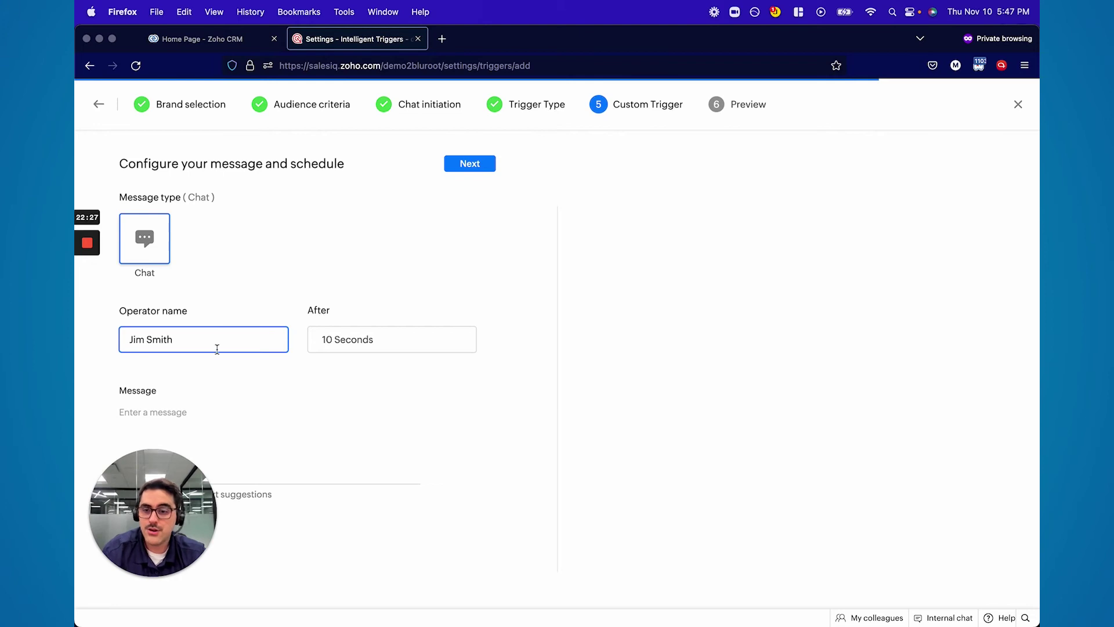
left_click(349, 345)
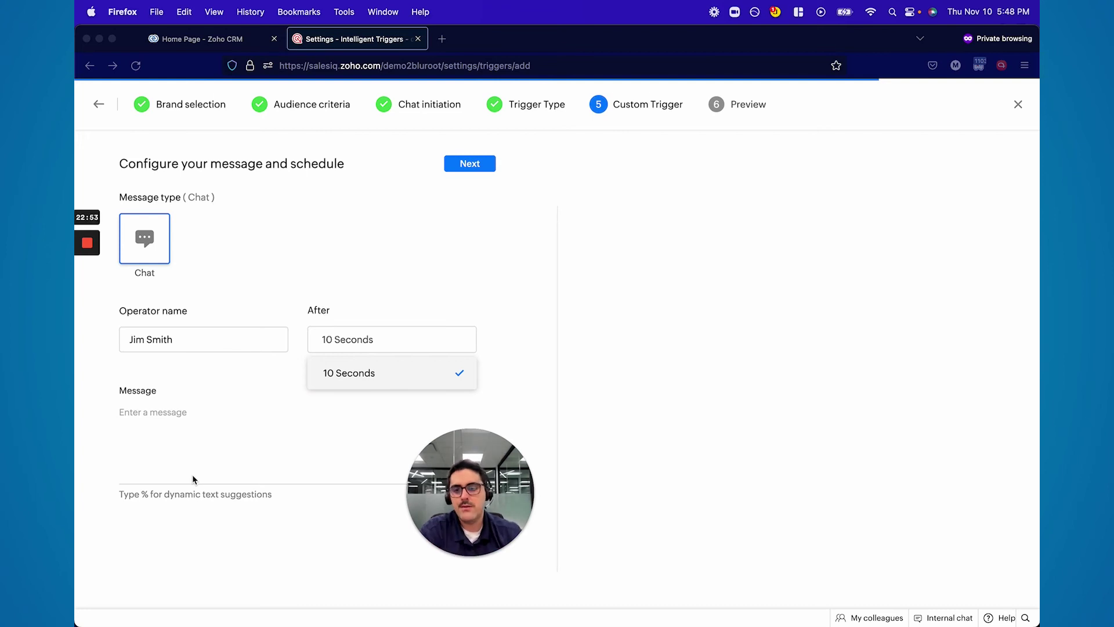
left_click(99, 107)
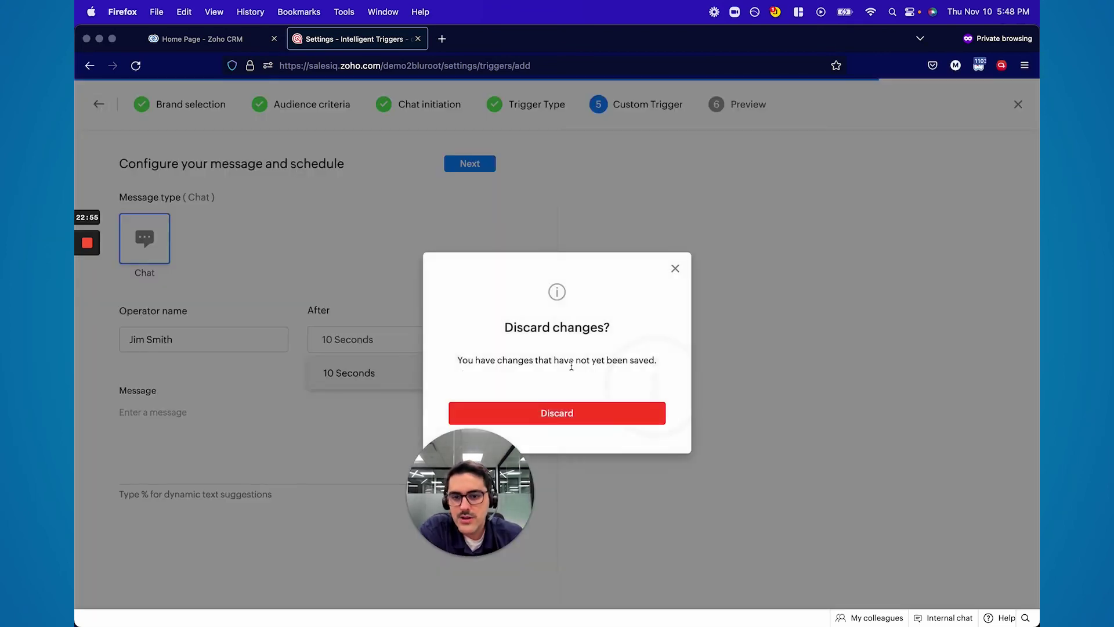
Discard the unsaved trigger, open Visitor routing in Settings, and add a new routing rule
left_click(592, 413)
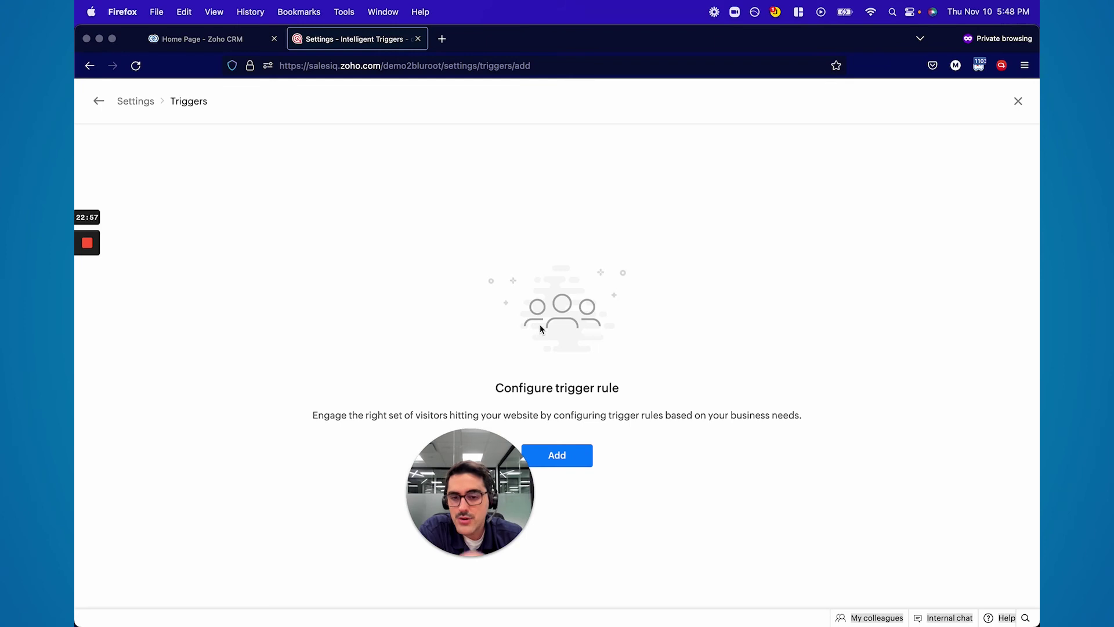
left_click(1016, 112)
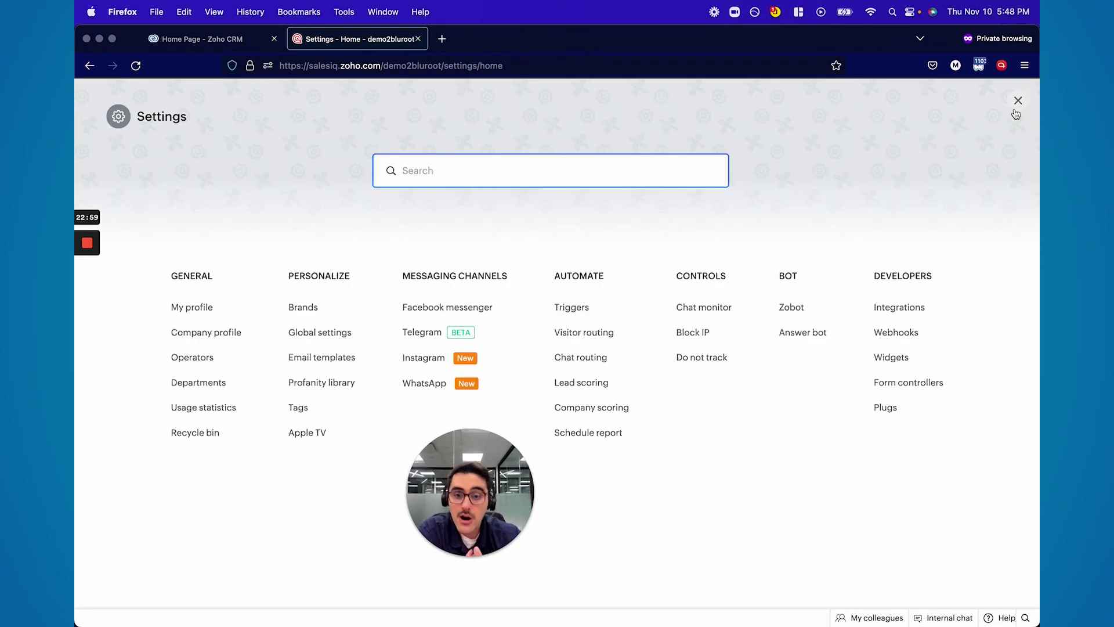
left_click(600, 332)
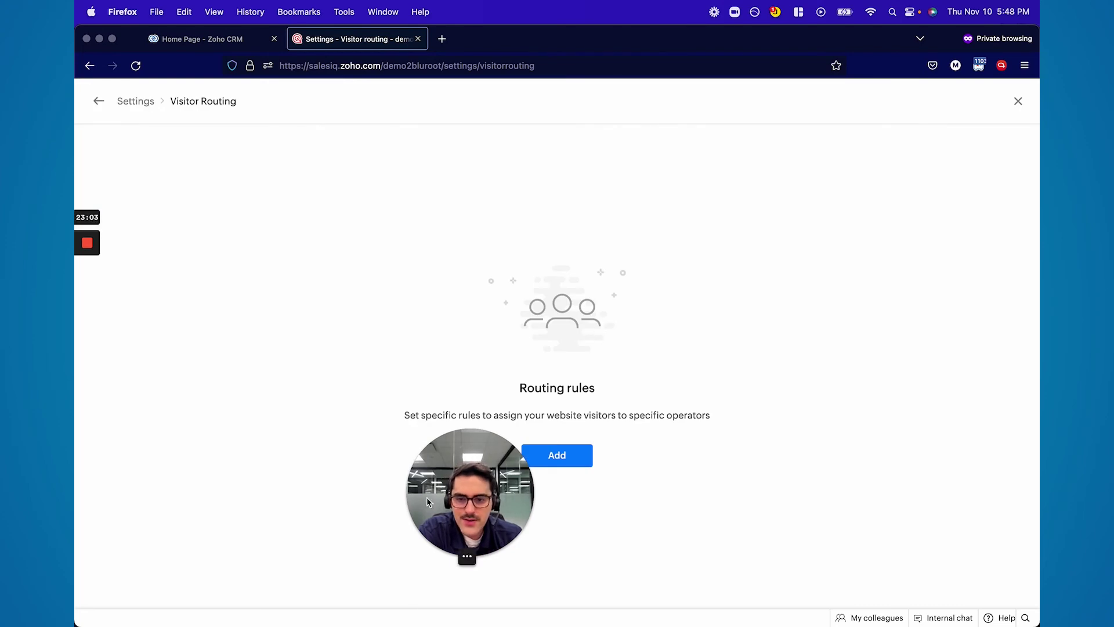
left_click_drag(418, 522, 101, 573)
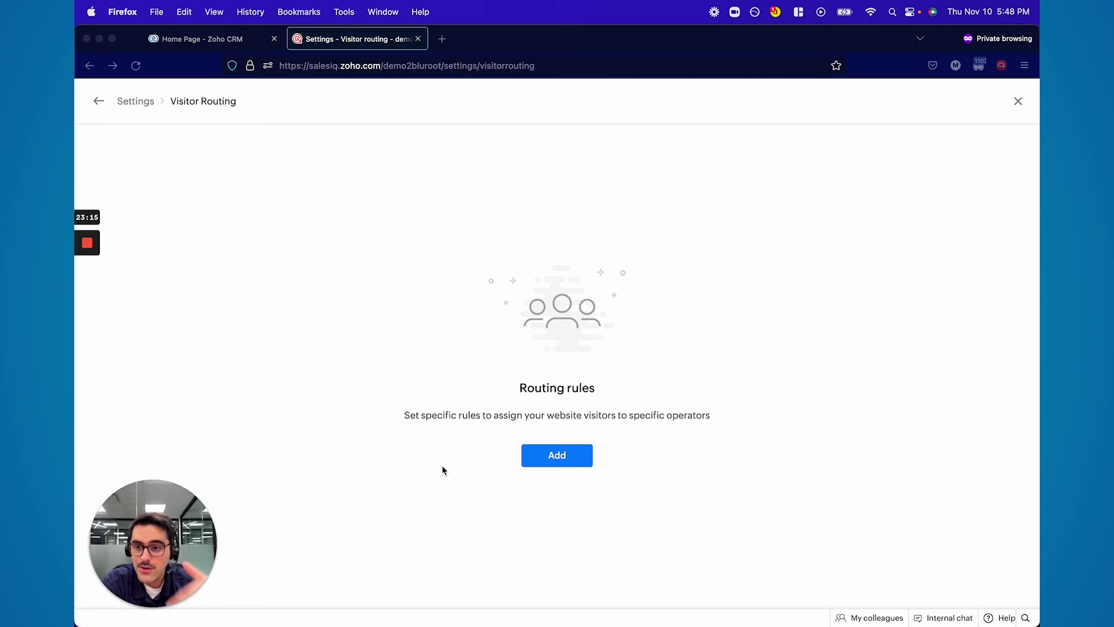
left_click(548, 458)
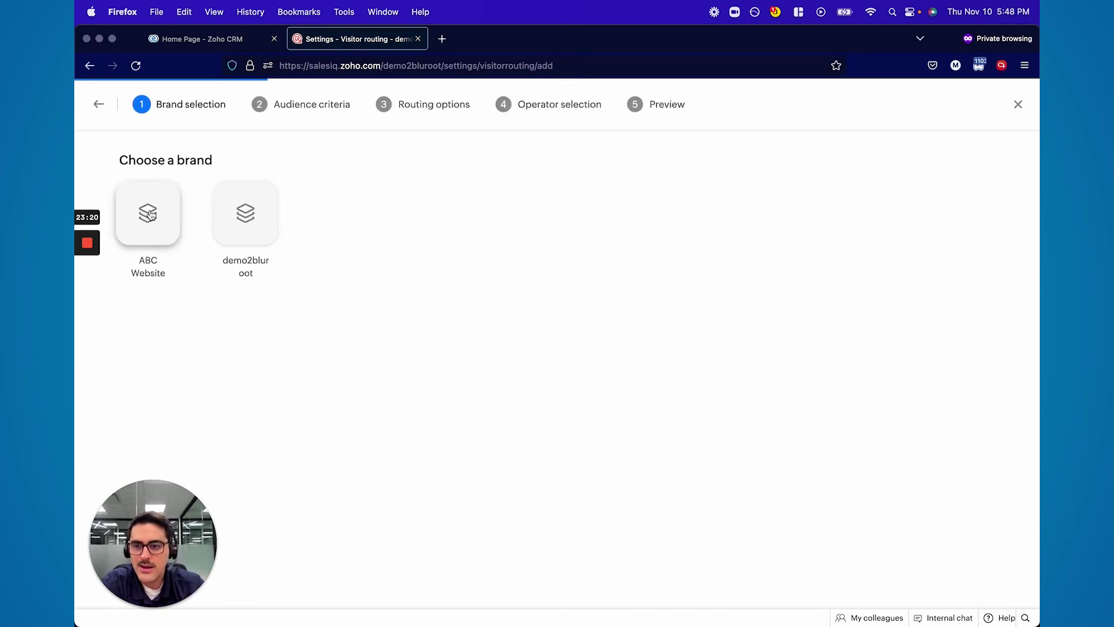
Choose the demo2bluroot brand for the visitor routing rule and glance at the Referrer criteria list
left_click(240, 218)
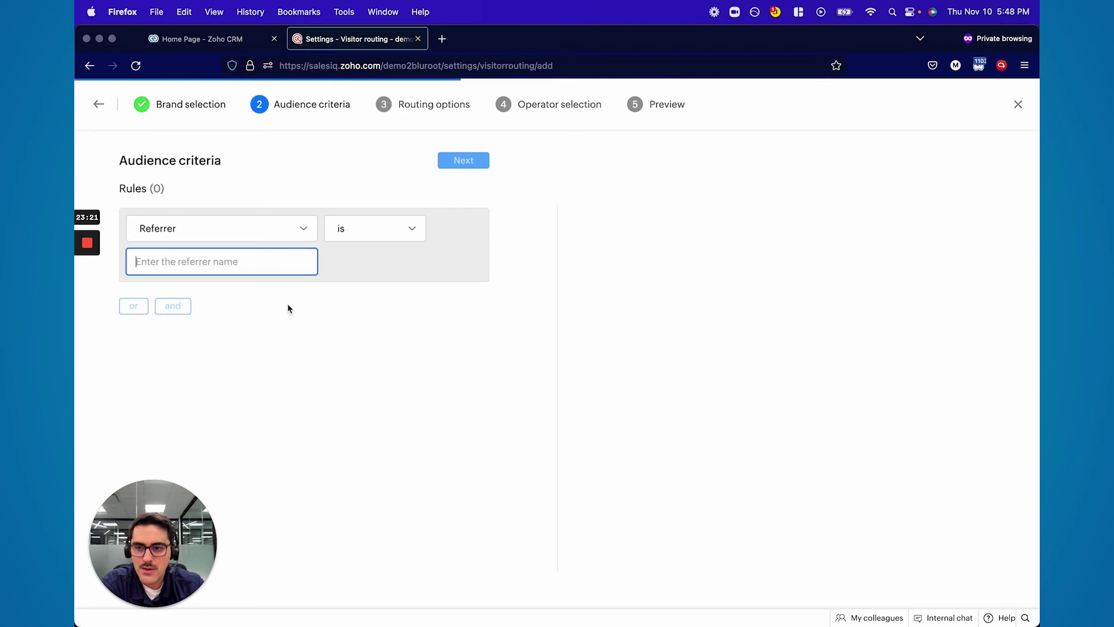
left_click(247, 234)
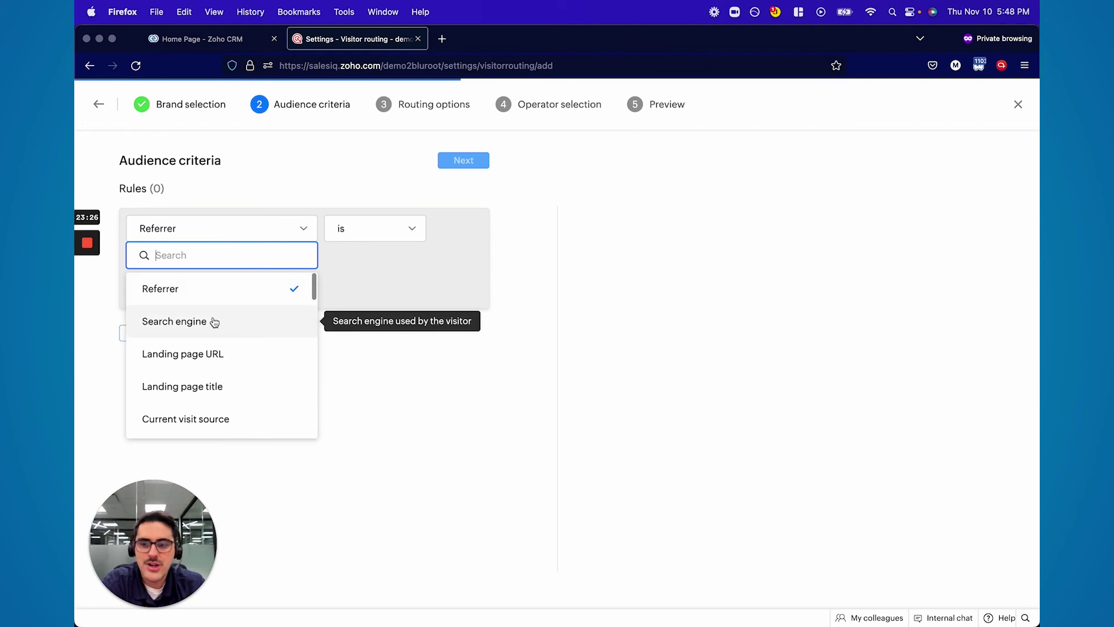
left_click(380, 294)
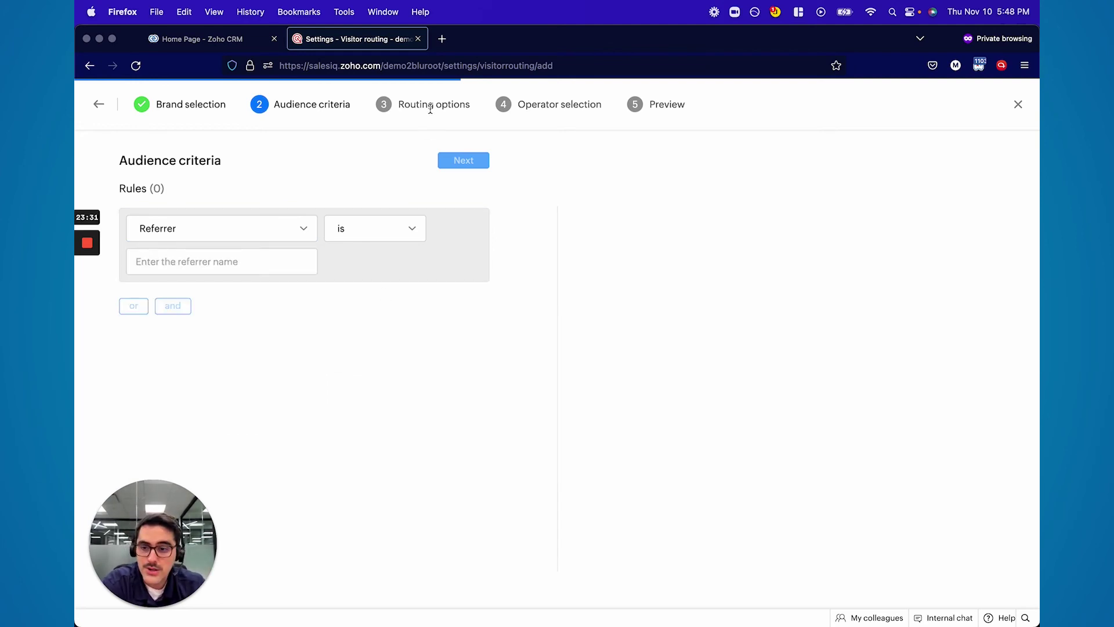
Discard the unsaved visitor routing rule and go to the Chat routing settings
left_click(1017, 104)
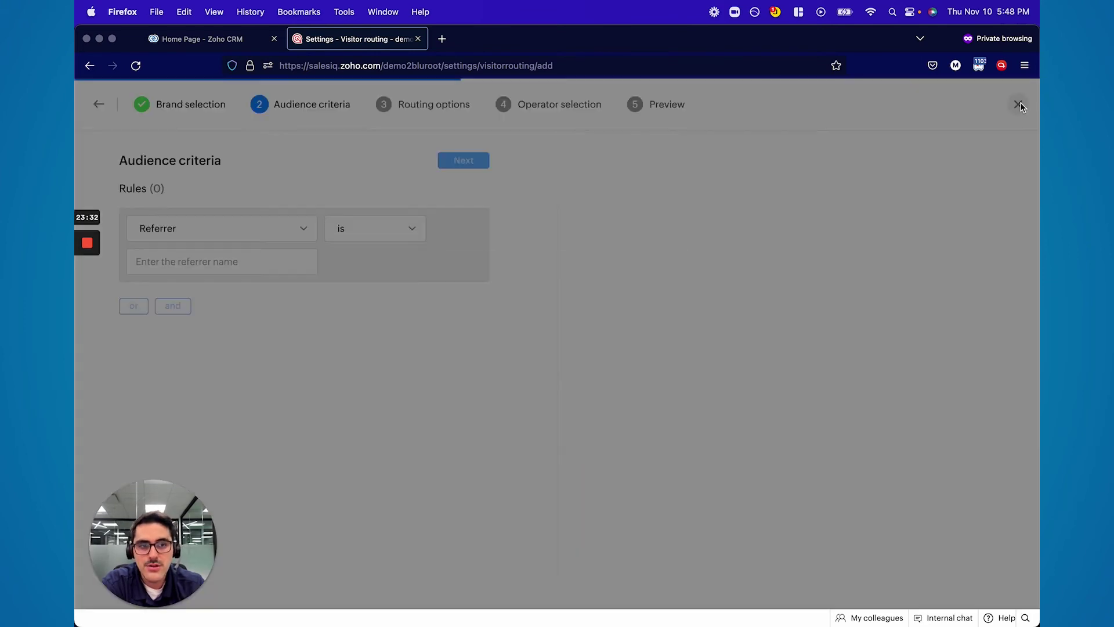
left_click(581, 413)
left_click(568, 359)
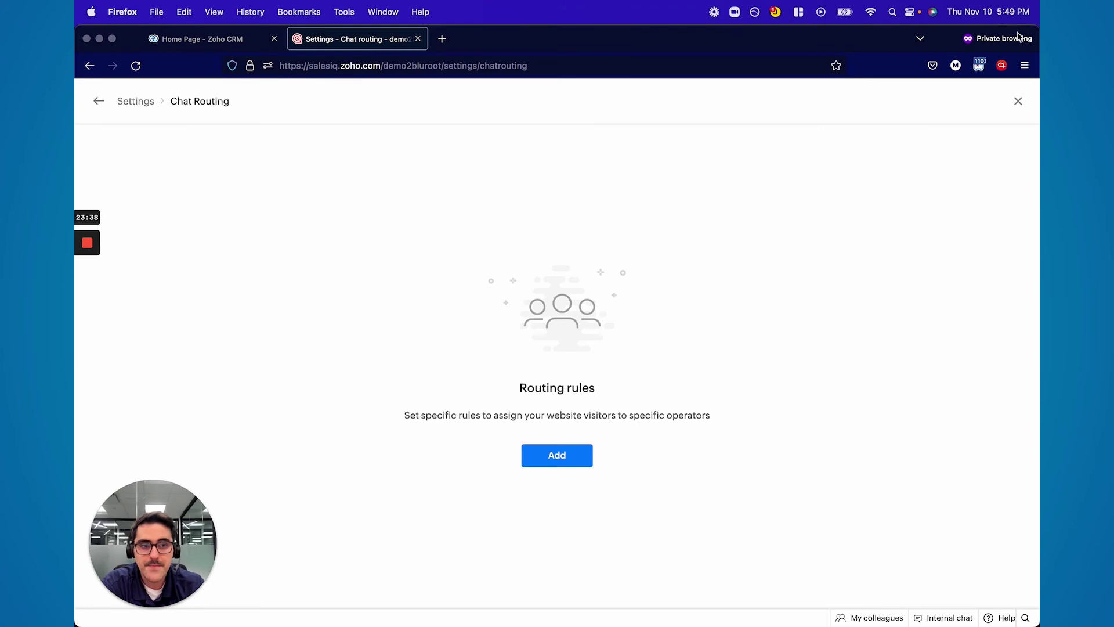
Leave Chat Routing, view Lead scoring's 16 rules, start a new rule, then back out to Settings
left_click(1018, 101)
left_click(587, 384)
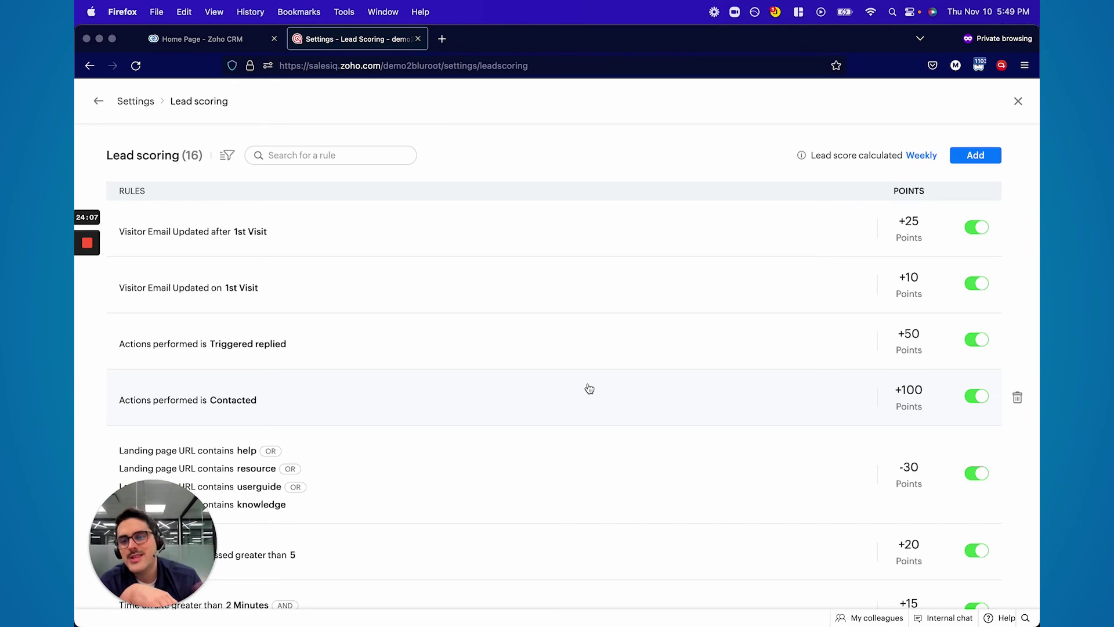
left_click(987, 157)
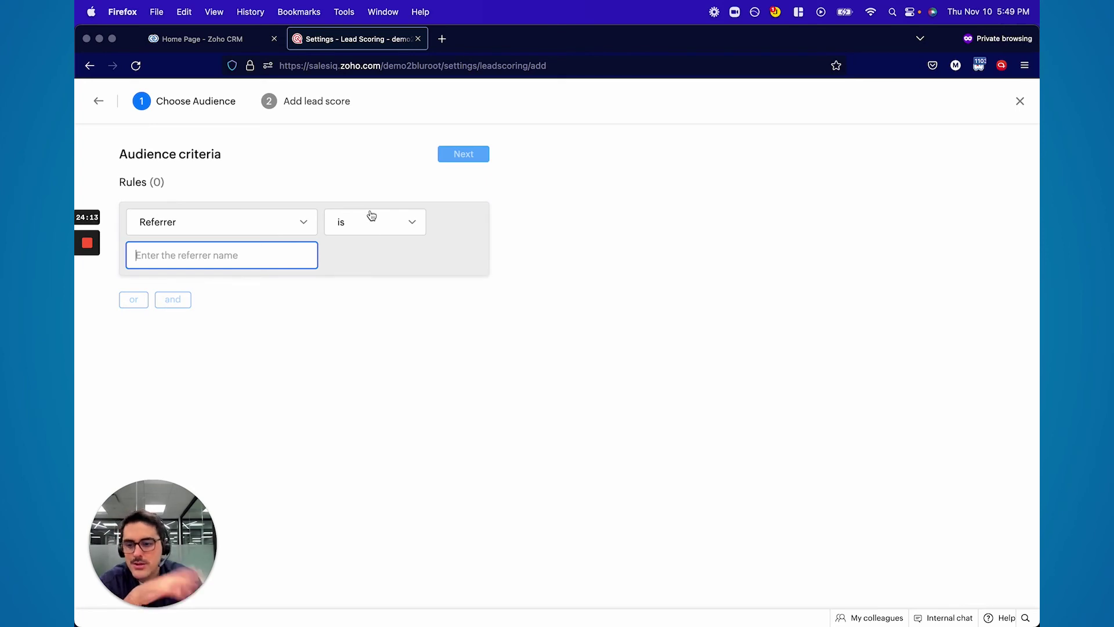
left_click(98, 103)
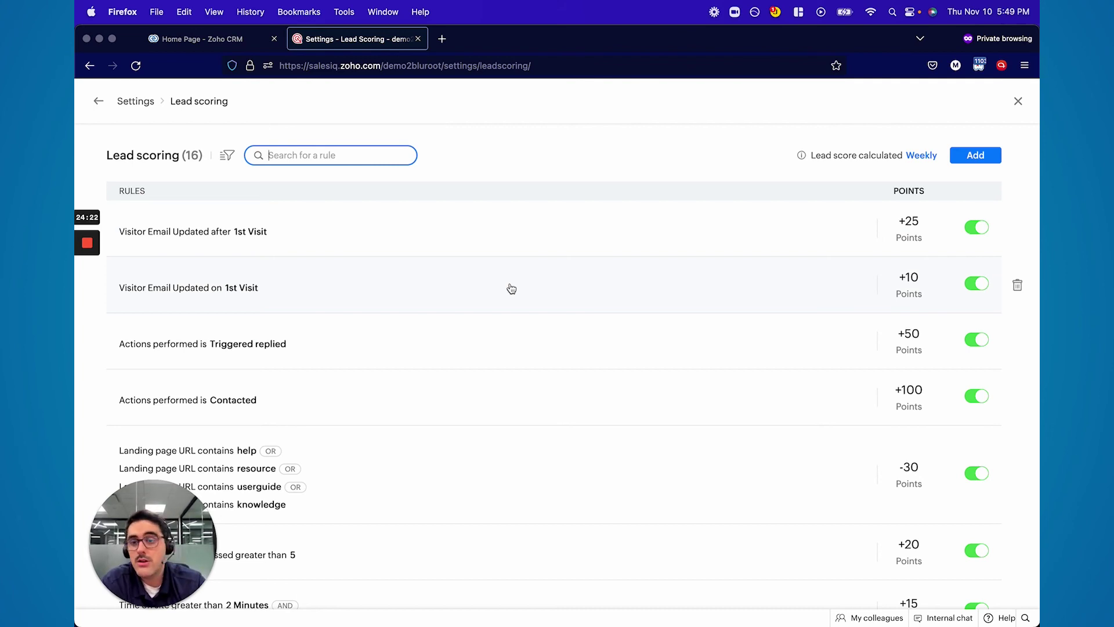
left_click(99, 101)
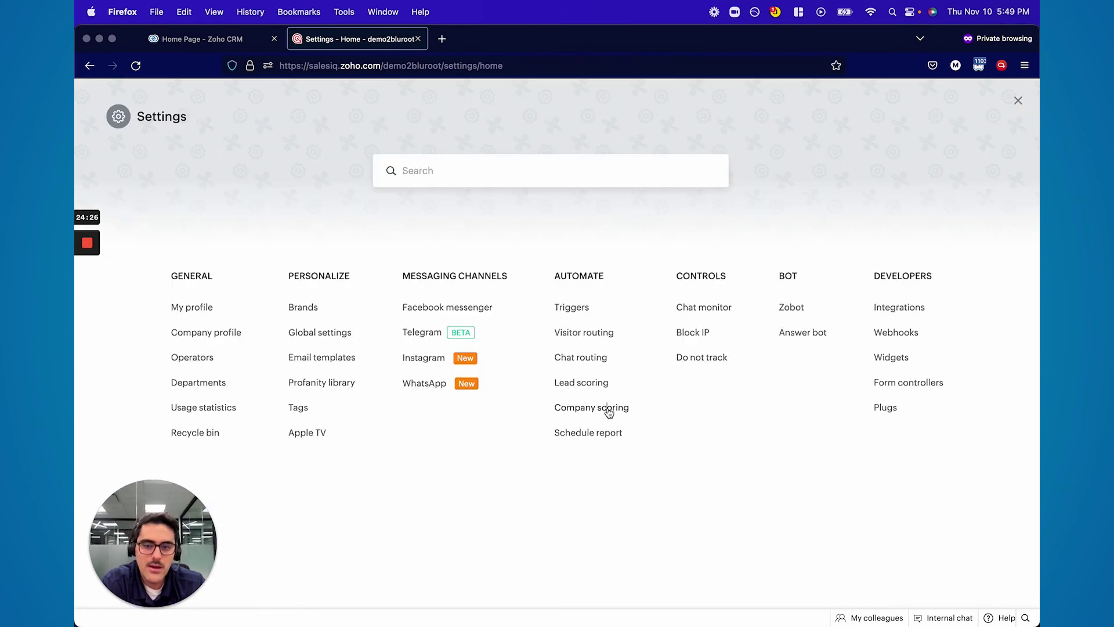
left_click(609, 411)
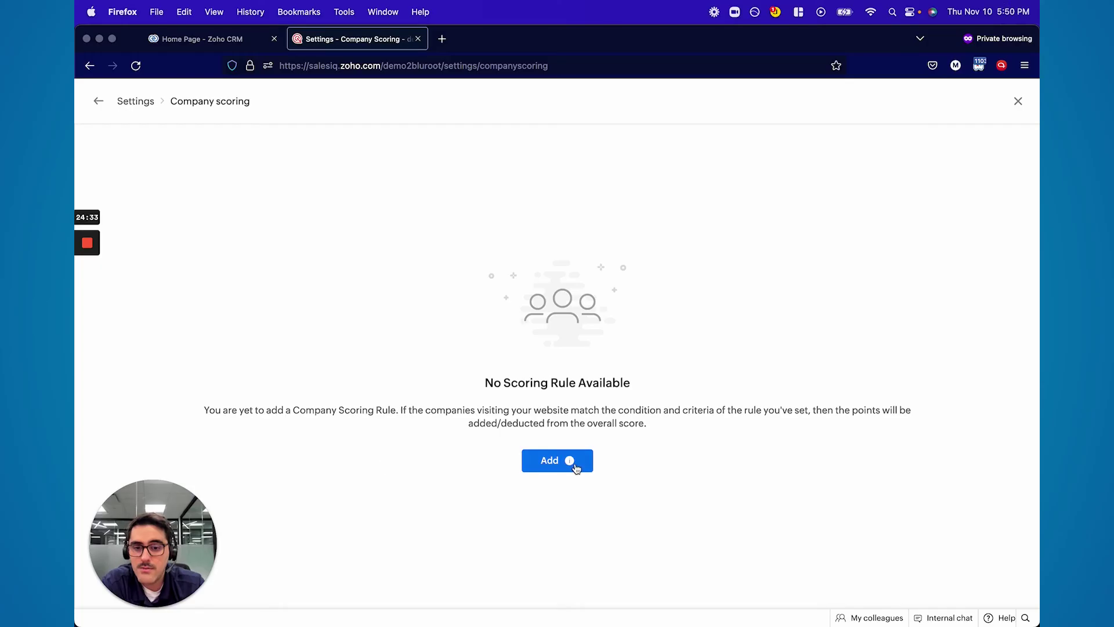
left_click(571, 463)
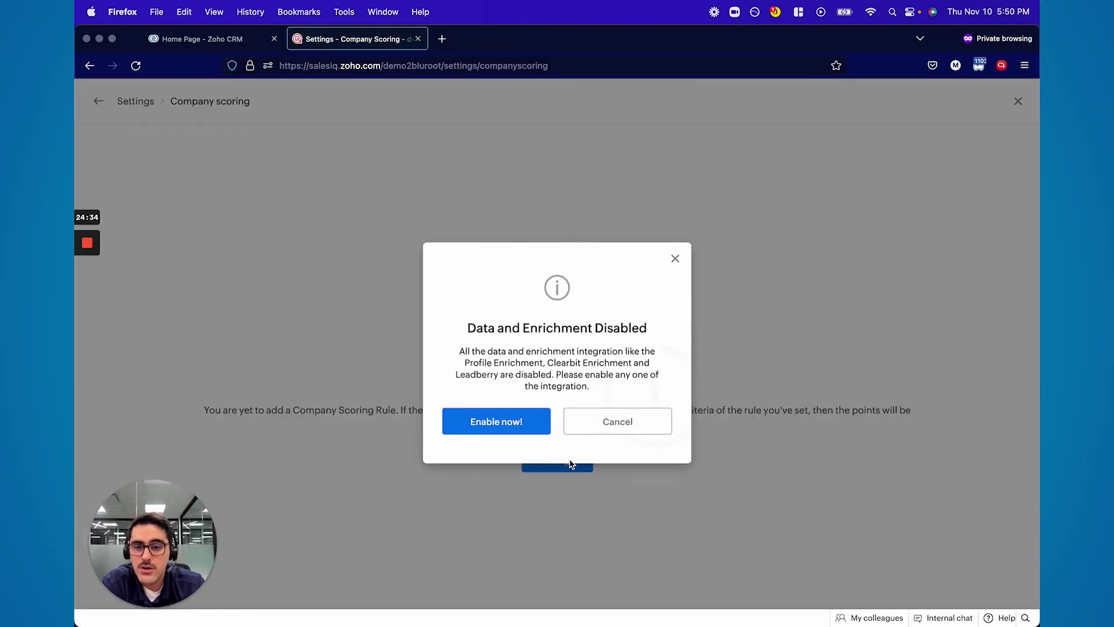
left_click(598, 431)
left_click(434, 375)
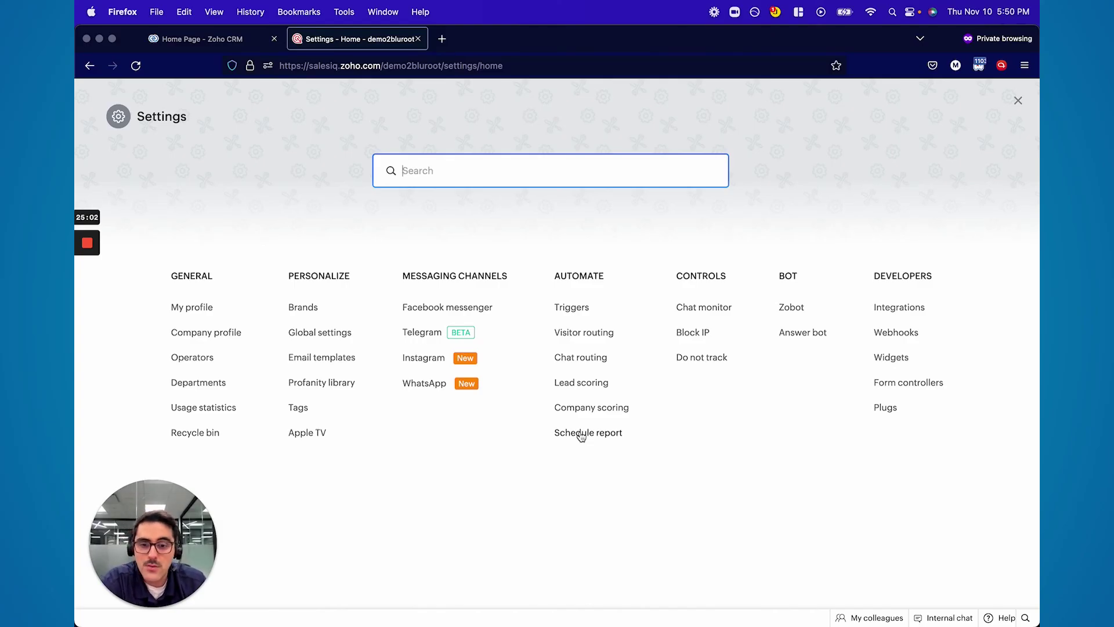
View Schedule report and Chat monitor settings, then open Integrations under Developers
left_click(581, 437)
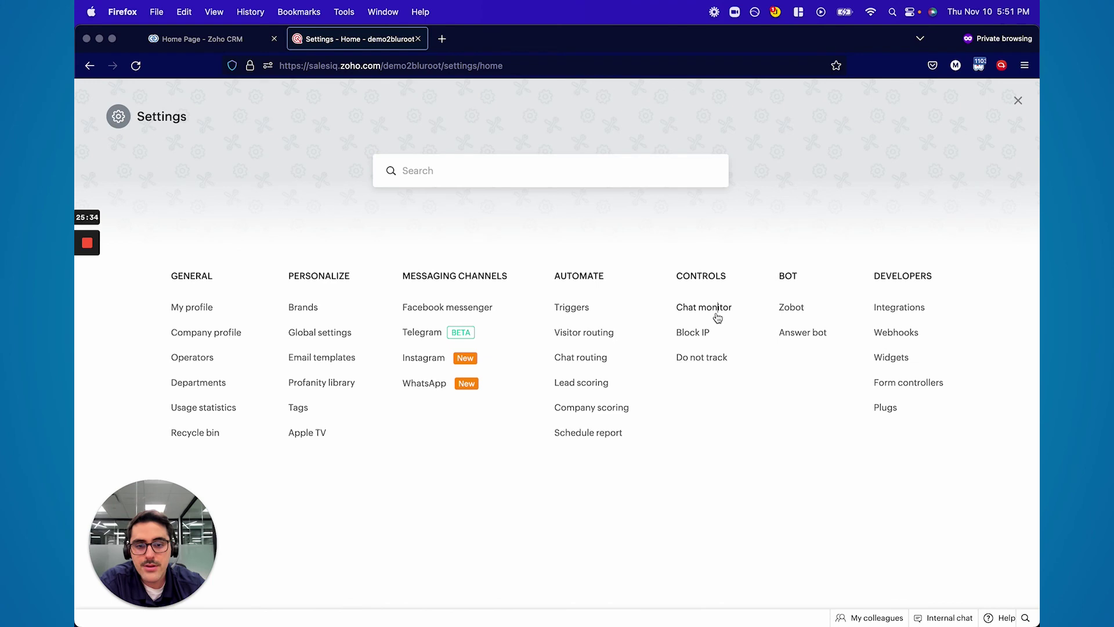
left_click(715, 312)
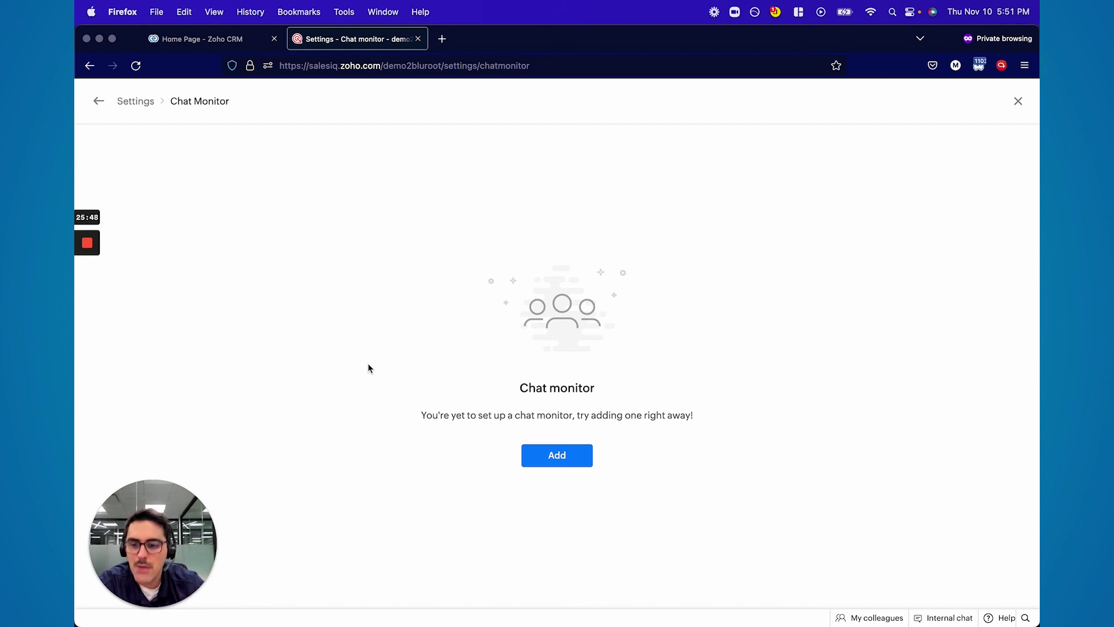
left_click(1018, 100)
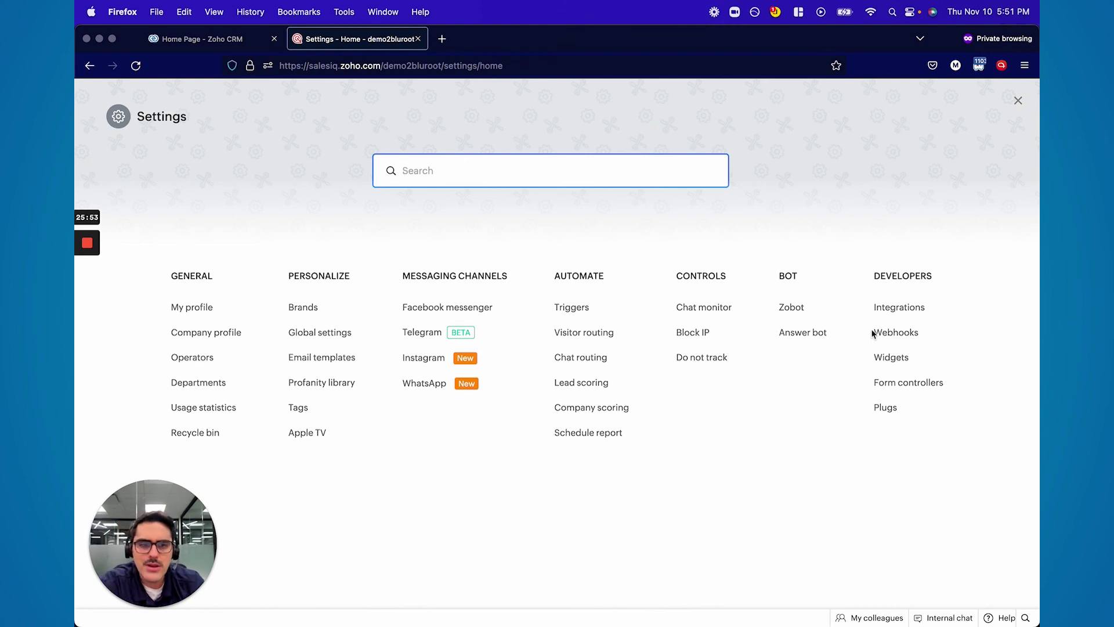
left_click(890, 313)
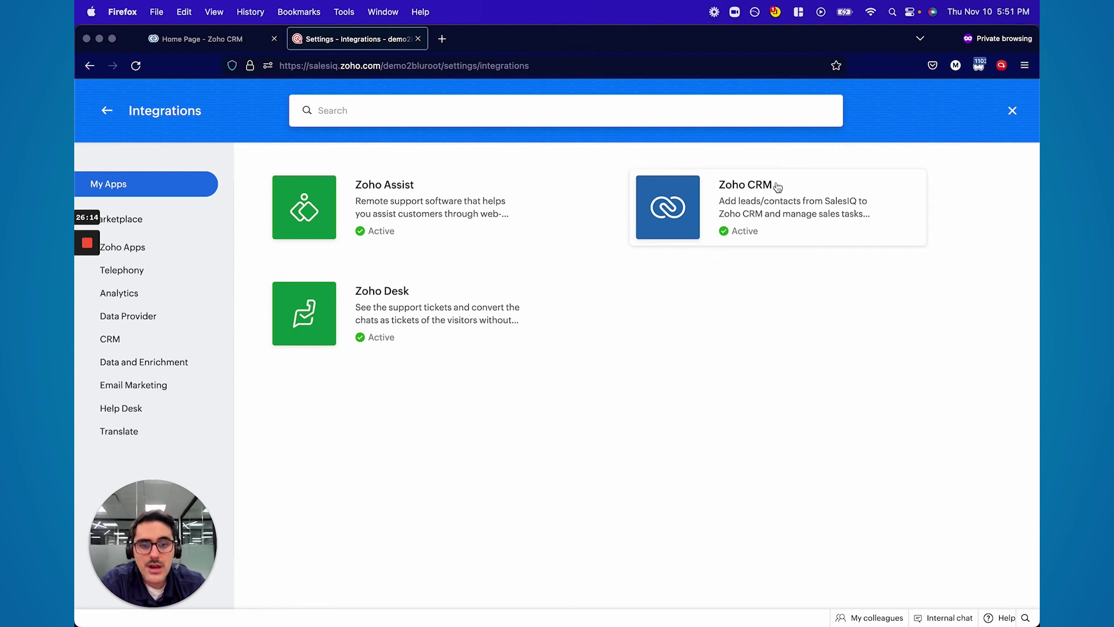
left_click(748, 192)
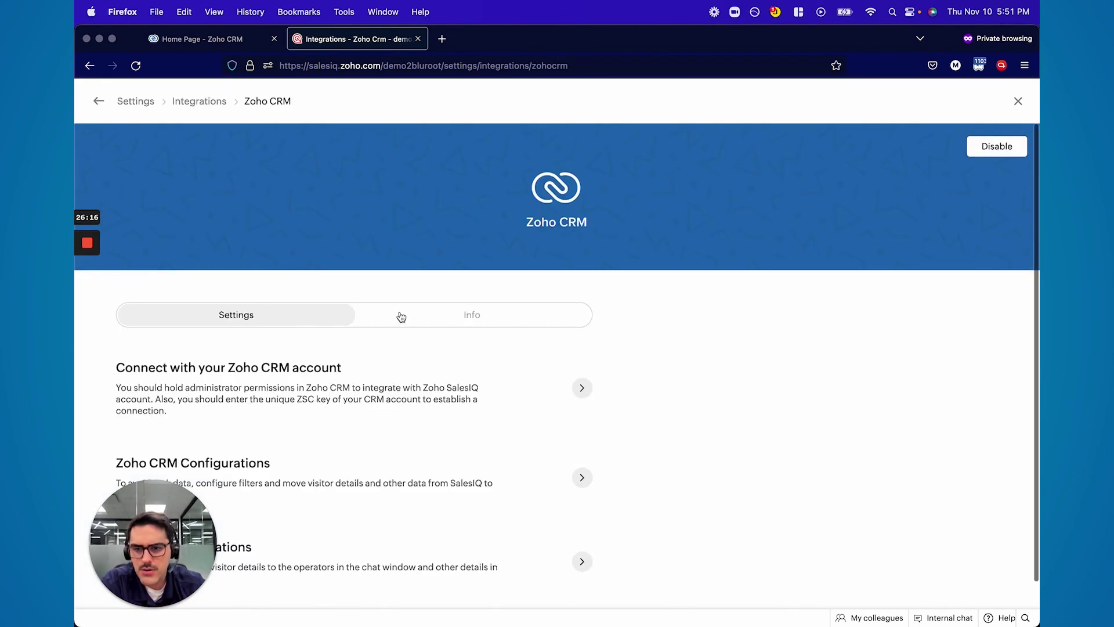
scroll(399, 314, "down", 1)
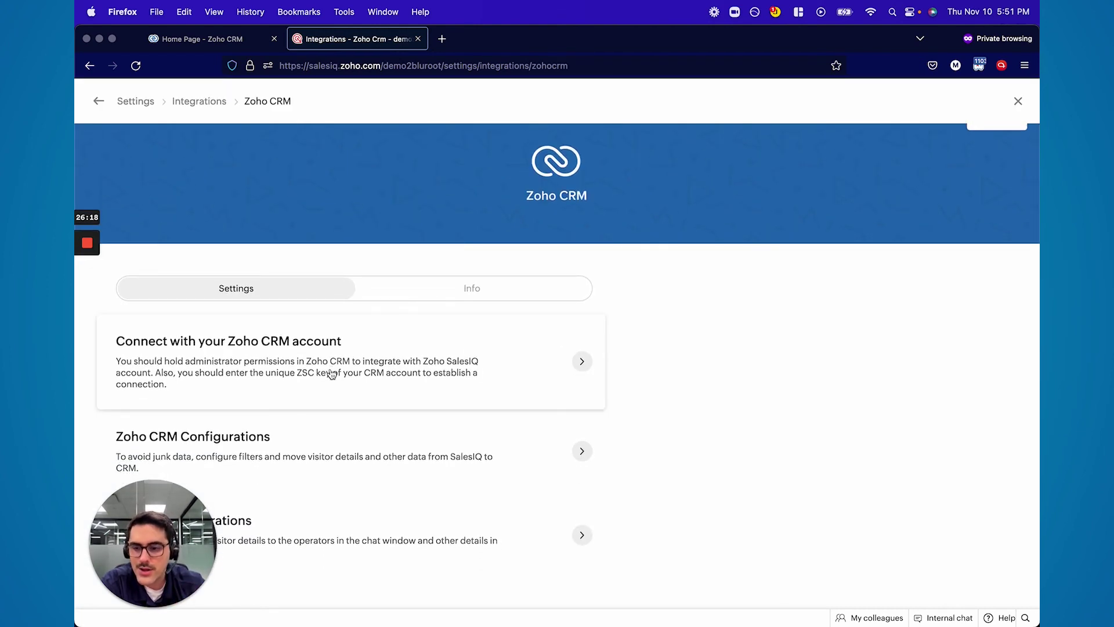
left_click(315, 451)
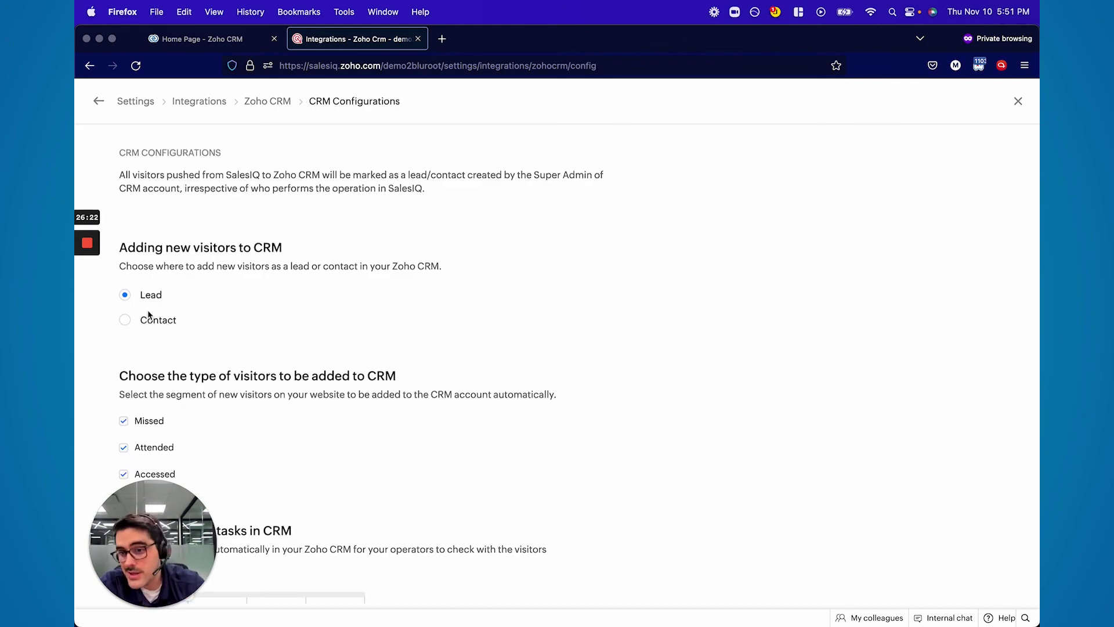
left_click_drag(156, 549, 741, 435)
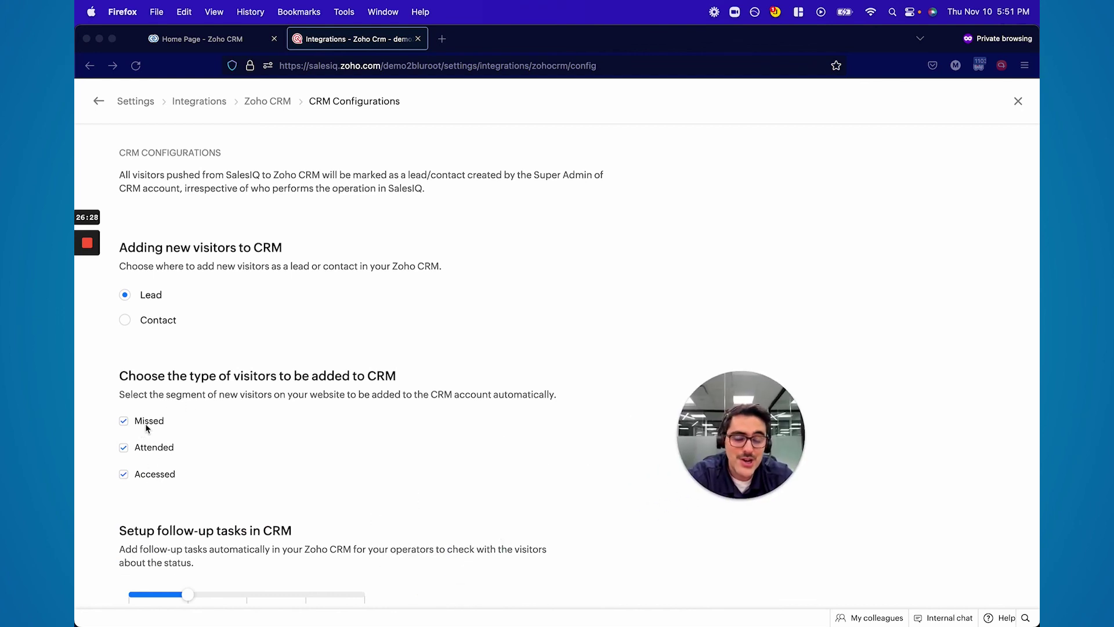
scroll(168, 406, "down", 5)
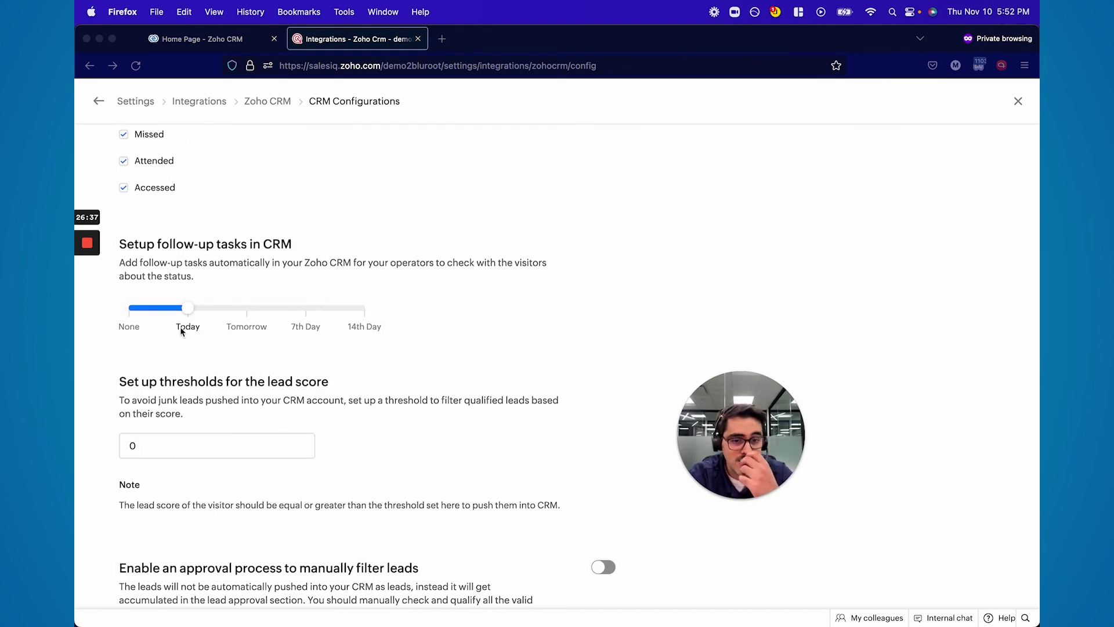
scroll(181, 331, "up", 5)
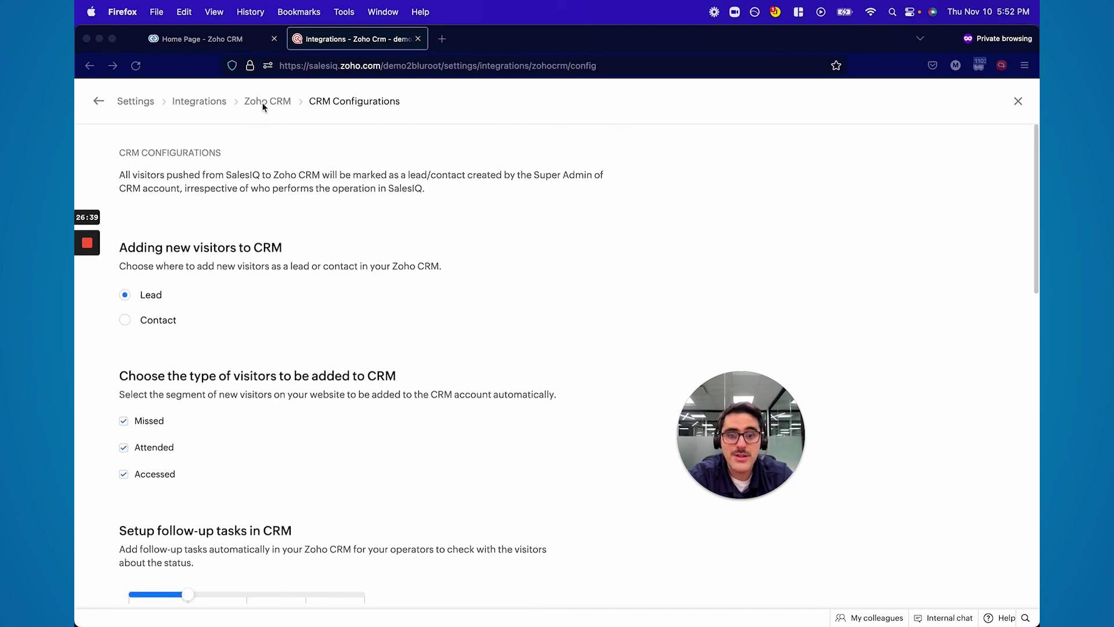
left_click(199, 102)
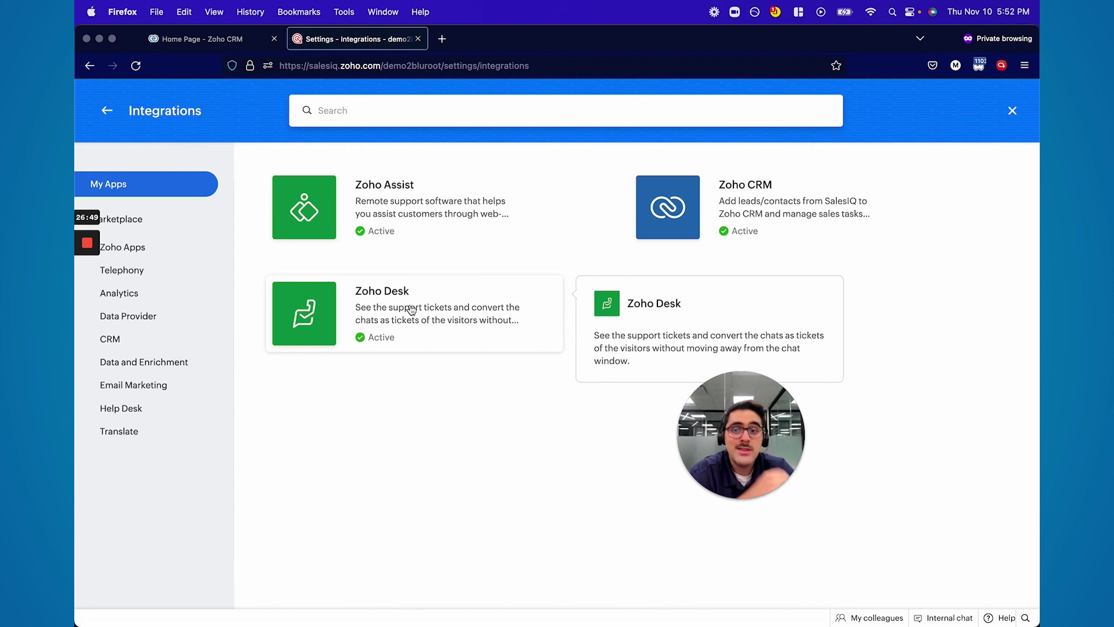
Open the Zoho Desk integration and review its Zoho Desk Configurations page
left_click(411, 309)
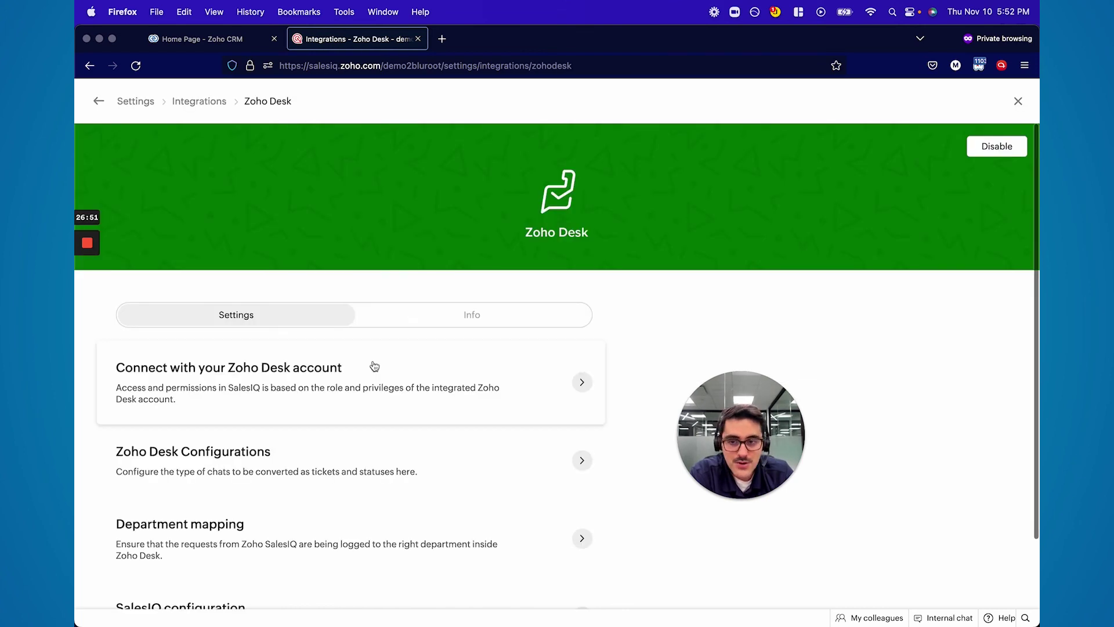
scroll(352, 382, "down", 2)
left_click(297, 423)
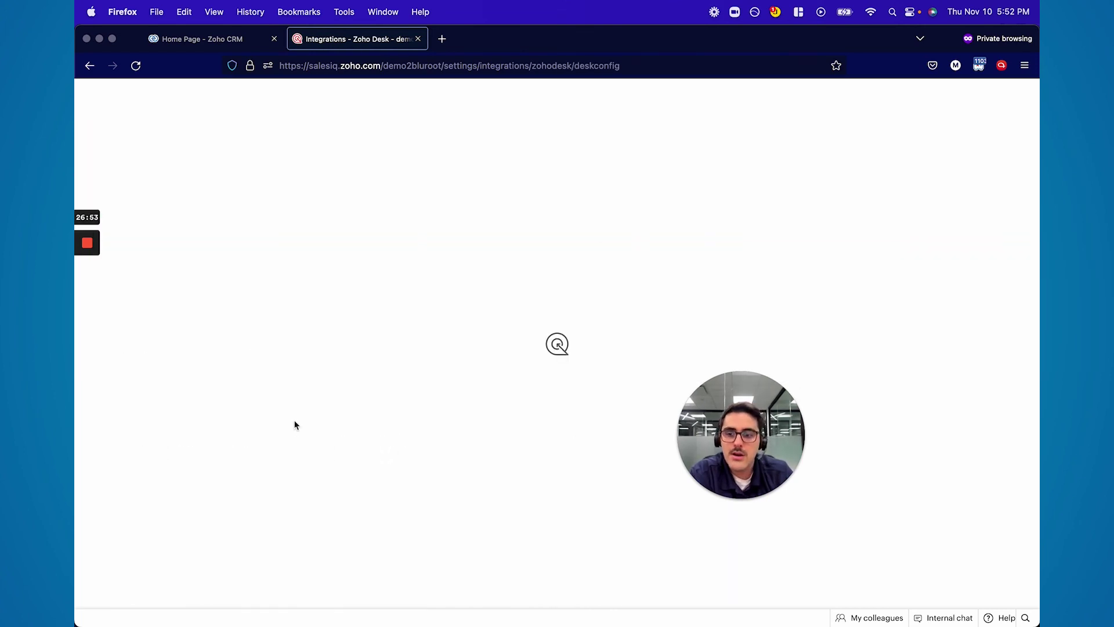
scroll(259, 318, "down", 2)
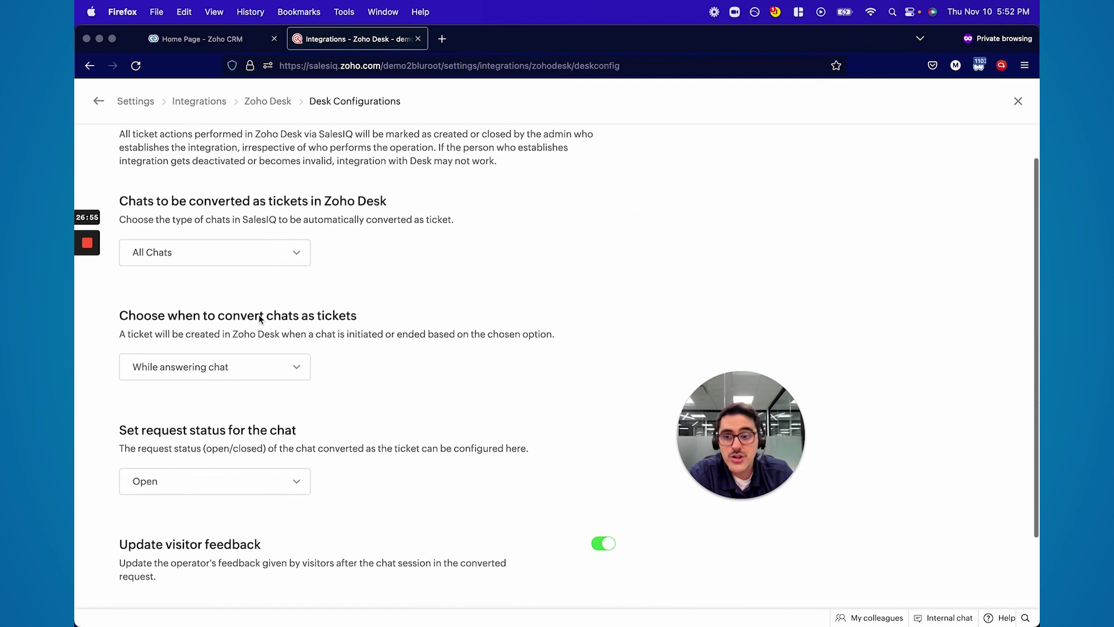
scroll(259, 318, "down", 3)
scroll(260, 318, "up", 5)
scroll(260, 320, "down", 1)
Return from Zoho Desk Configurations to the integration page, then to Settings home
key("super+bracketleft")
scroll(321, 447, "down", 2)
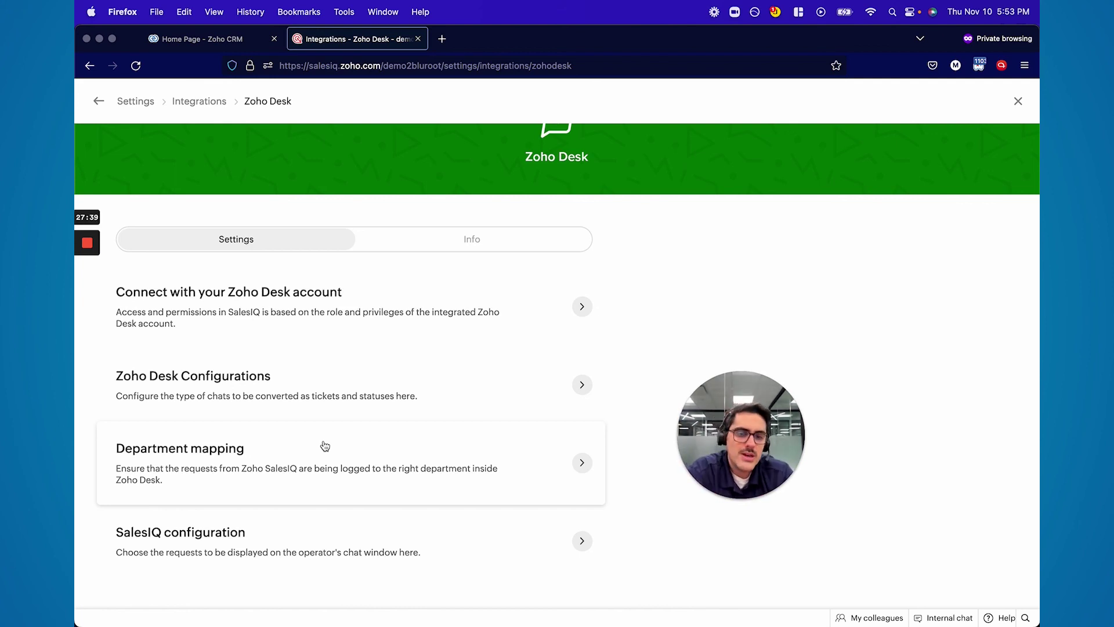
left_click(135, 101)
left_click_drag(761, 441, 150, 555)
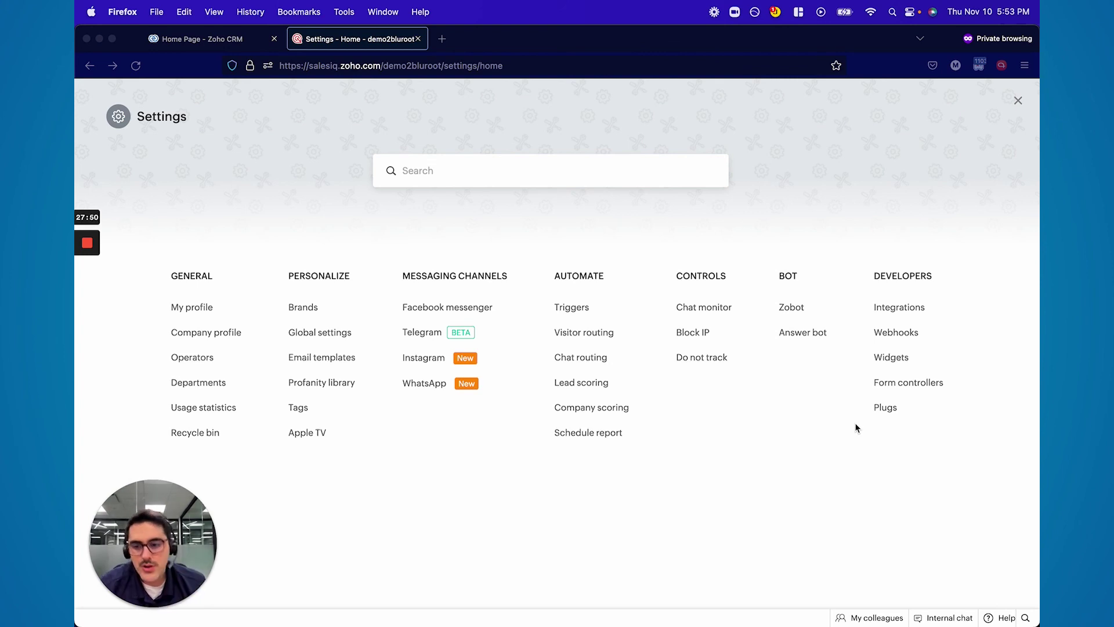
Close Settings to return to the Live view of online visitors
left_click(1018, 104)
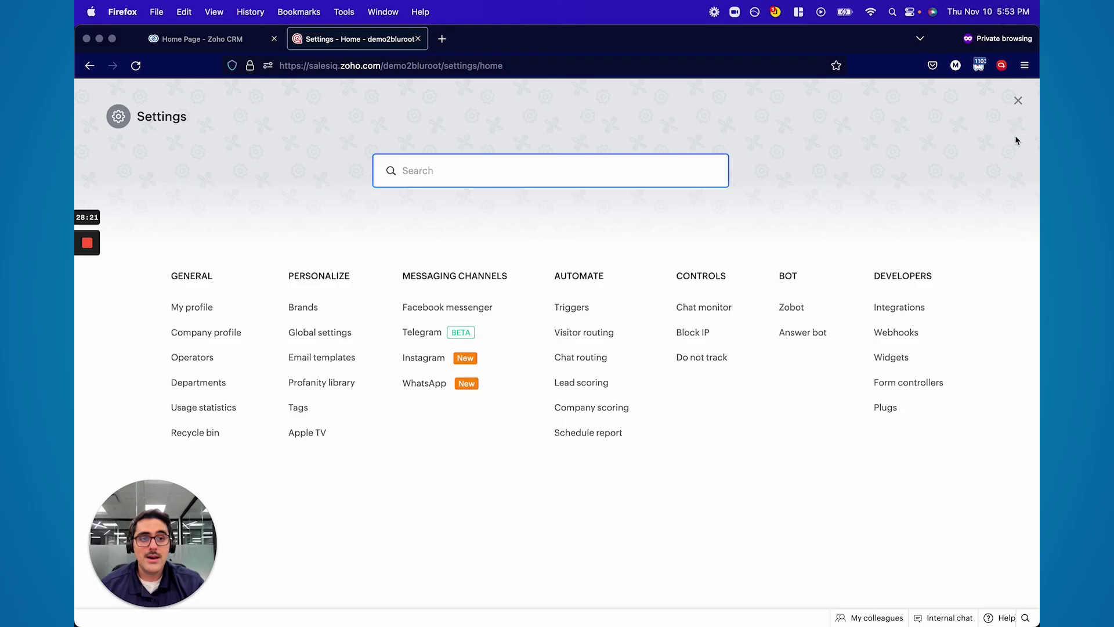
left_click(1016, 101)
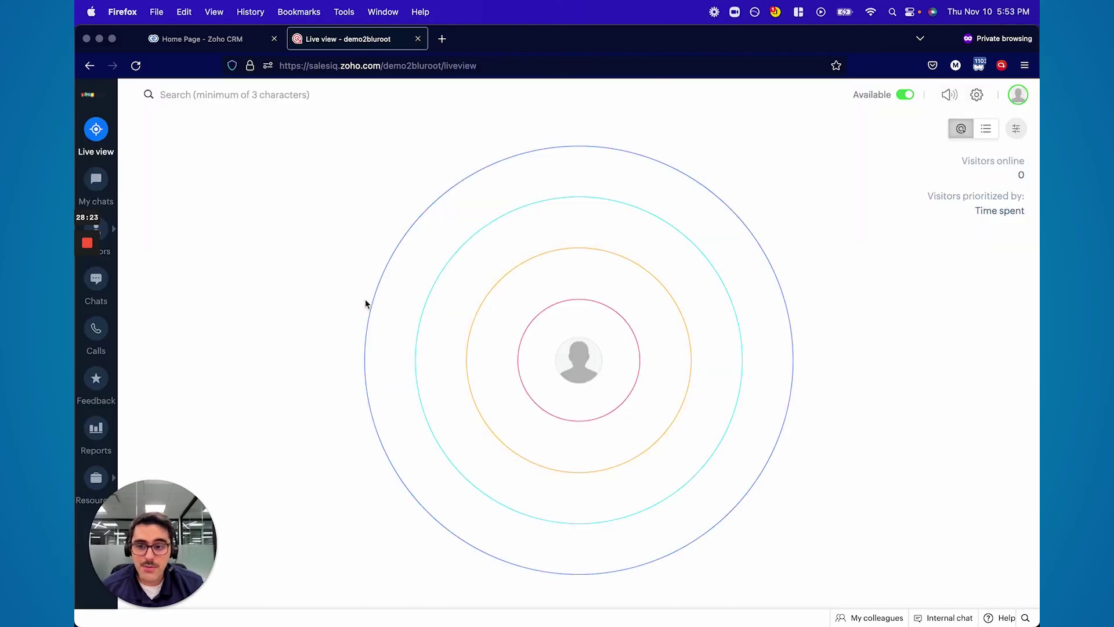